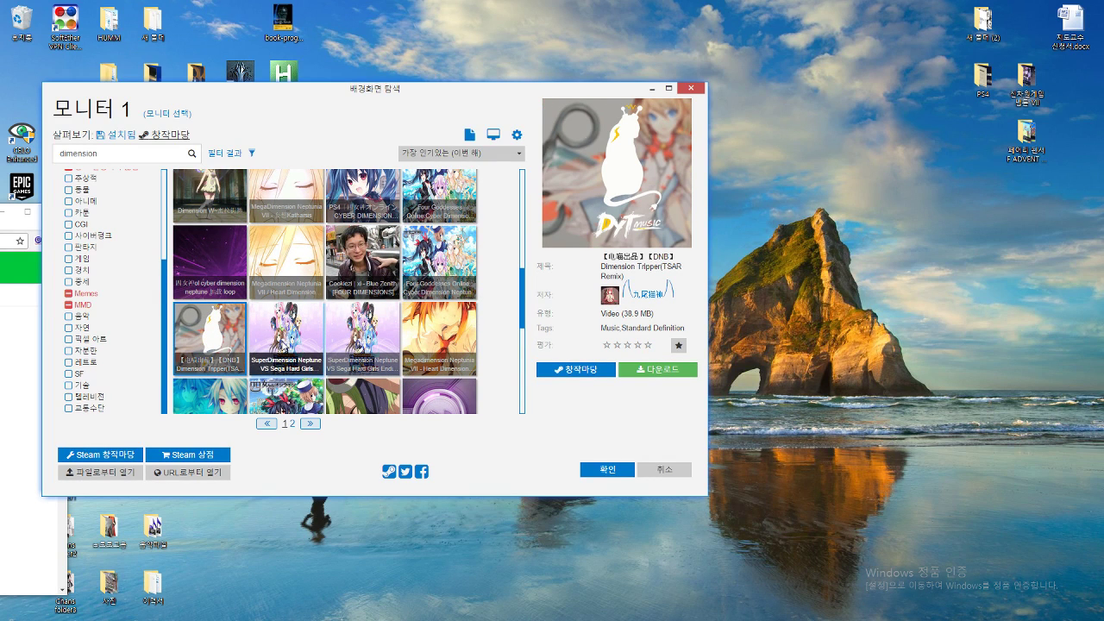
- Download the Megadimension neptunia - Black Heart wallpaper from the dimension search results
scroll(362, 347, "down", 2)
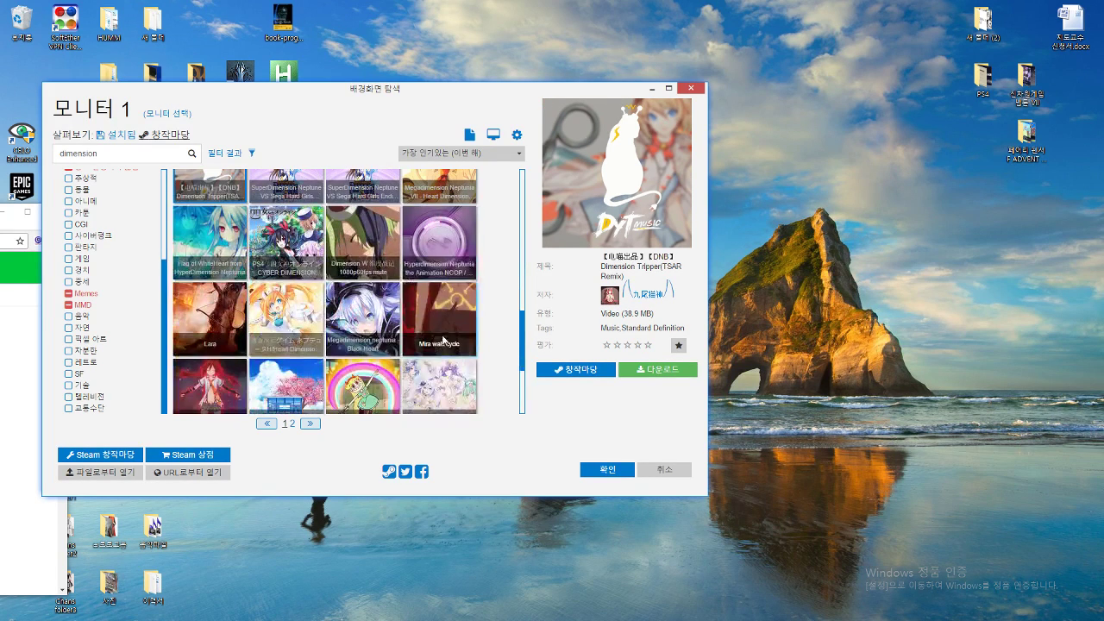
left_click(373, 316)
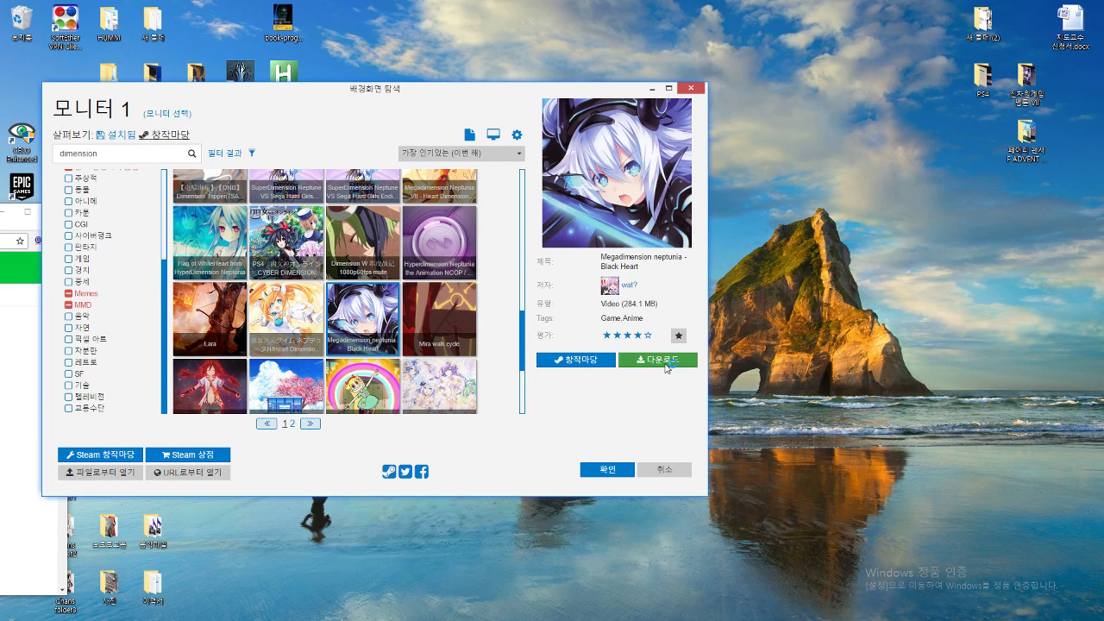
left_click(667, 362)
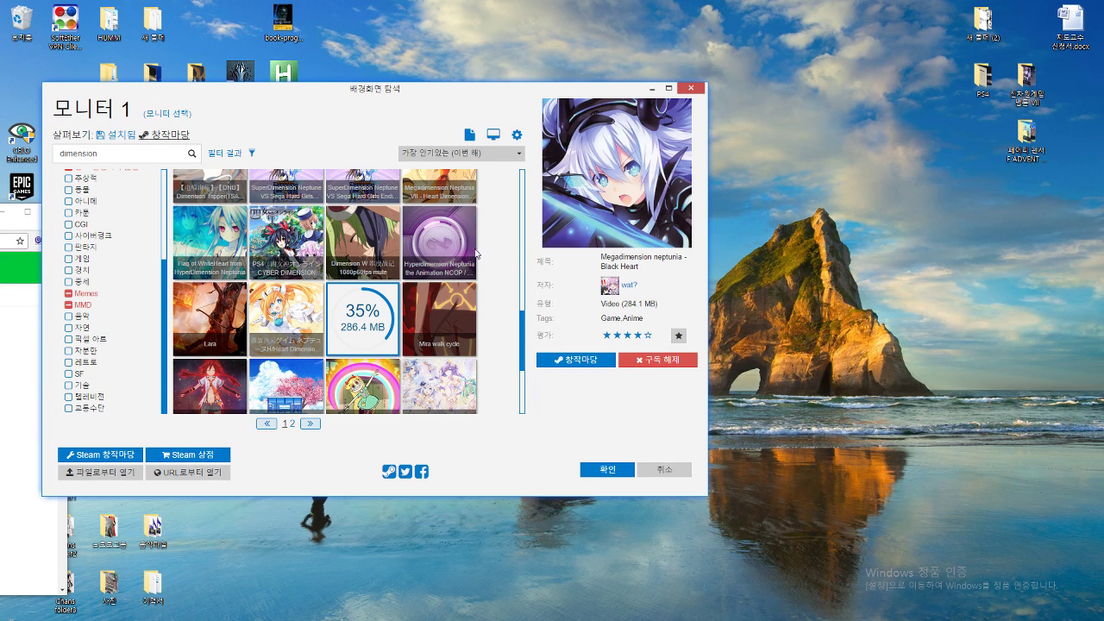
- Look through the remaining dimension results and preview the PS4 四女神オンライン CYBER DIMENSION NEPTUNE opening movie wallpaper
scroll(302, 345, "down", 1)
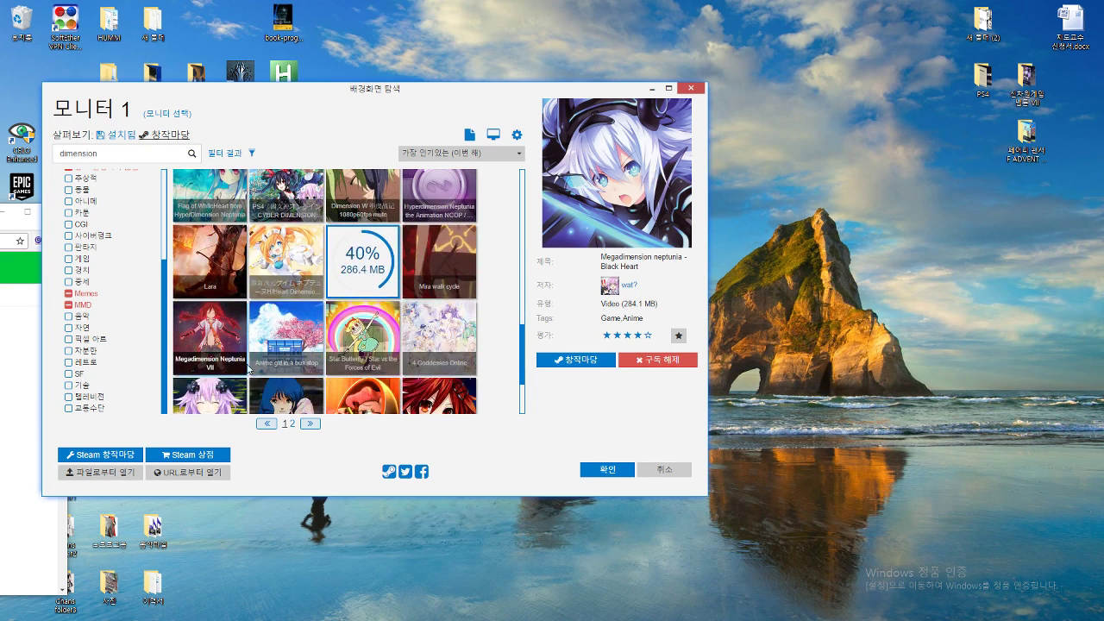
scroll(248, 369, "down", 1)
scroll(329, 362, "down", 1)
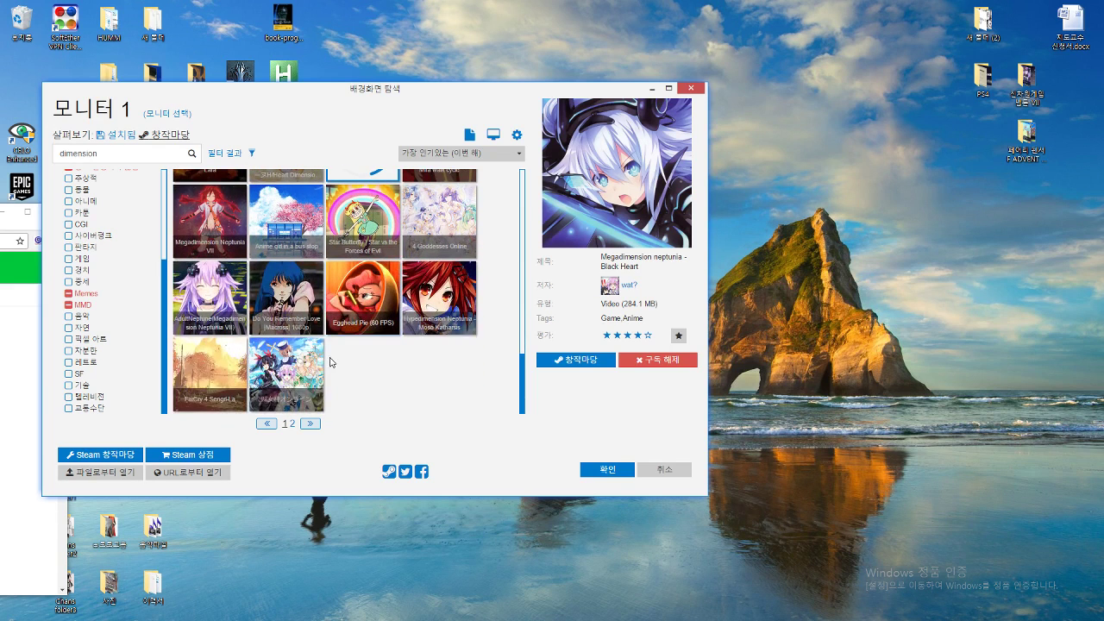
scroll(414, 362, "up", 2)
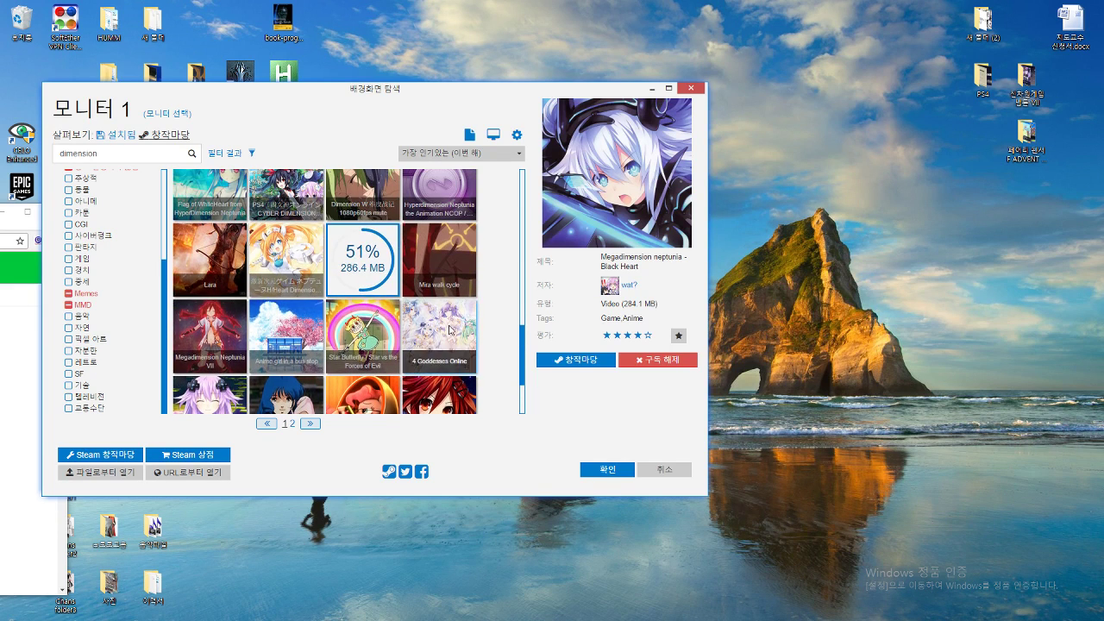
scroll(380, 319, "up", 2)
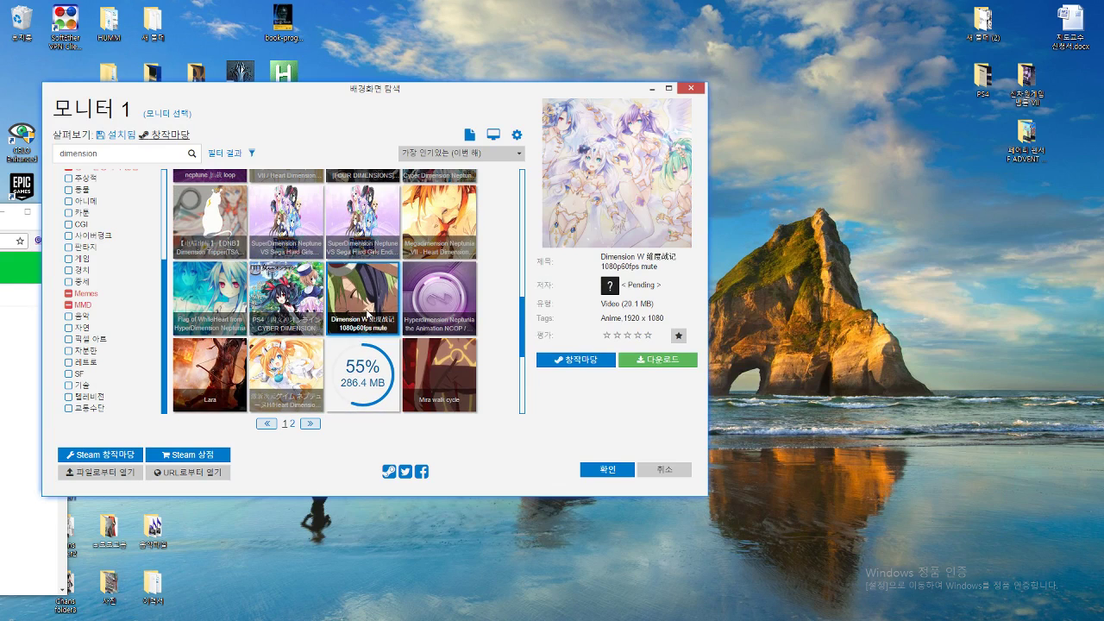
left_click(290, 308)
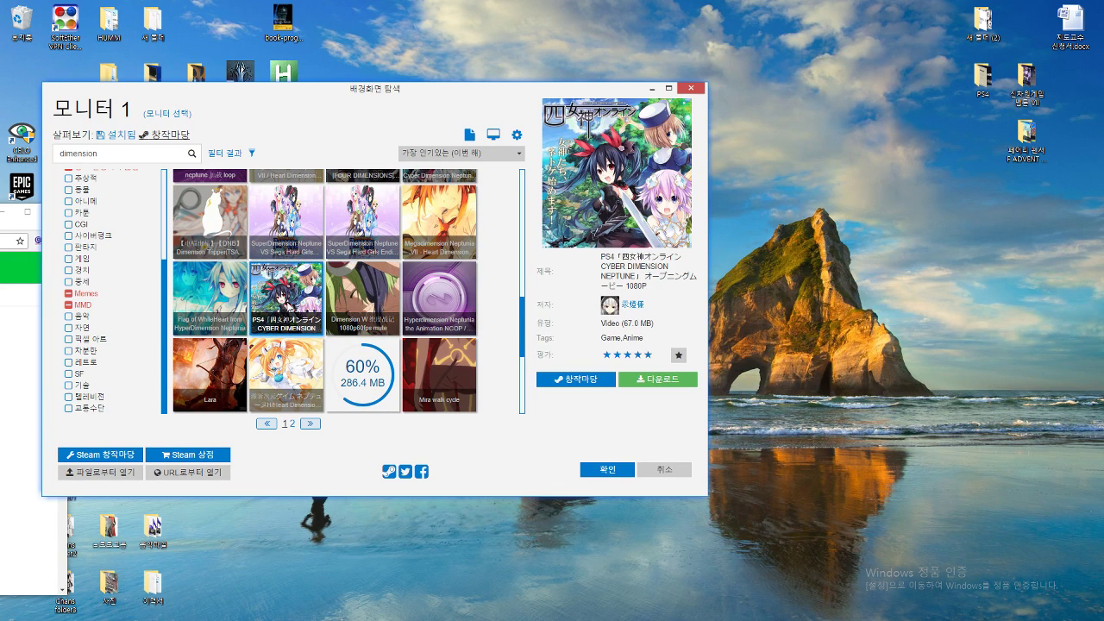
- Search the workshop wallpapers for "blaz blue"
scroll(290, 308, "up", 3)
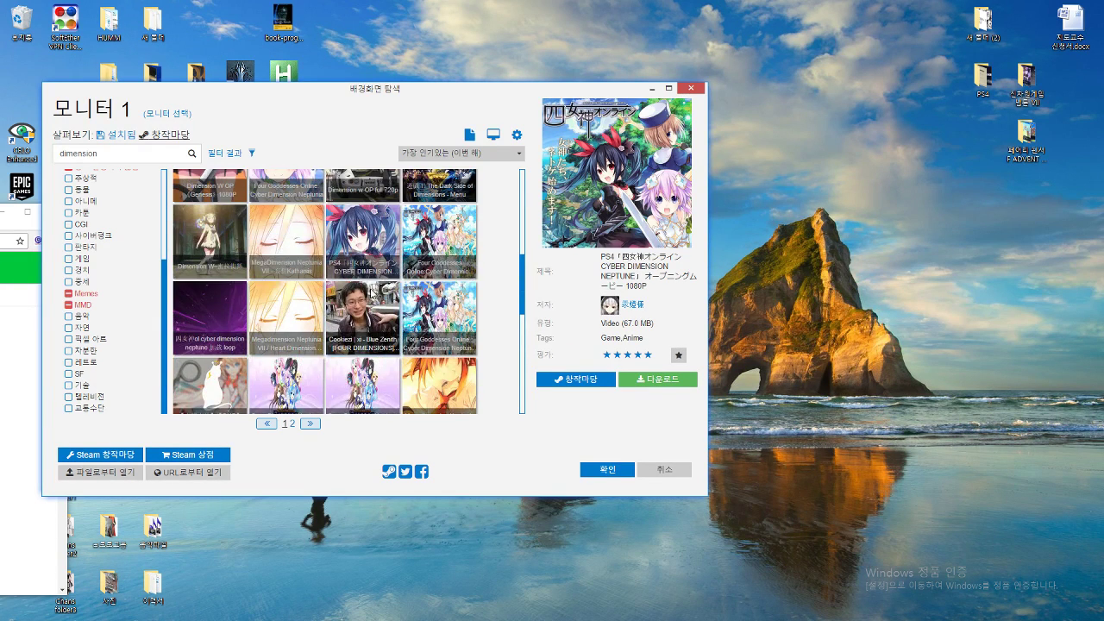
scroll(373, 296, "up", 2)
scroll(380, 342, "up", 2)
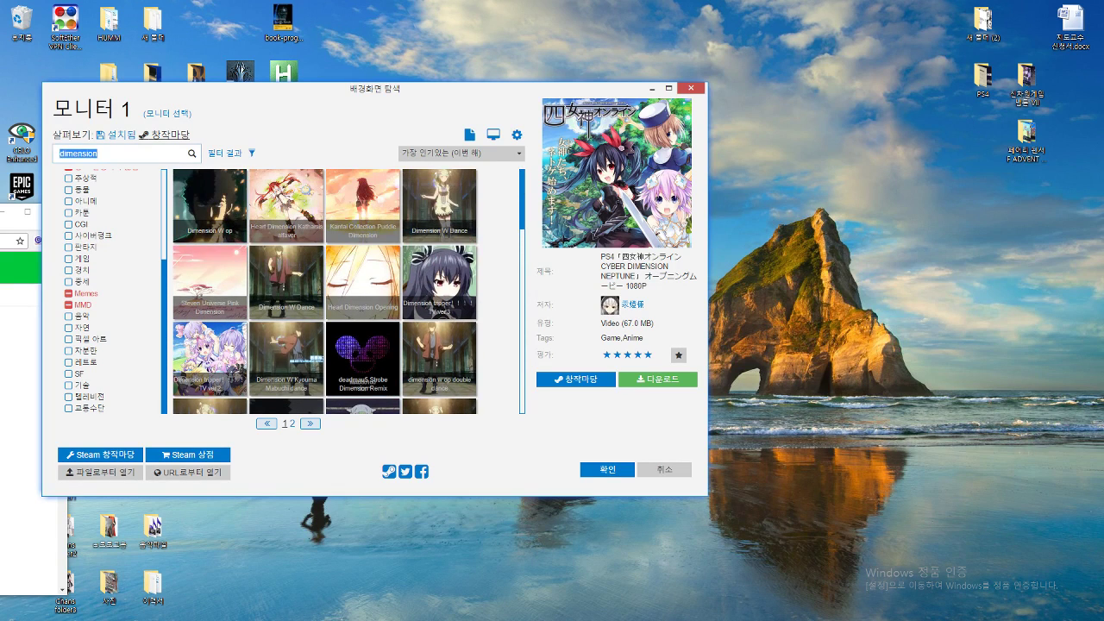
type("blaz")
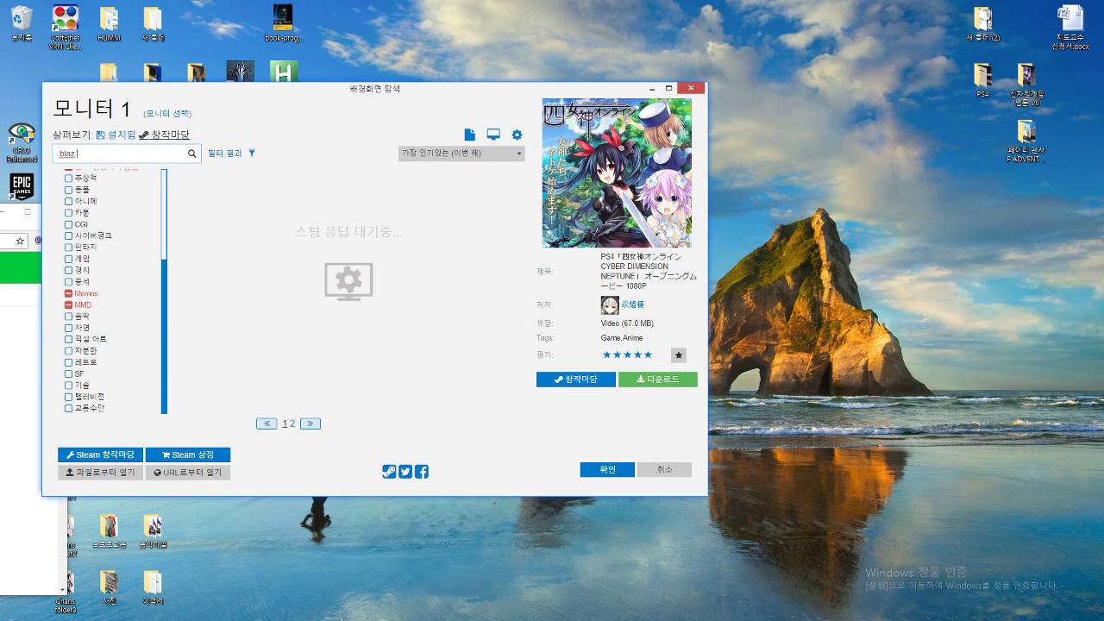
type(" blue")
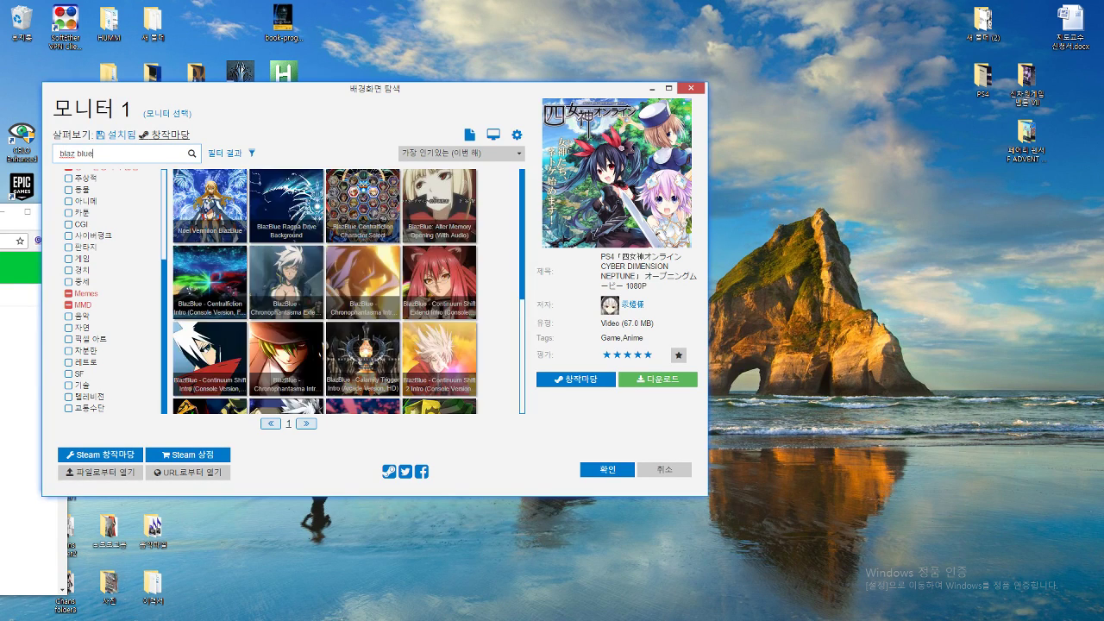
- Download BlazBlue - Continuum Shift Extend Intro (Console Version, HD) and cancel its subscription
left_click(439, 269)
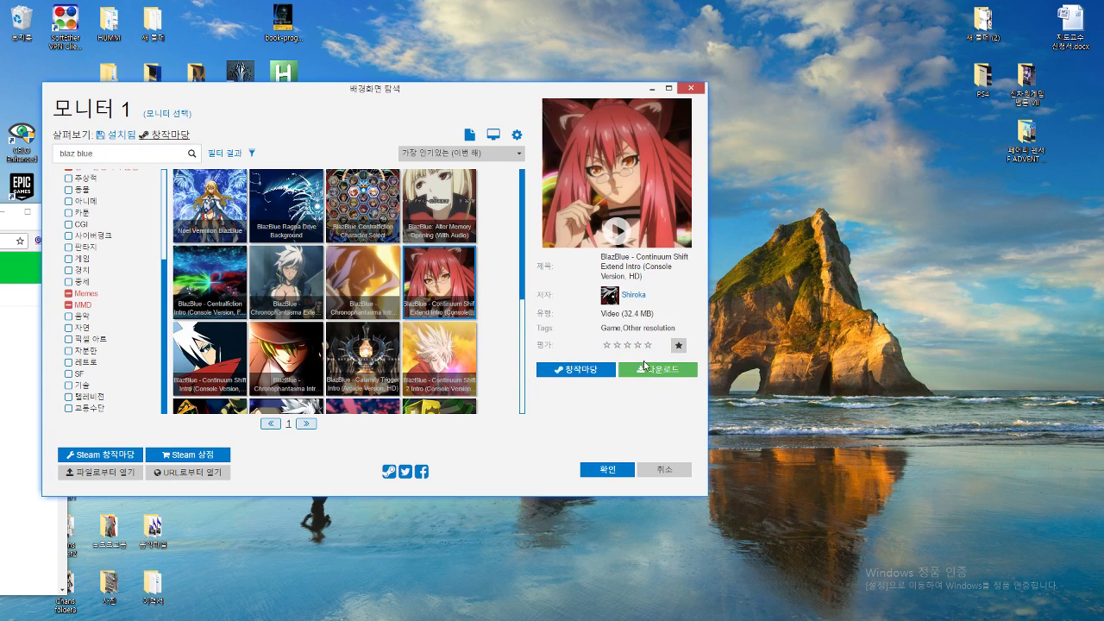
left_click(649, 371)
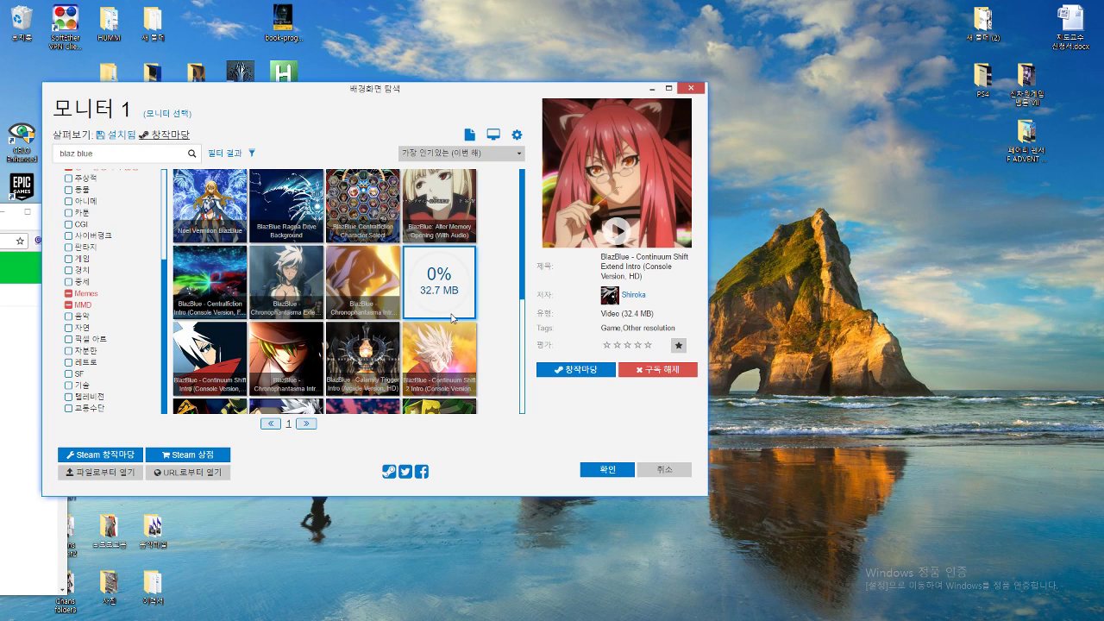
left_click(632, 374)
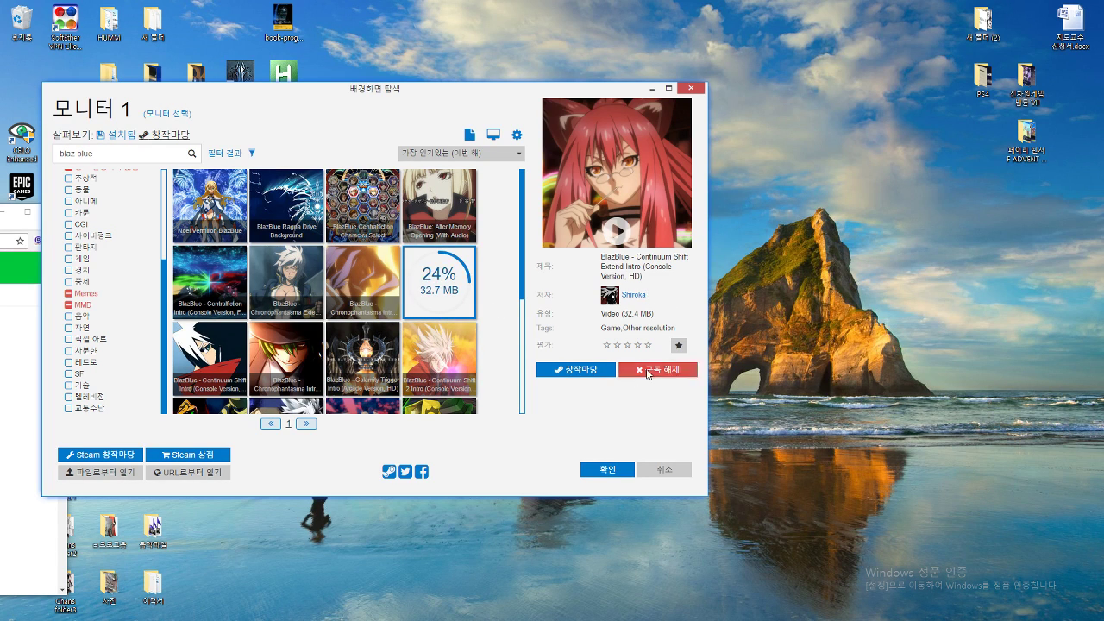
left_click(508, 184)
- Preview the Chronophantasma, Centralfiction, Alter Memory, Ragna Drive and Noel Vermilion wallpapers among the BlazBlue results
left_click(375, 285)
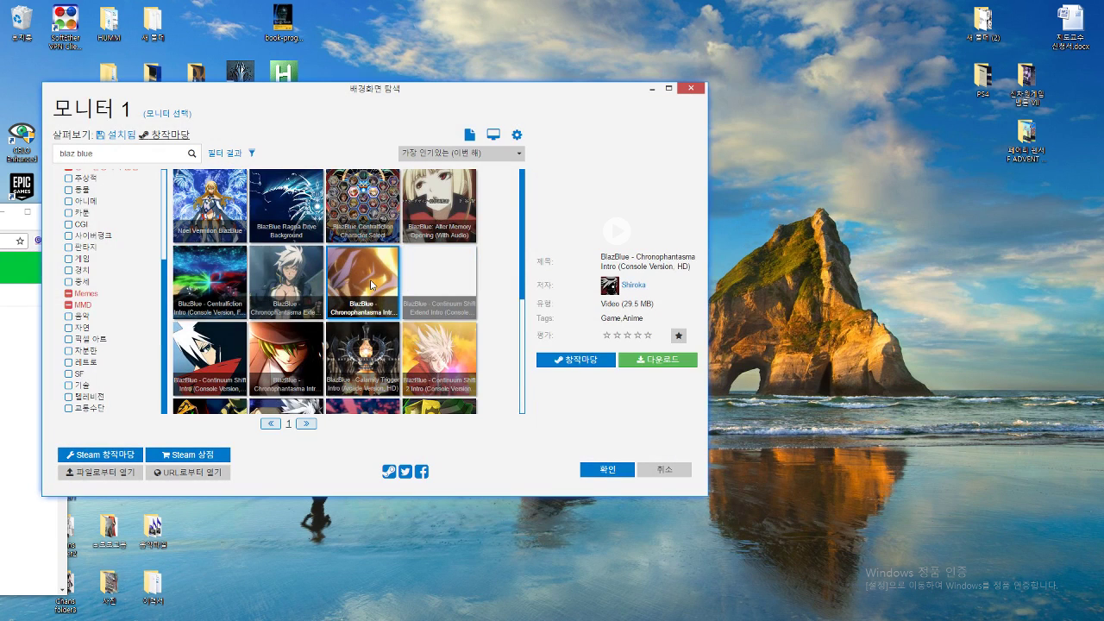
left_click(297, 285)
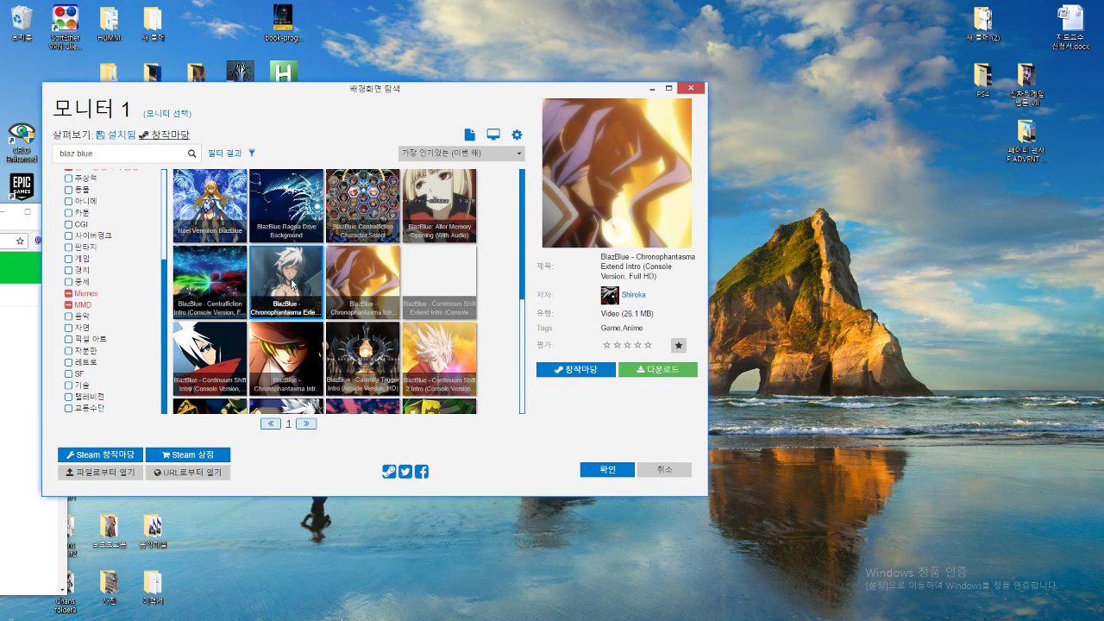
left_click(219, 278)
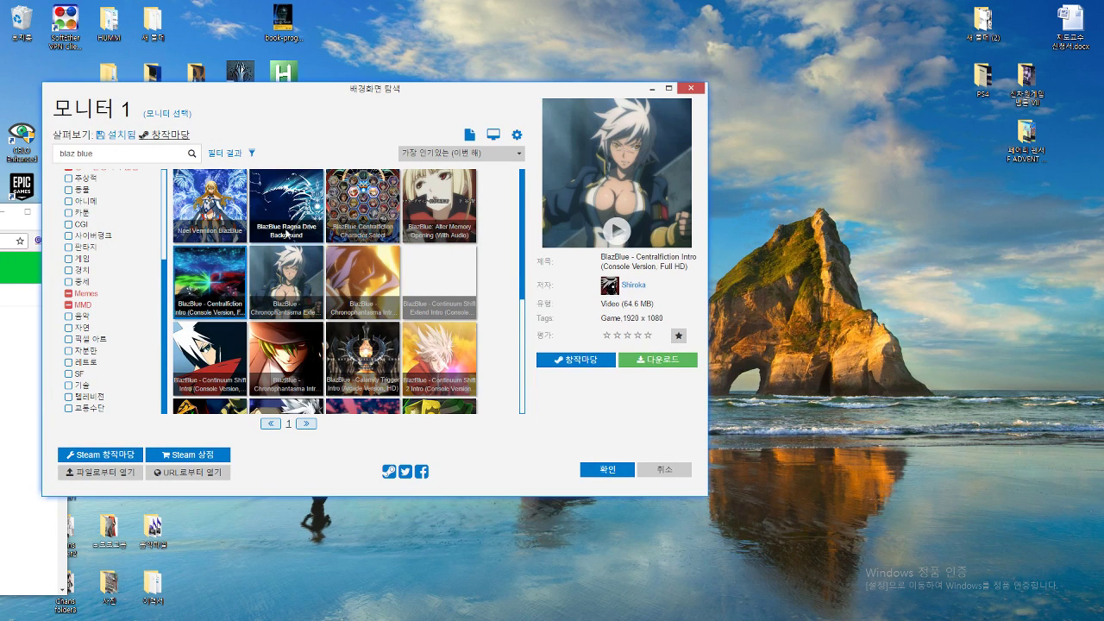
left_click(444, 214)
left_click(372, 215)
left_click(280, 211)
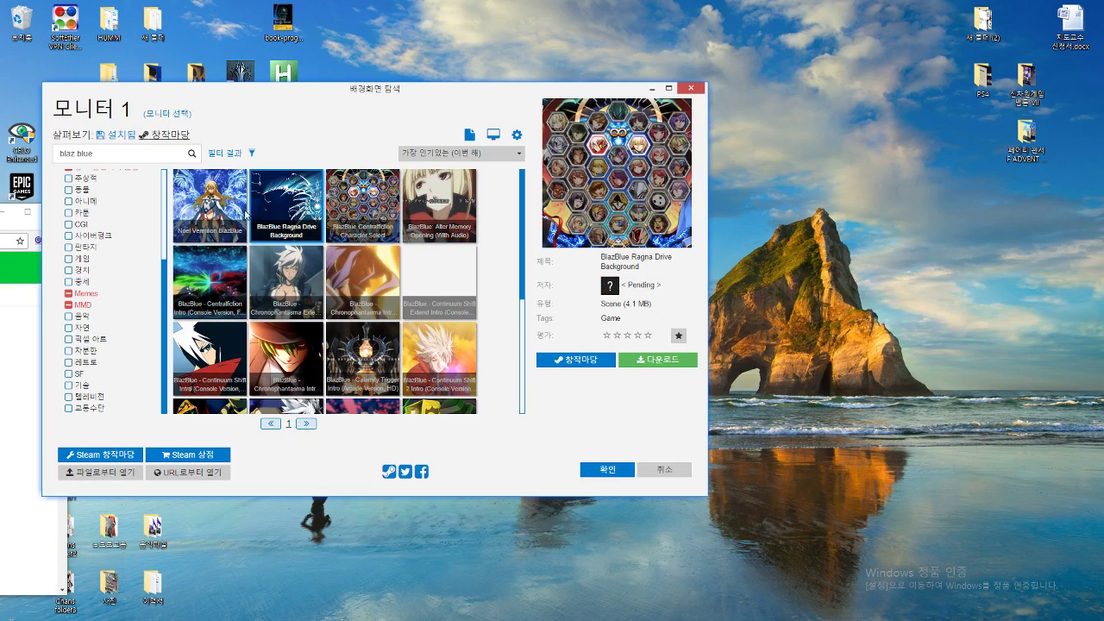
left_click(210, 207)
- Download BlazBlue Ragna Drive Background to try it on the desktop, and cancel its subscription
left_click(275, 210)
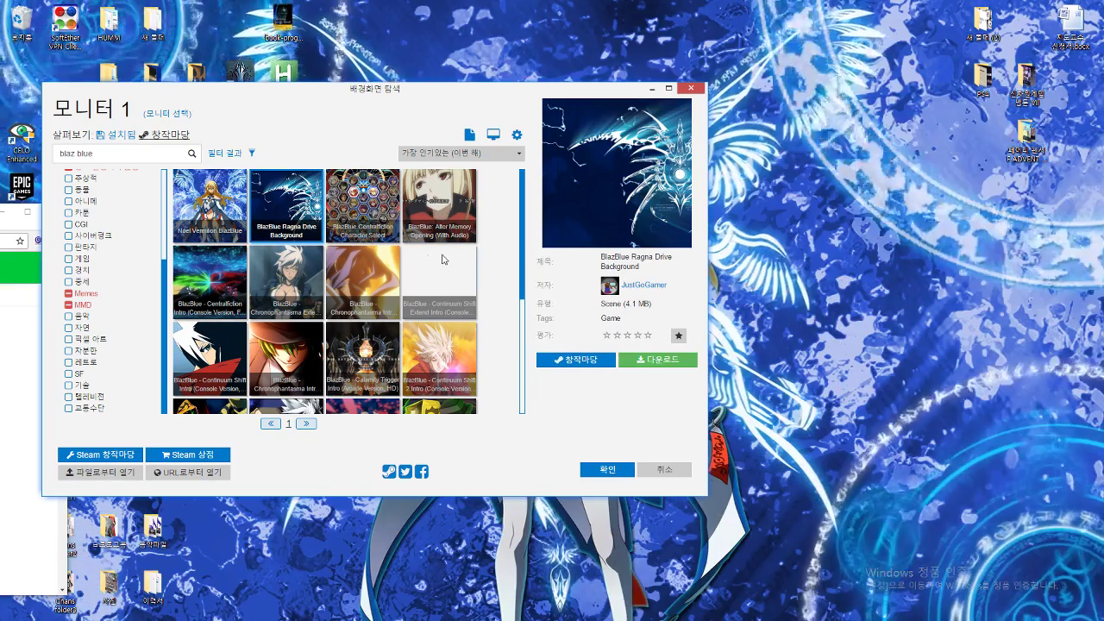
double_click(315, 222)
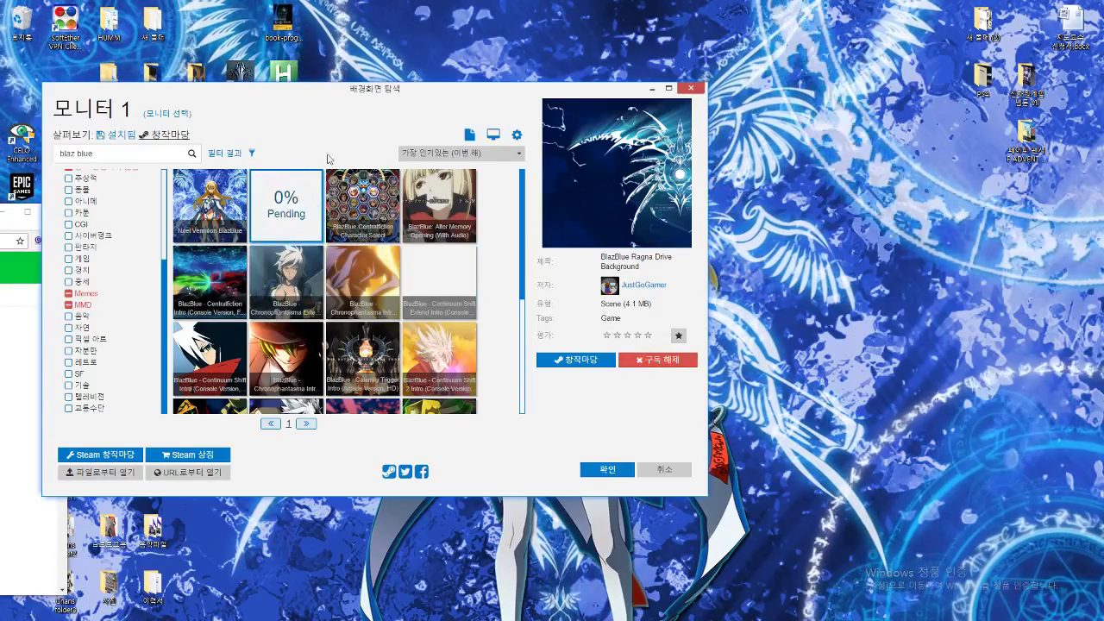
left_click_drag(603, 88, 485, 107)
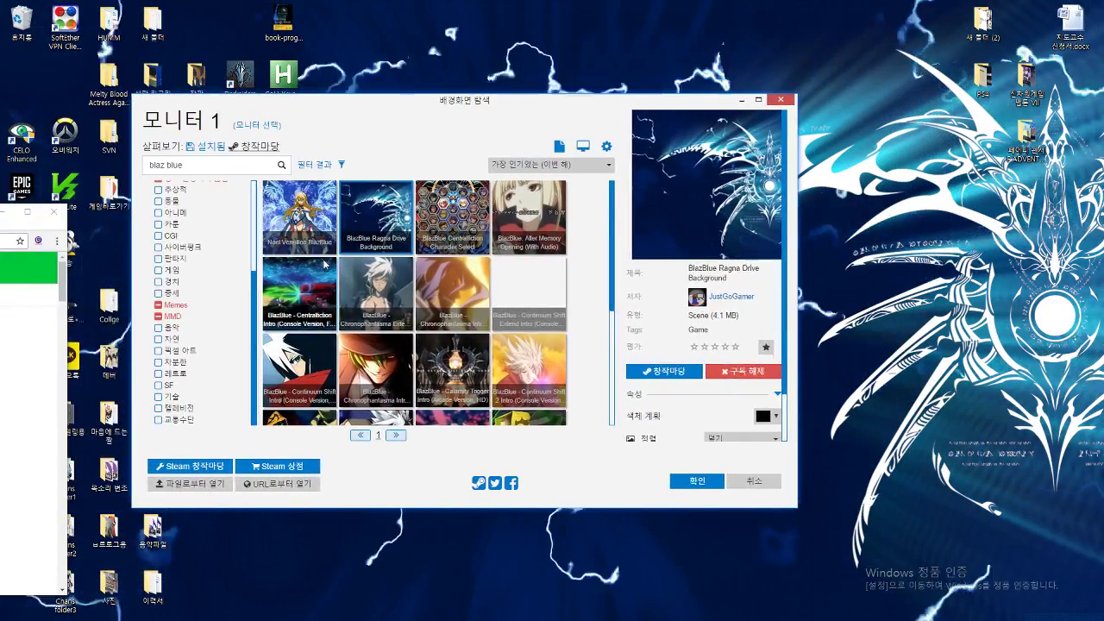
left_click(742, 371)
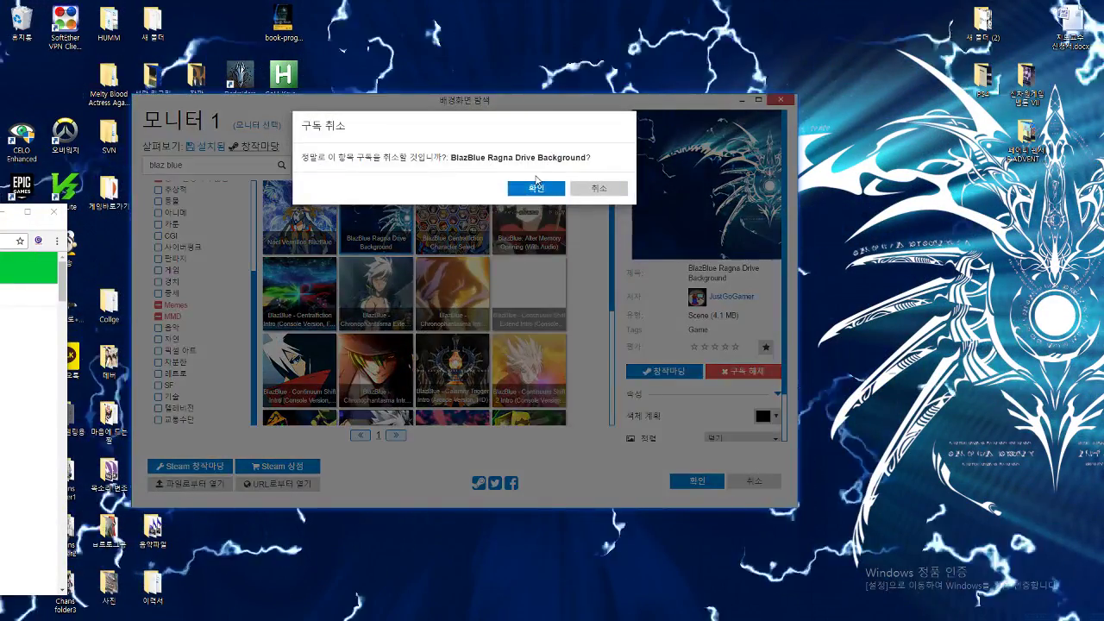
left_click(536, 188)
- Download the Yuuki Terumi and Hazama wallpaper to try it on the desktop, and cancel its subscription
left_click(545, 372)
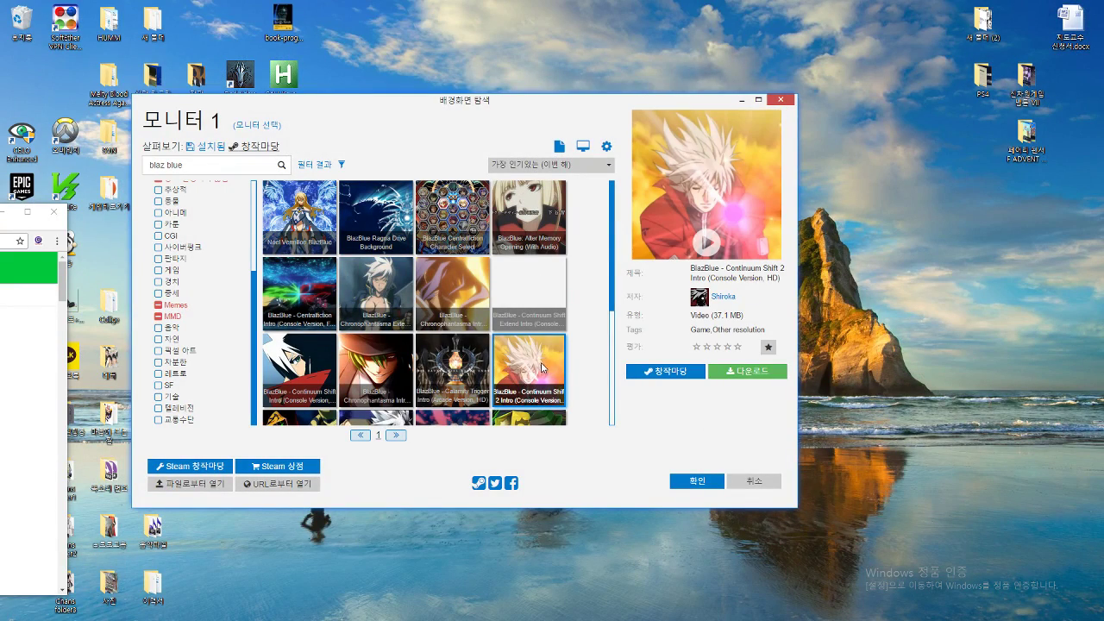
scroll(527, 365, "down", 2)
left_click(524, 292)
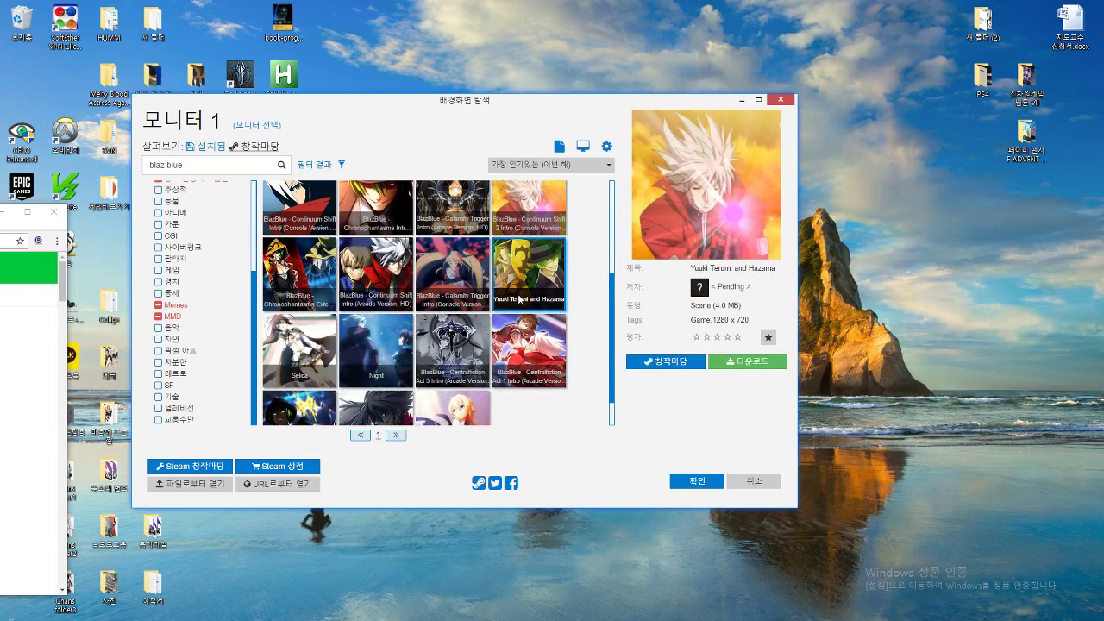
left_click(727, 366)
left_click(556, 358)
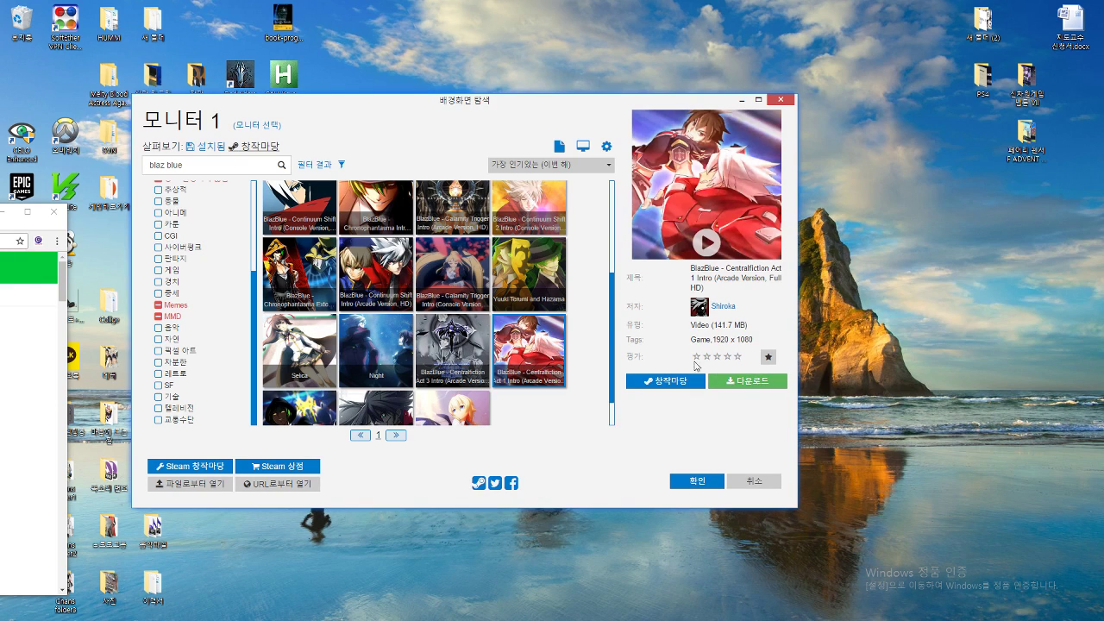
left_click(537, 280)
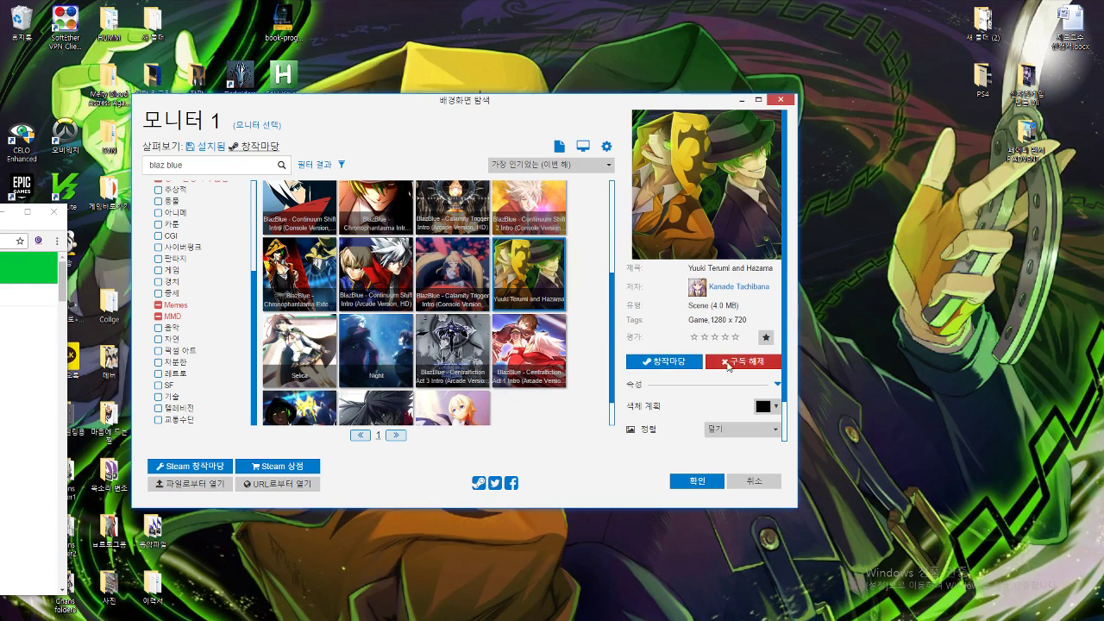
left_click_drag(572, 109, 0, 111)
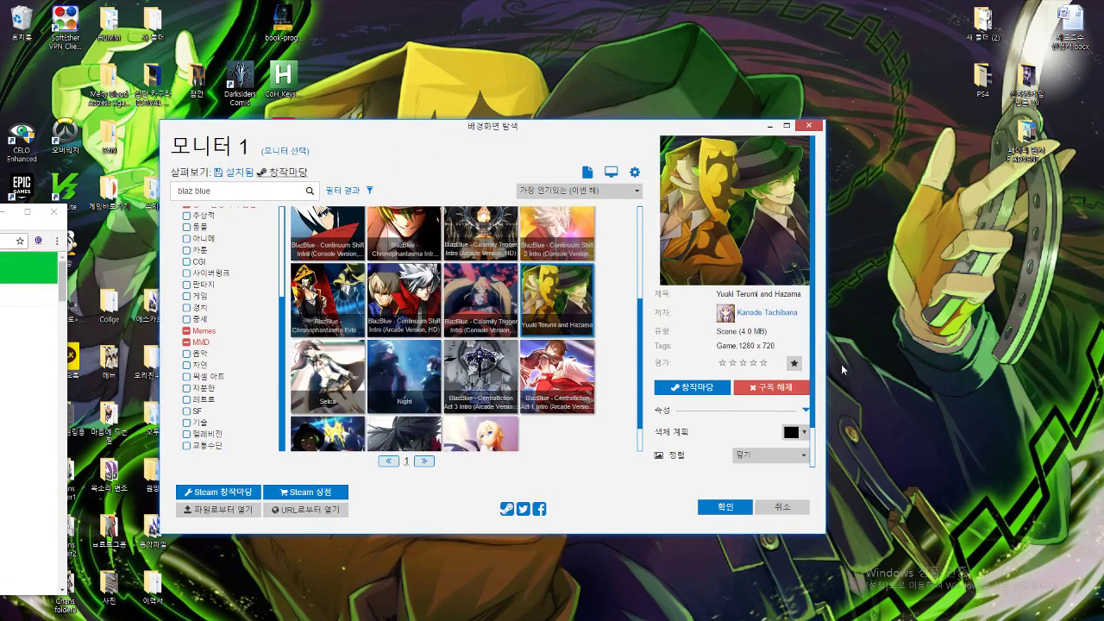
left_click(771, 387)
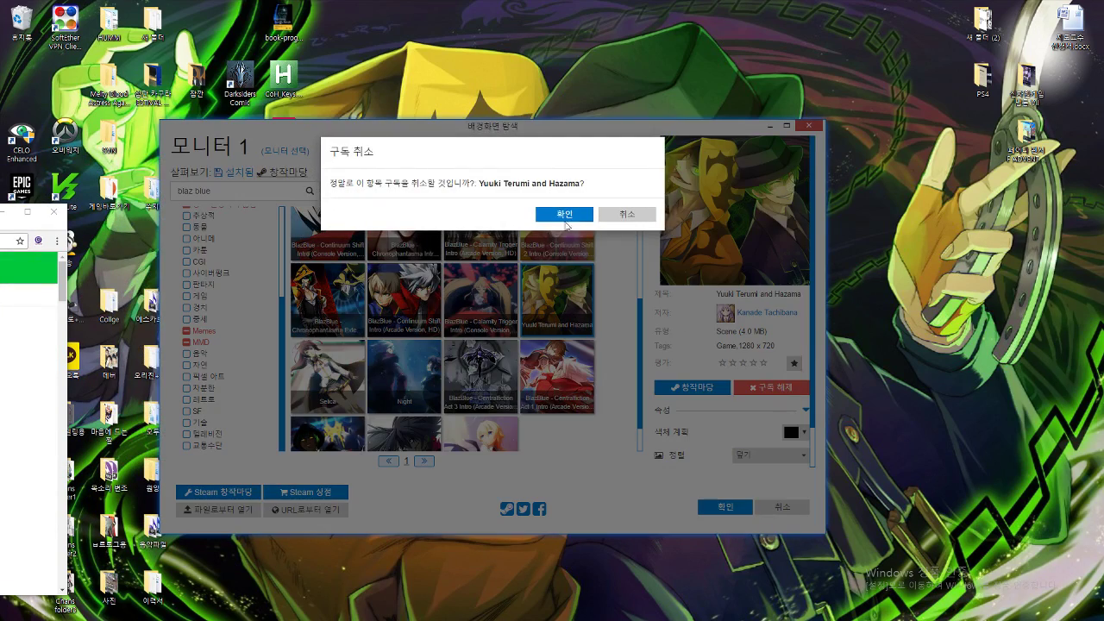
left_click(552, 213)
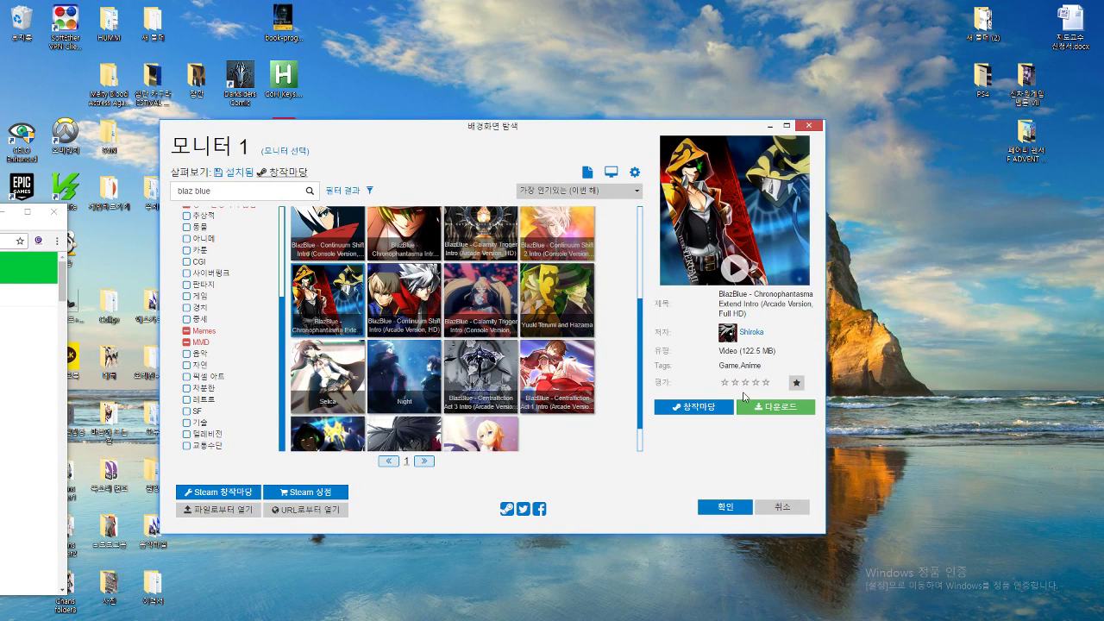
- Download the Selica wallpaper and move the wallpaper browser window aside to view it on the desktop
left_click(414, 307)
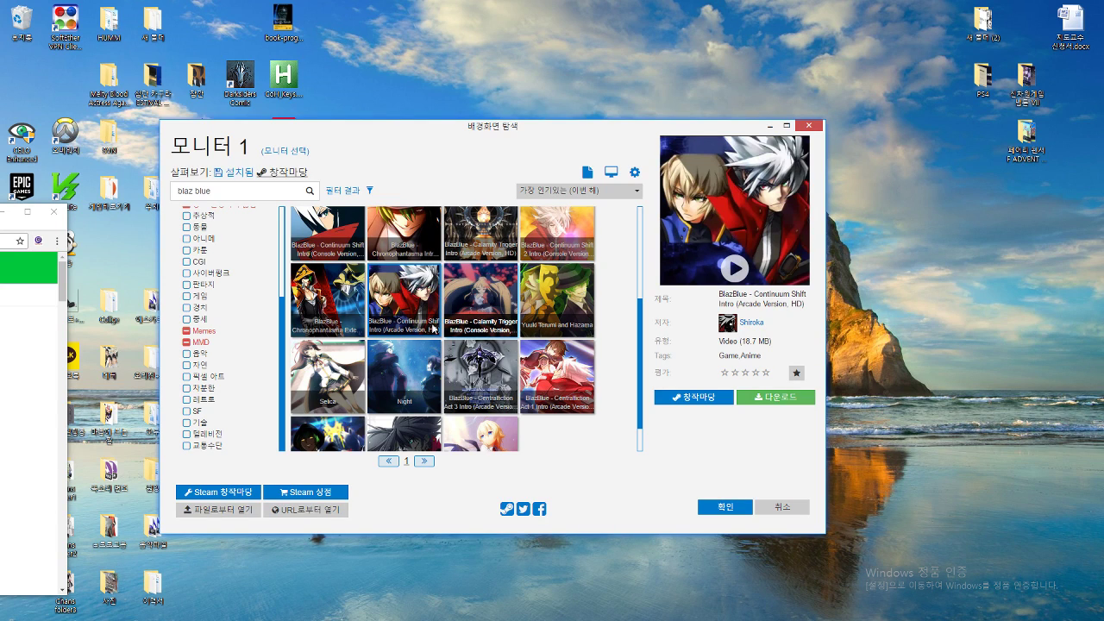
left_click(349, 377)
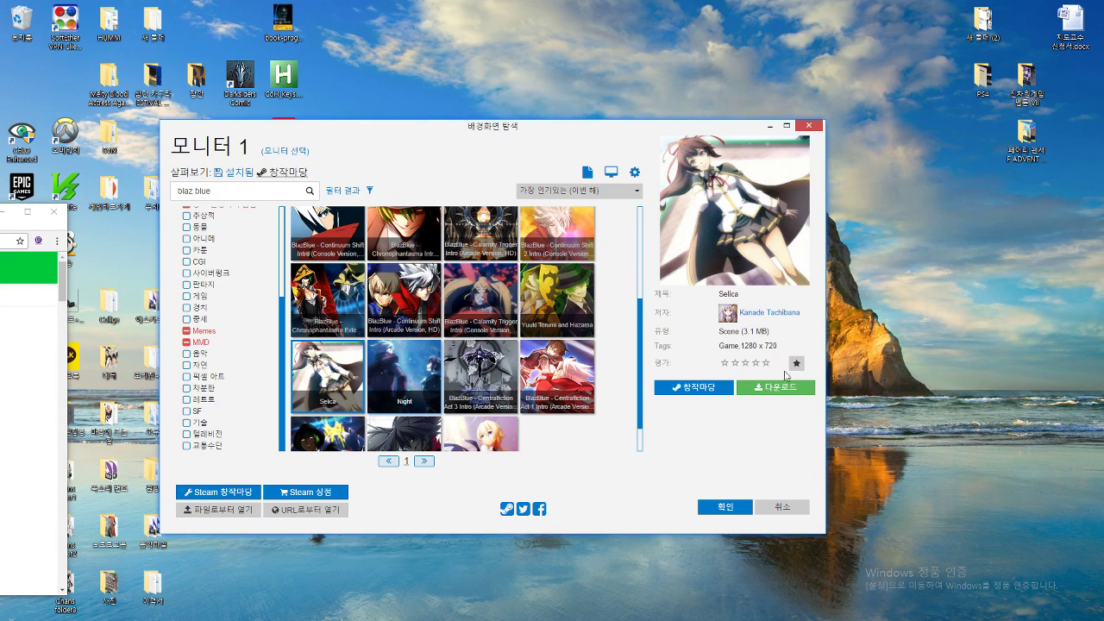
left_click(773, 385)
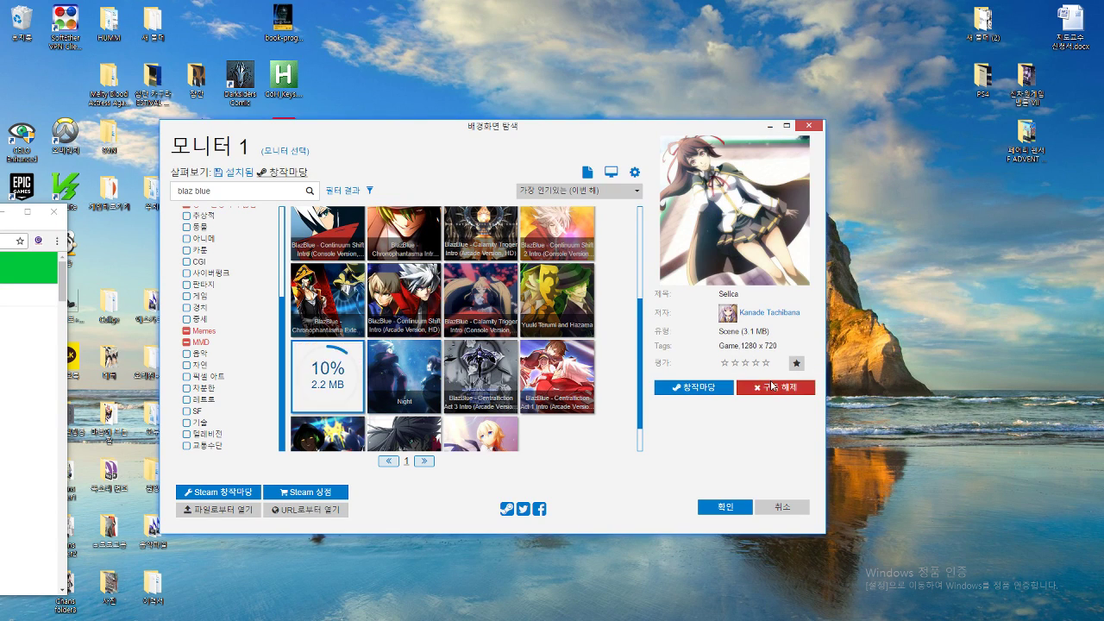
scroll(436, 365, "down", 1)
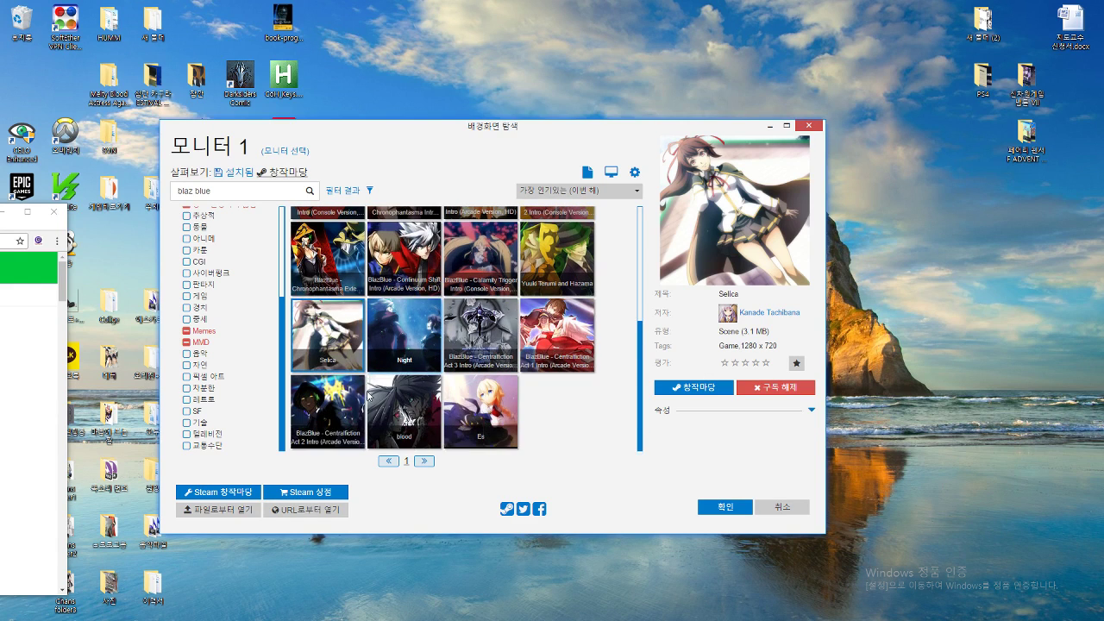
left_click(328, 405)
left_click_drag(565, 132, 732, 126)
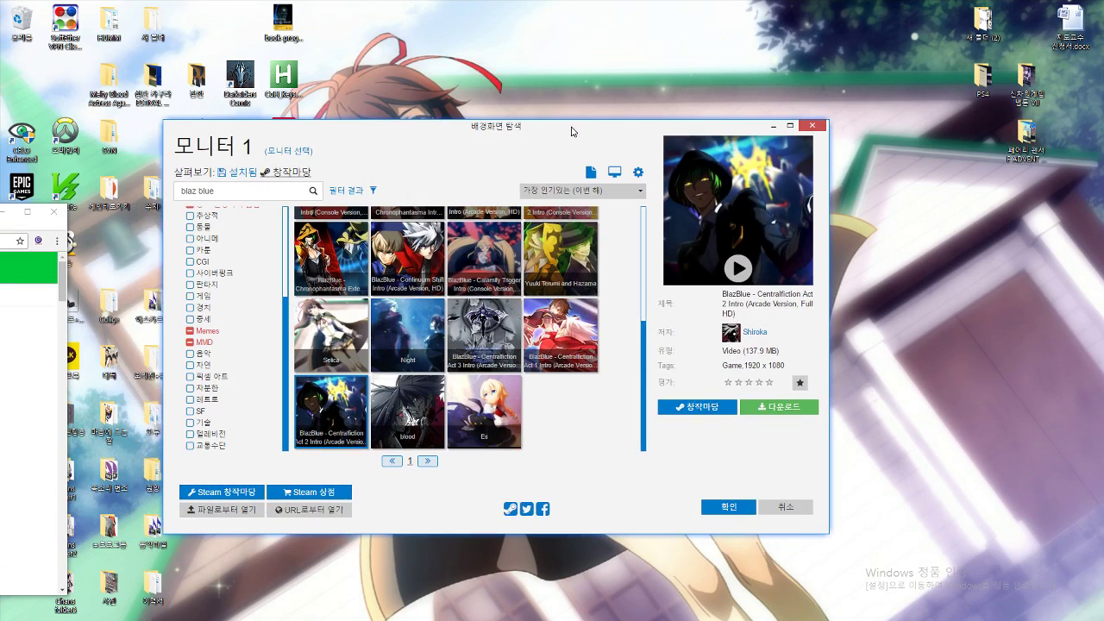
- Cancel the subscription to the Selica wallpaper and confirm the removal
left_click(327, 336)
left_click(787, 388)
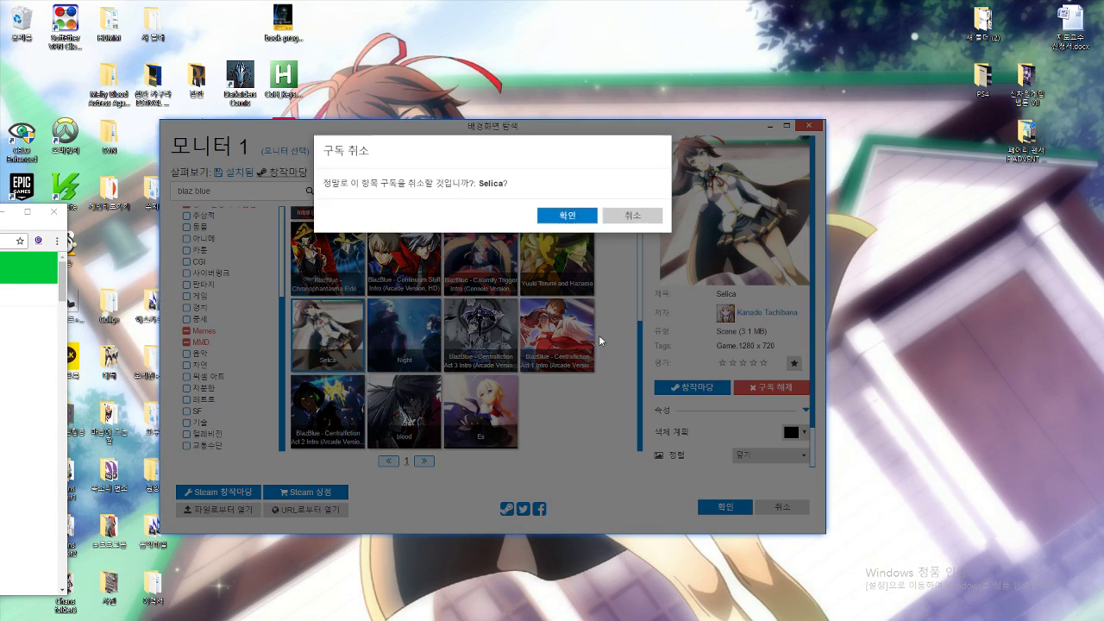
left_click(553, 215)
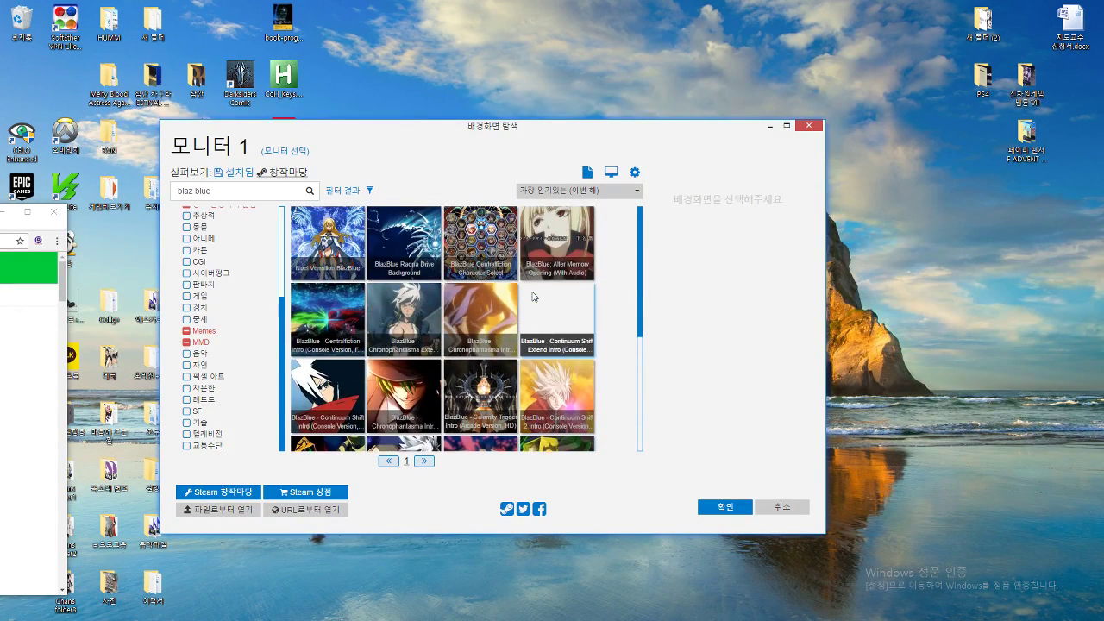
- Reposition the wallpaper browser window and search the workshop for "atlie"
left_click(556, 190)
left_click(557, 190)
scroll(215, 274, "up", 3)
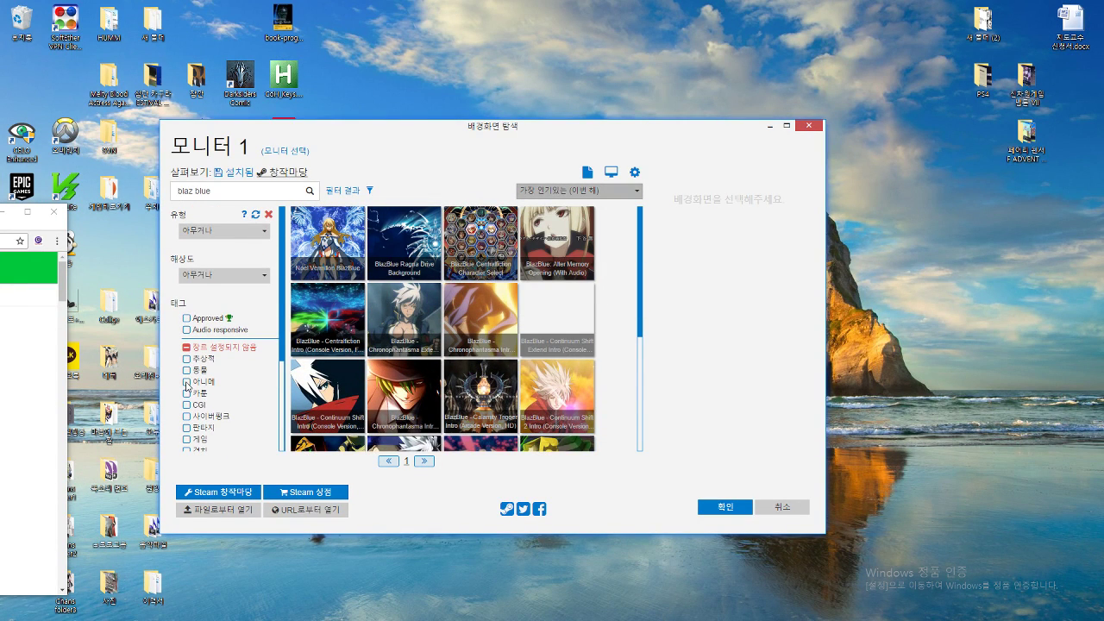
left_click_drag(518, 132, 679, 104)
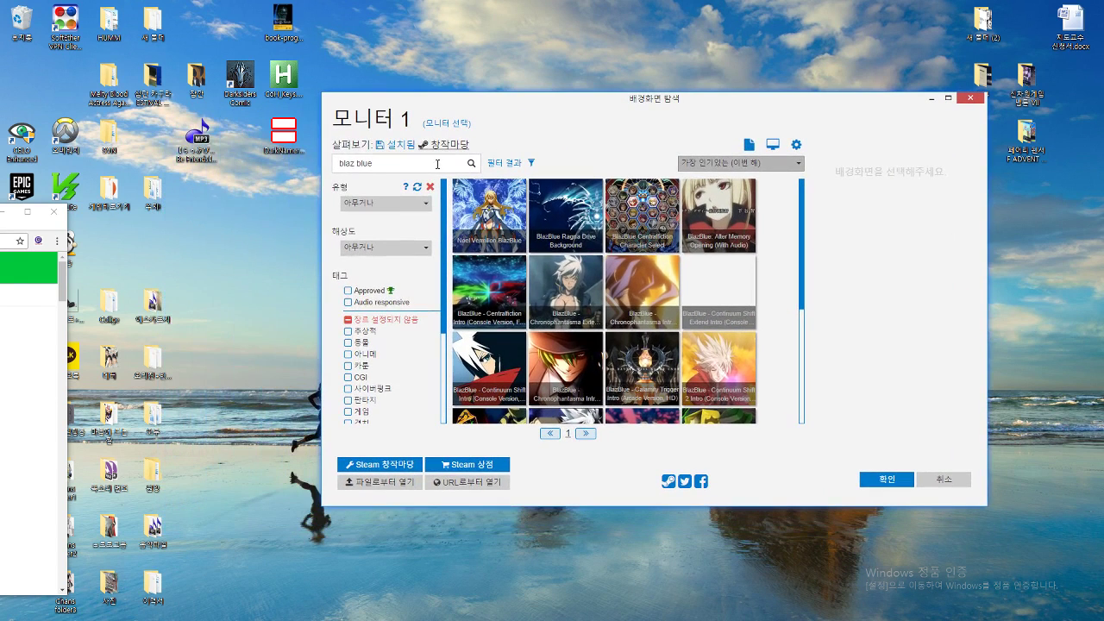
type("atlie")
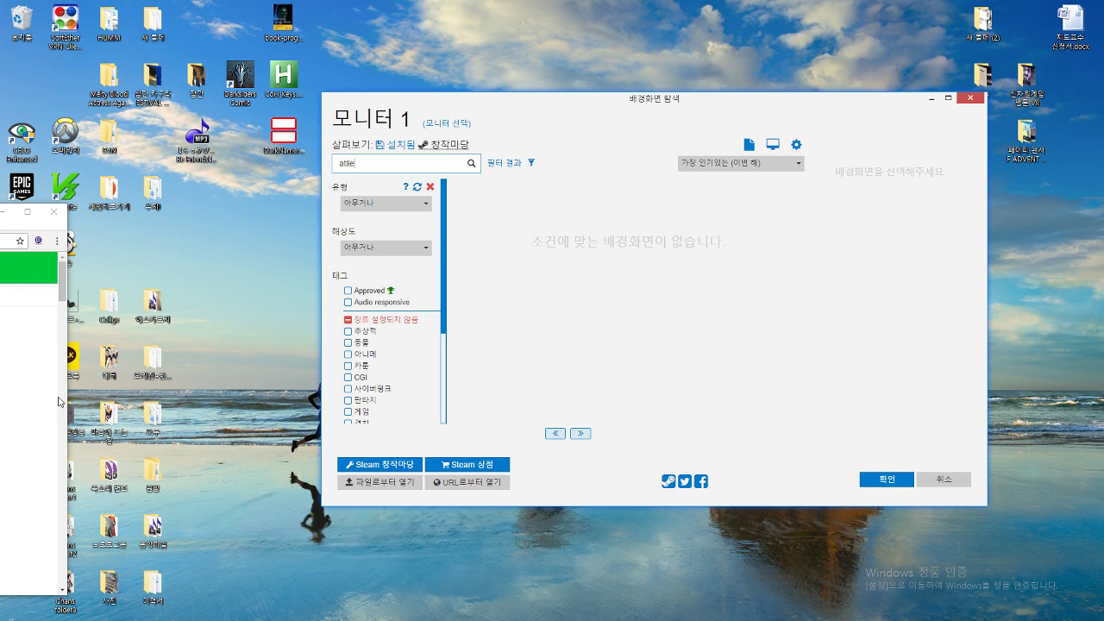
- Bring the web browser's Naver English dictionary into view and look up 공방, checking the entries for the English spelling
left_click_drag(14, 207, 653, 180)
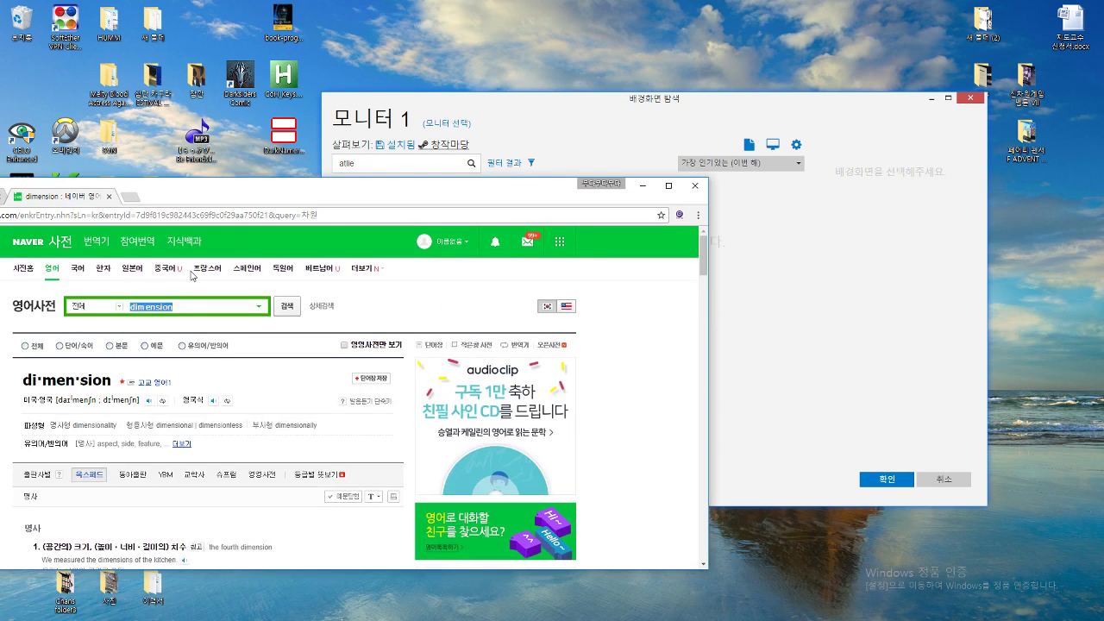
type("ㄱ")
type("공방")
key("Return")
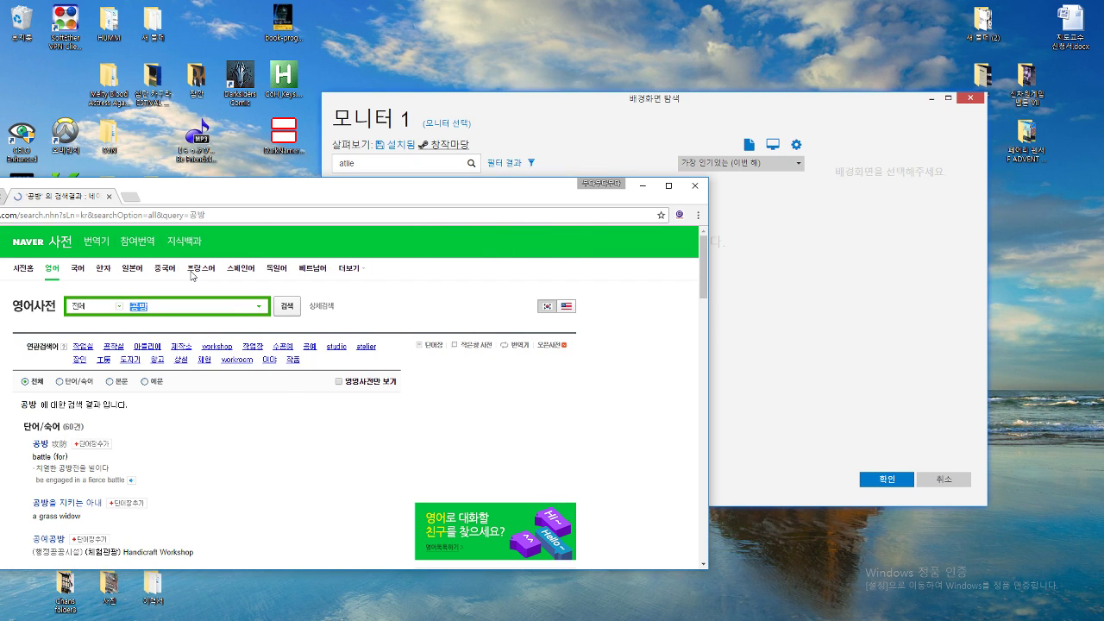
scroll(201, 479, "down", 8)
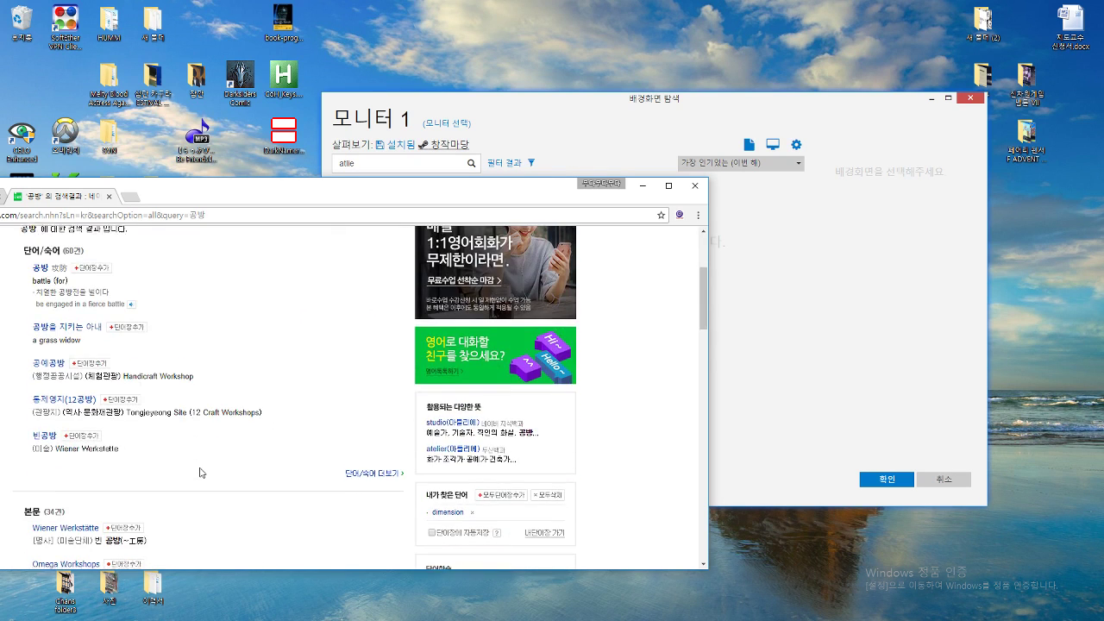
scroll(237, 455, "down", 2)
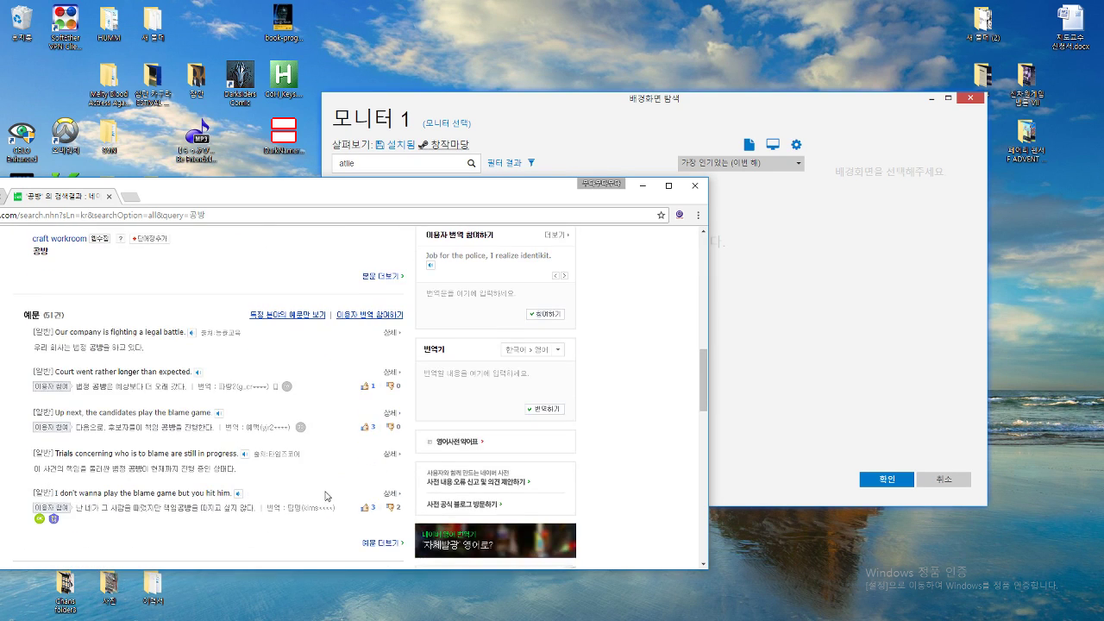
scroll(326, 496, "up", 10)
- Look up 아틀리에 in the Naver English dictionary and find the English spelling in its entries
type("아틀리에")
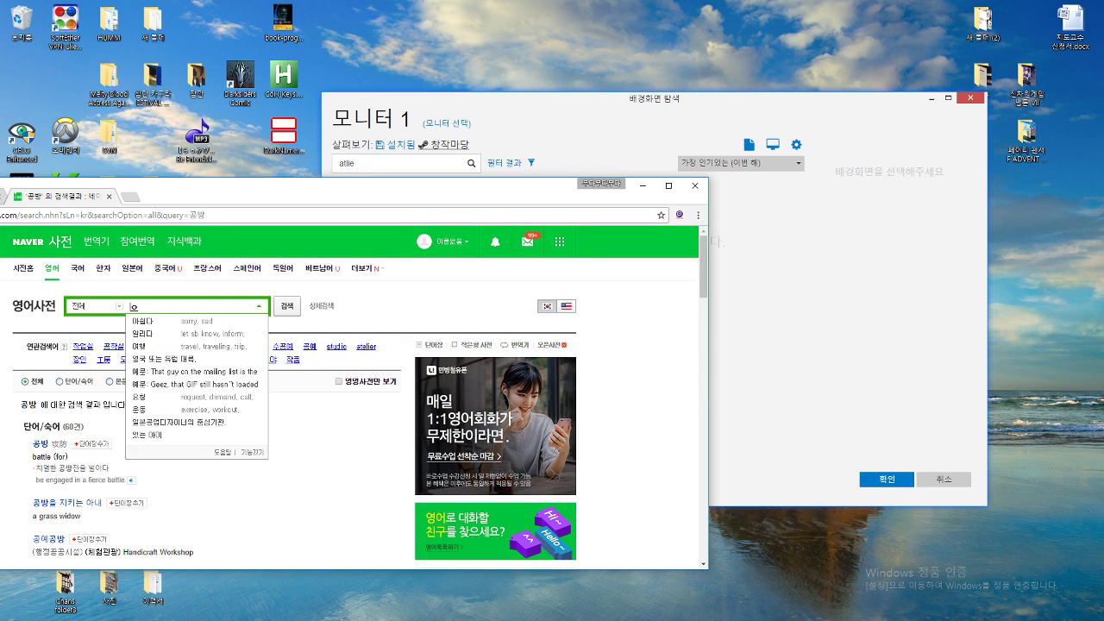
key("Return")
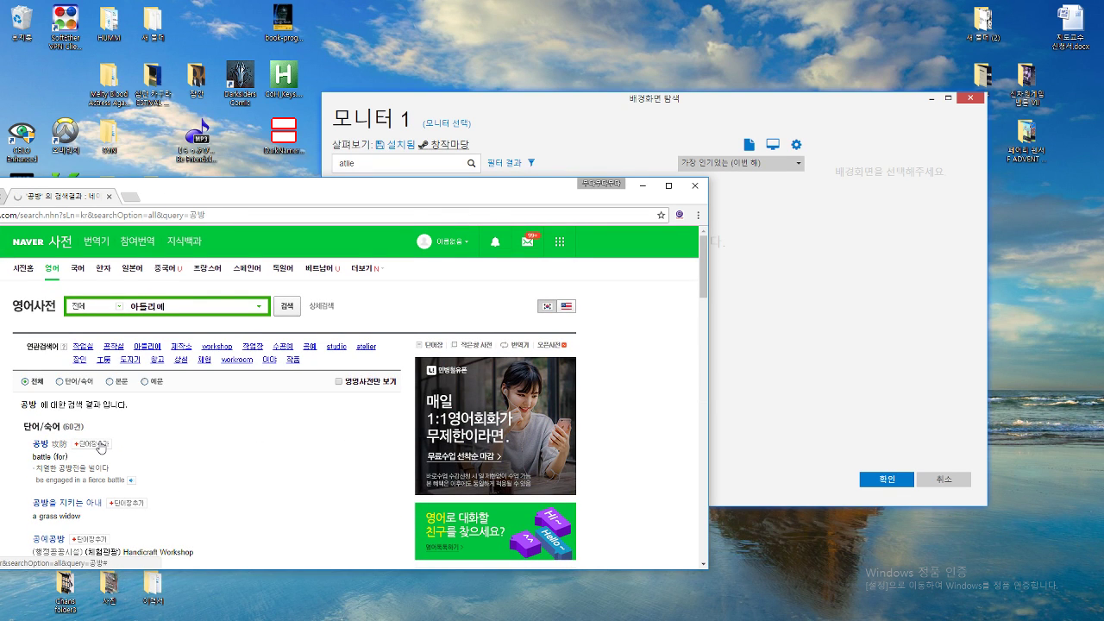
scroll(119, 449, "down", 1)
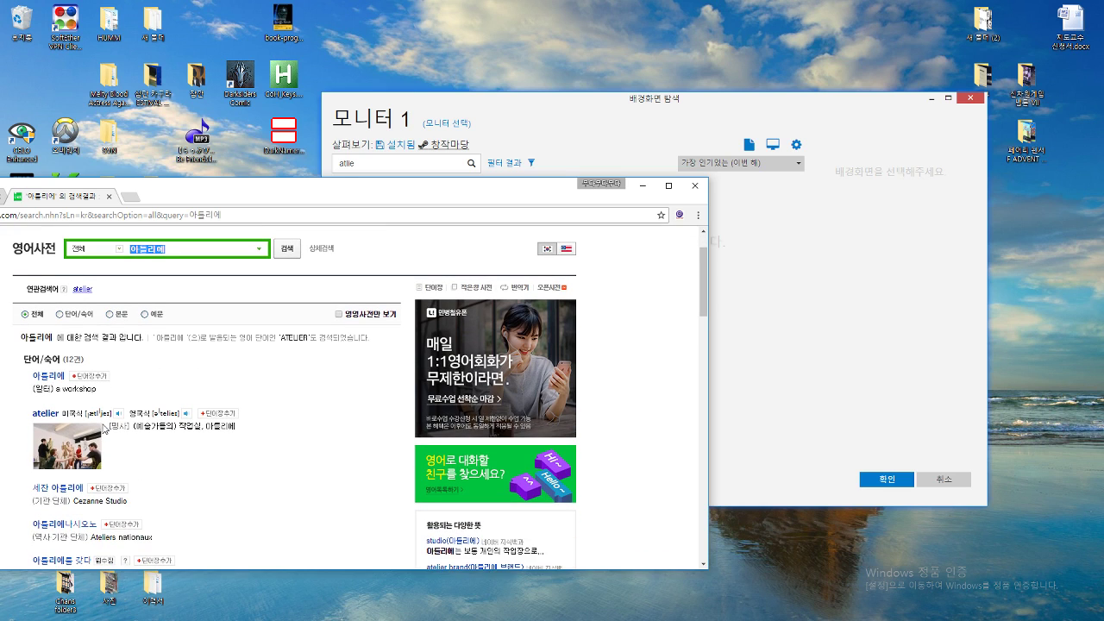
scroll(143, 499, "down", 3)
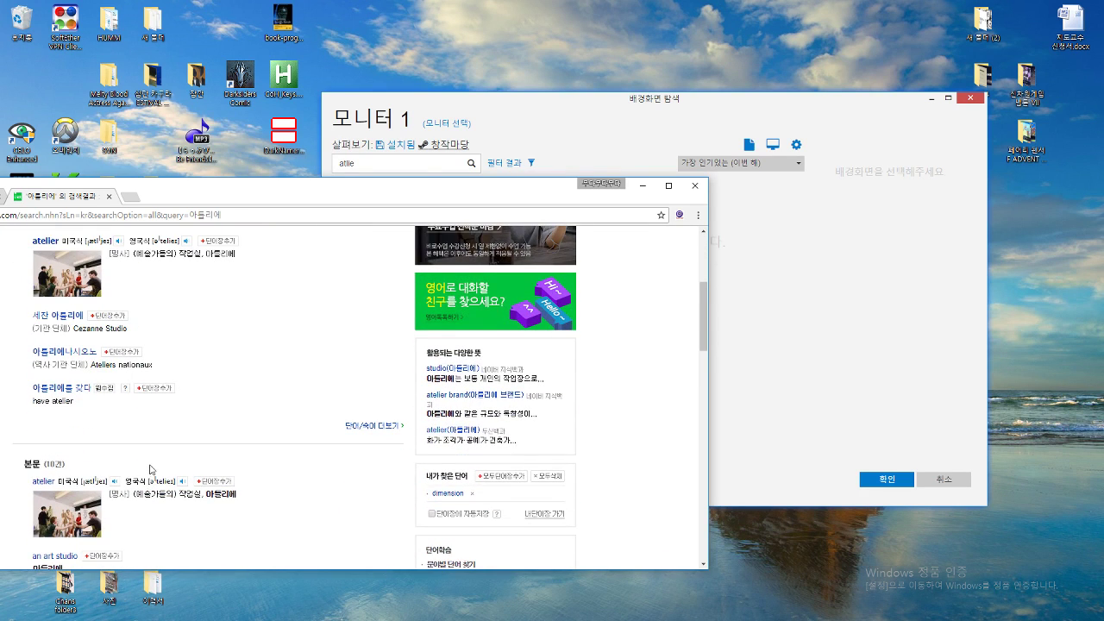
scroll(150, 470, "down", 1)
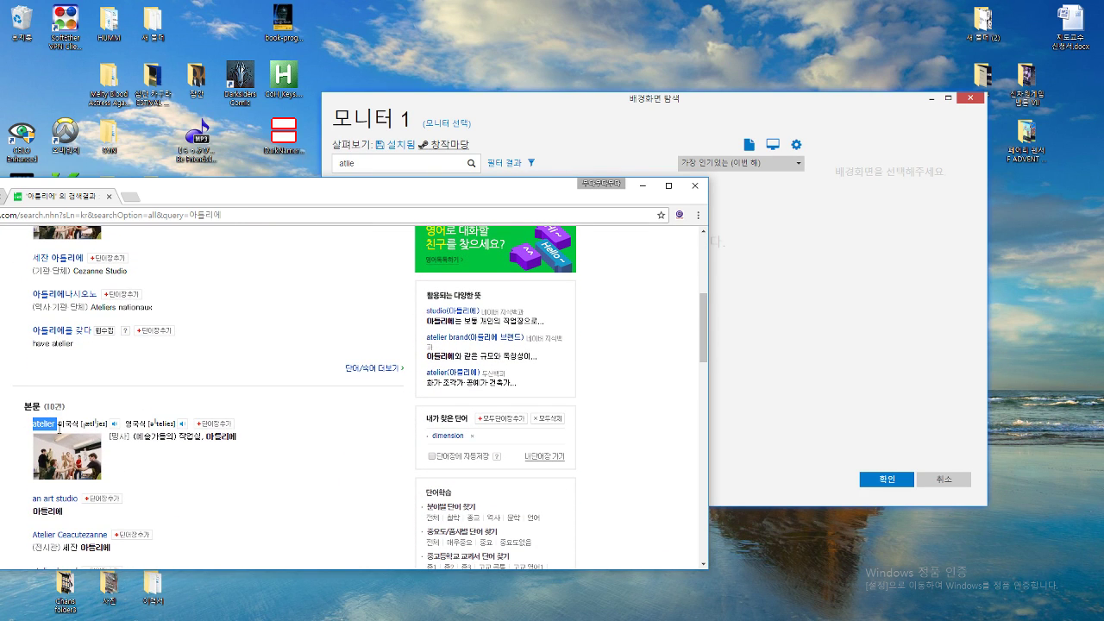
- Switch back to the wallpaper browser, search the workshop for "atelier" and download the Atelier Escha & Logy Opening wallpaper
left_click(762, 379)
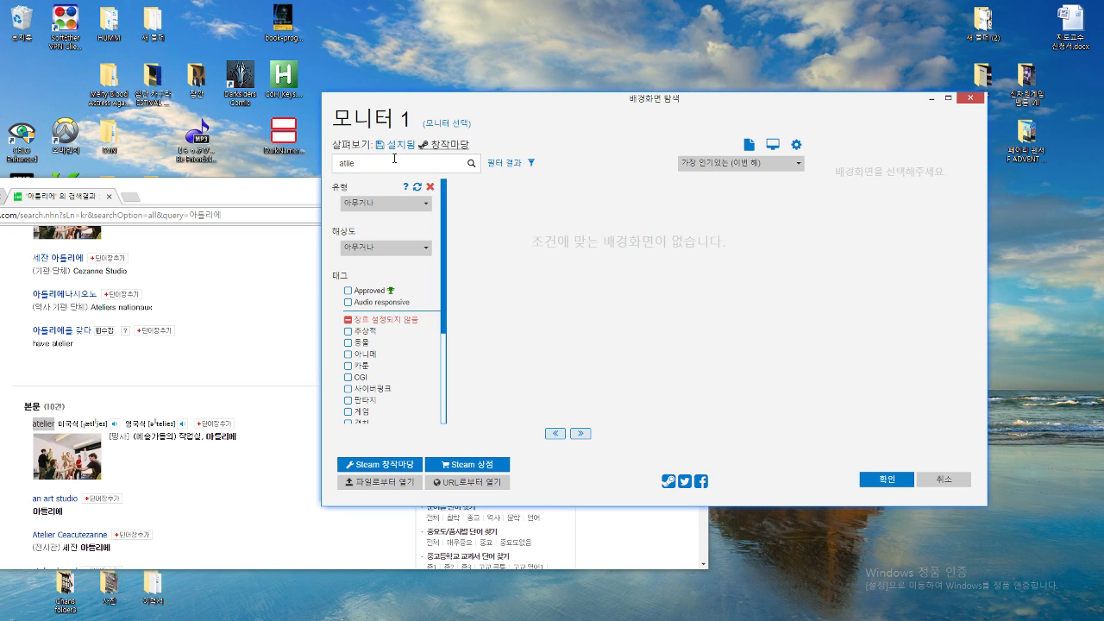
type("atelier")
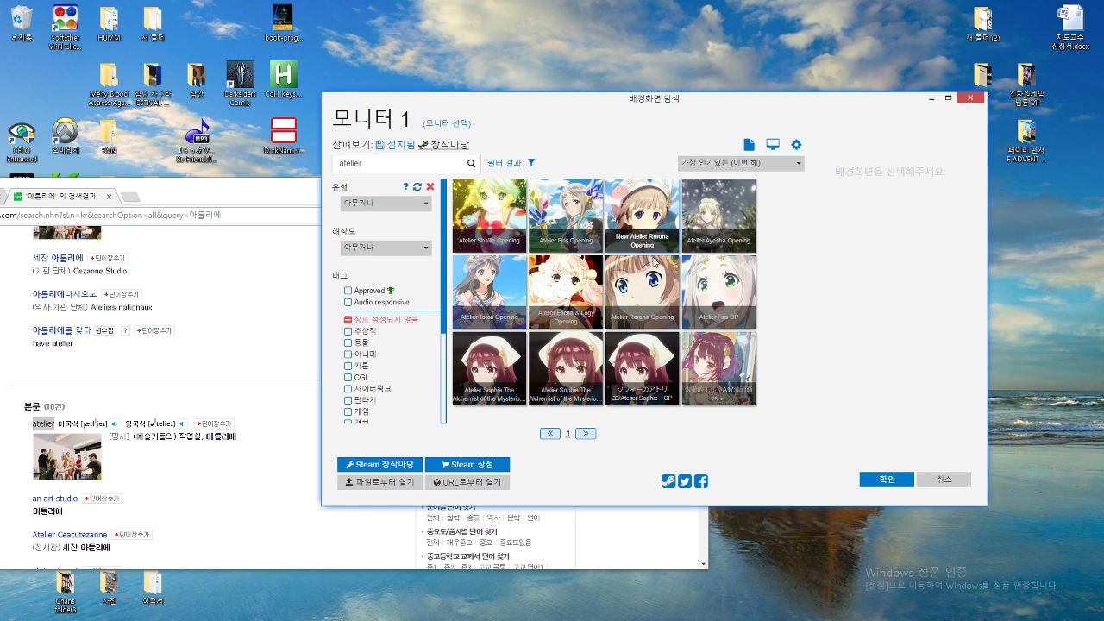
left_click(575, 296)
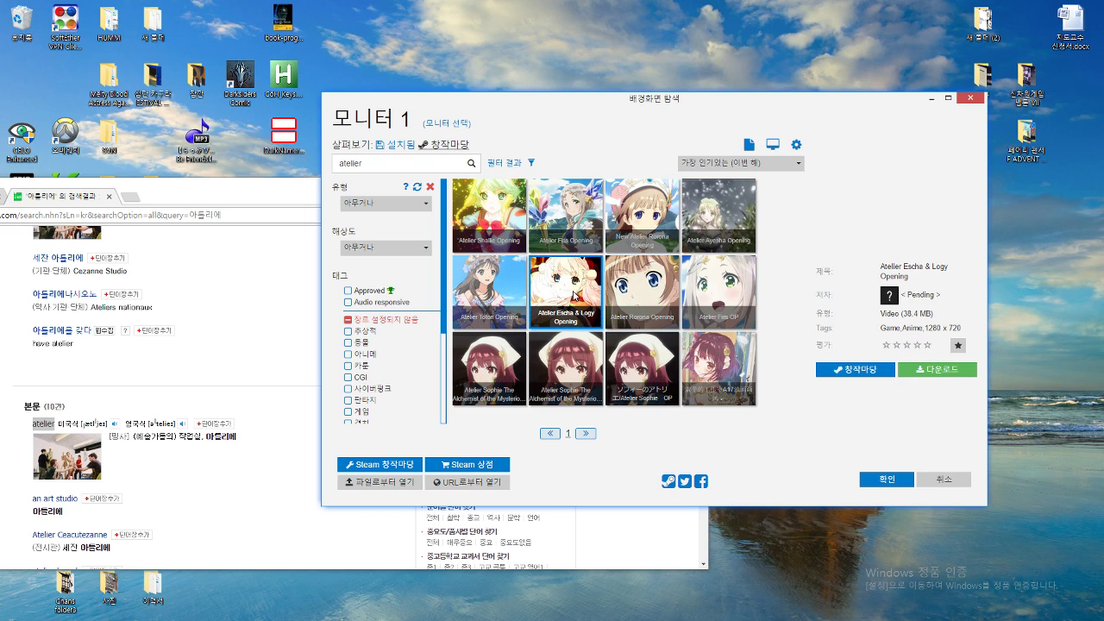
double_click(575, 296)
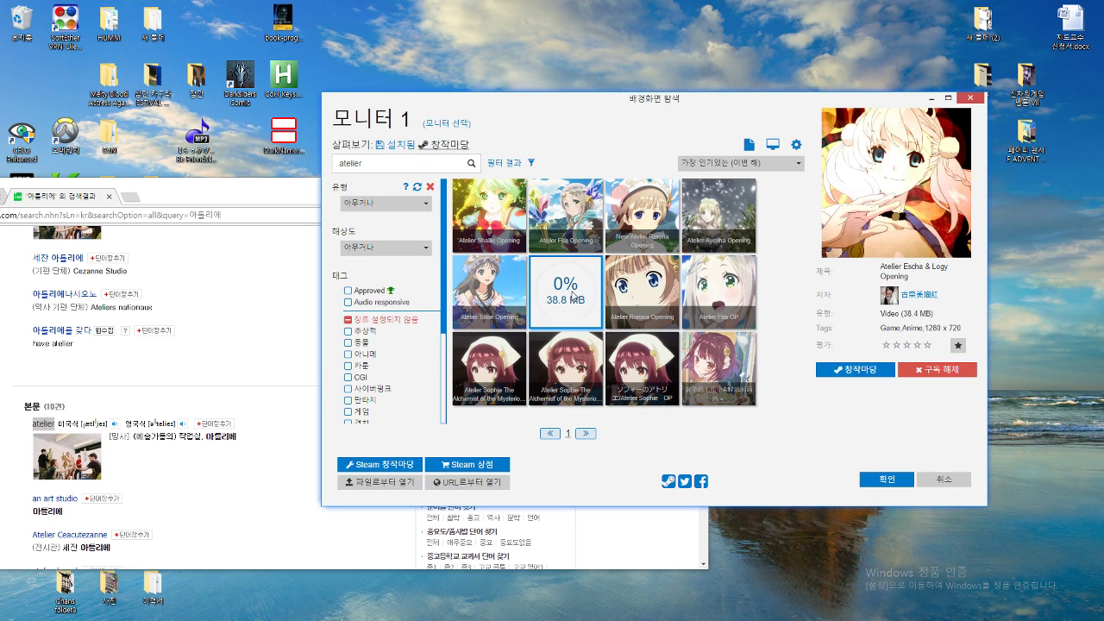
- Try the Atelier Escha & Logy Opening wallpaper on the desktop and cancel its subscription
left_click(492, 303)
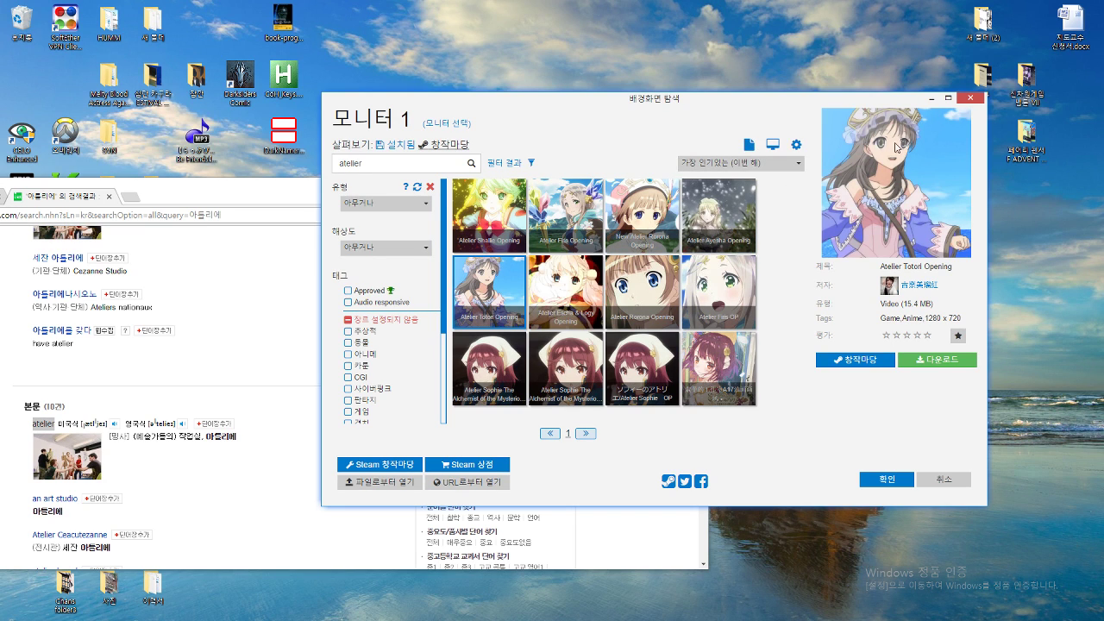
left_click(571, 291)
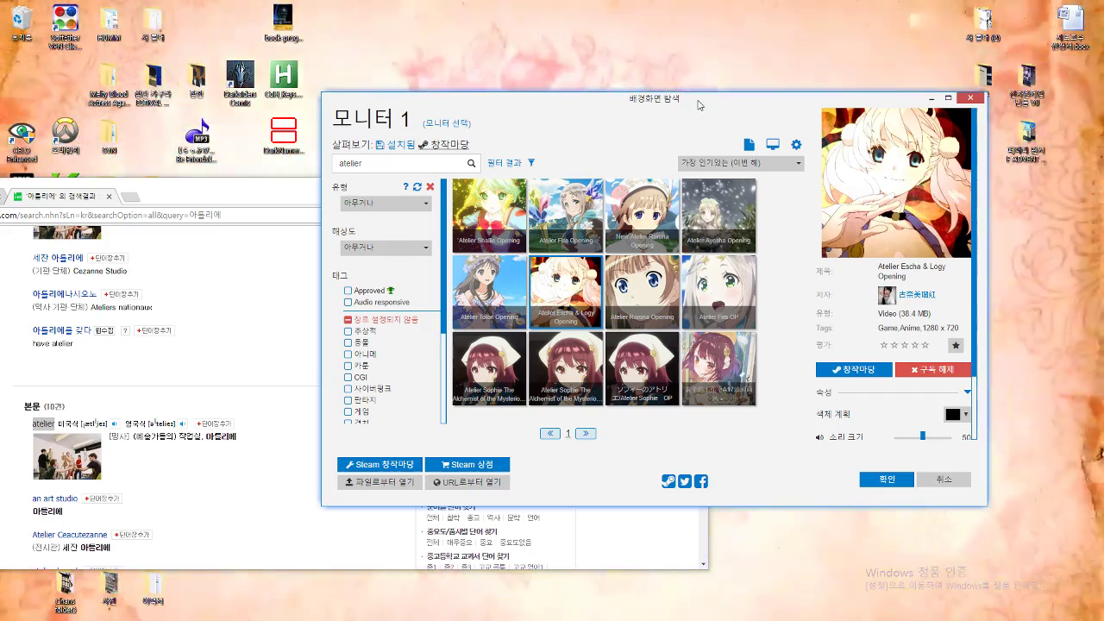
left_click_drag(722, 105, 586, 169)
left_click(798, 431)
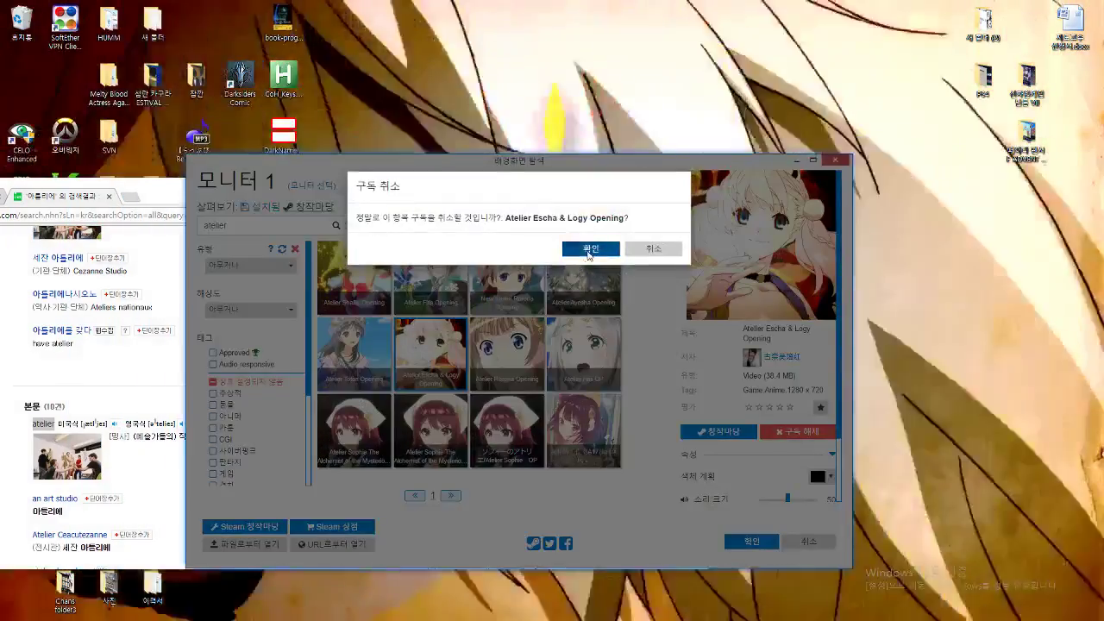
left_click(590, 249)
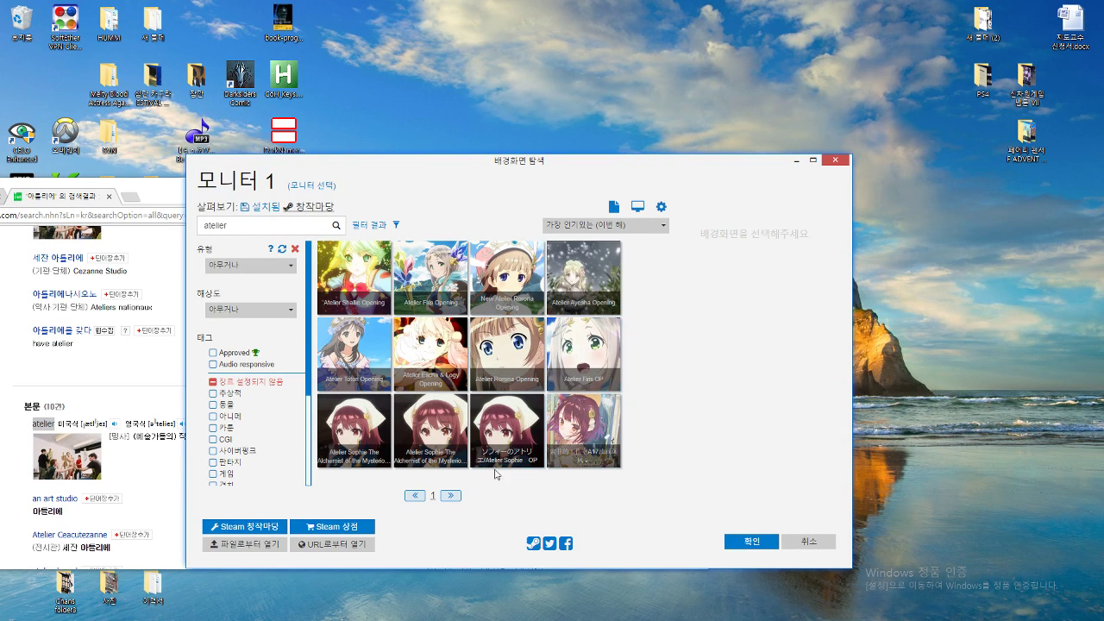
- Download the 1.3 MB Atelier Sophie web wallpaper and preview Atelier Sophie The Alchemist of the Mysterious Book
left_click(586, 427)
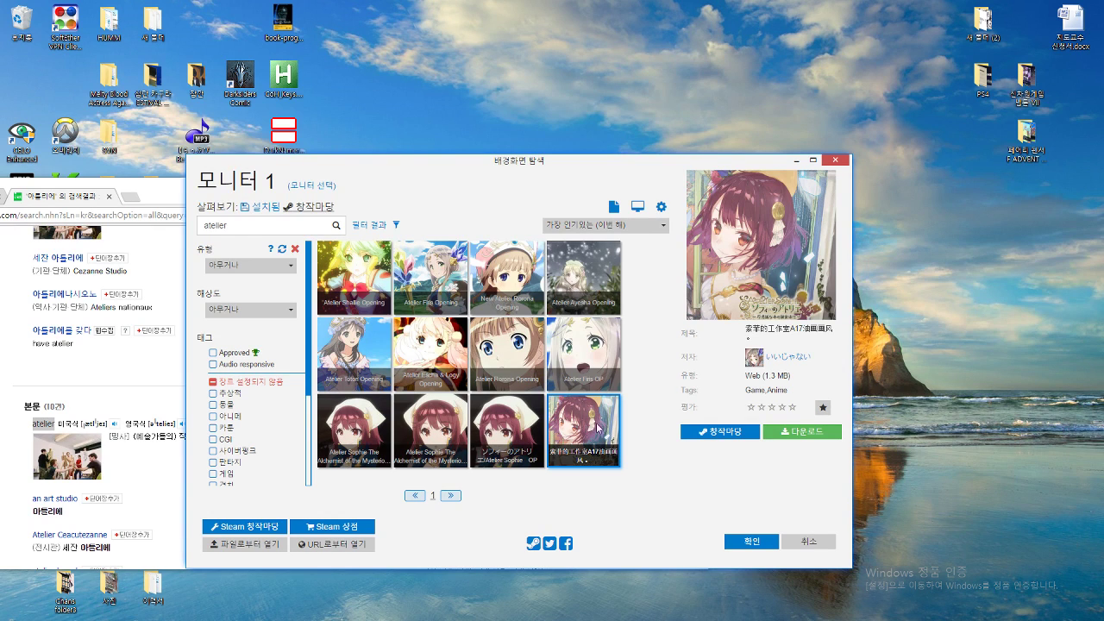
left_click(794, 434)
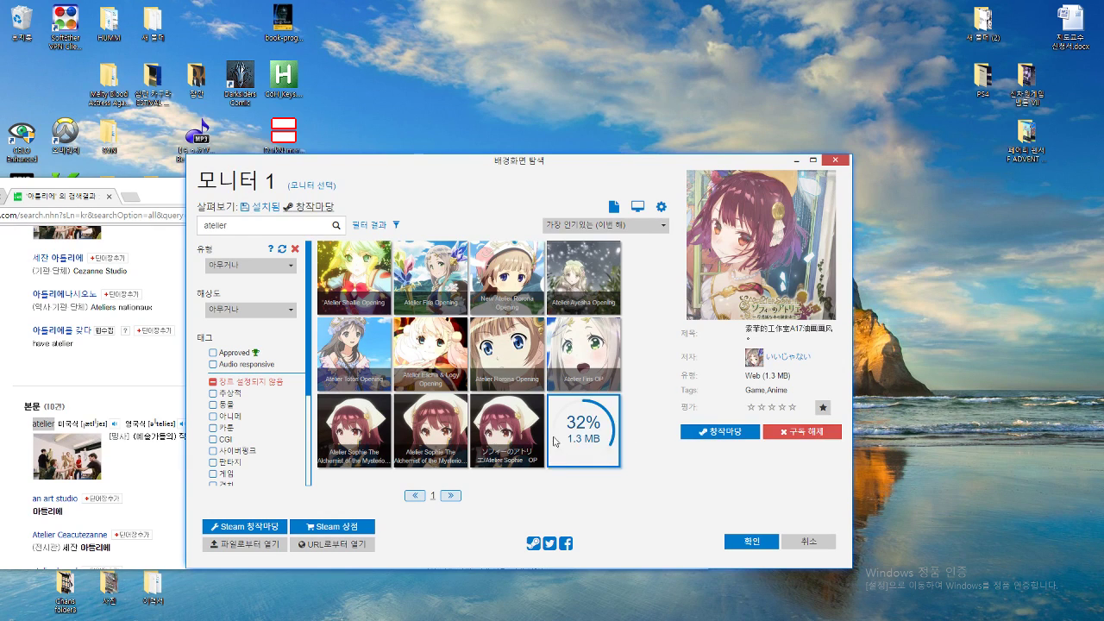
left_click(436, 440)
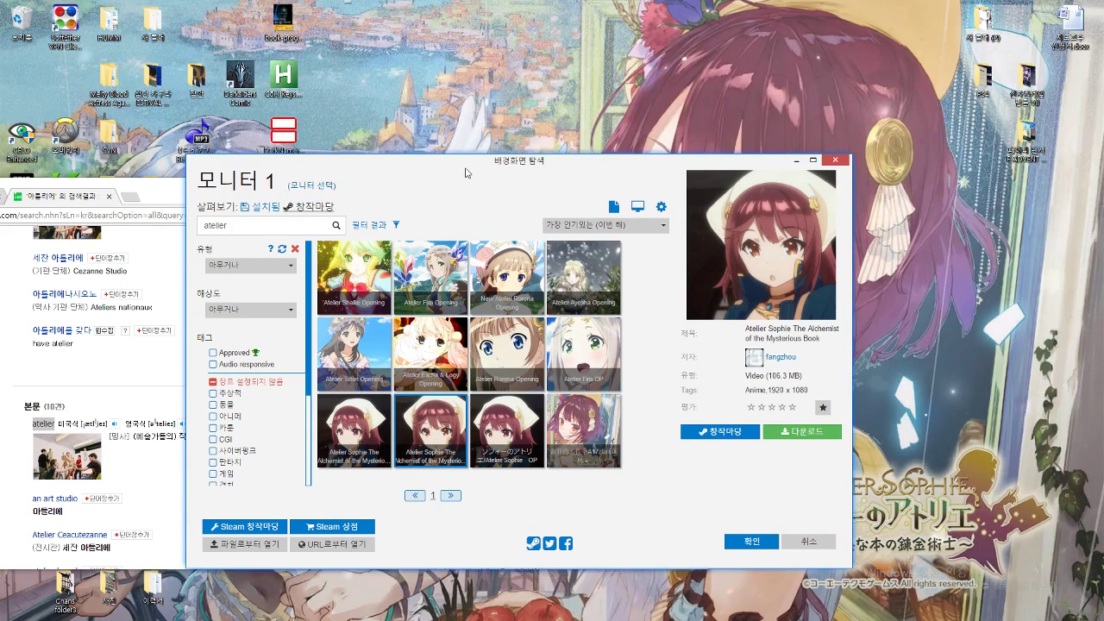
- Move the wallpaper browser window aside and place preview.jpg among the other desktop icons to view the Atelier Sophie wallpaper
left_click_drag(465, 172, 0, 159)
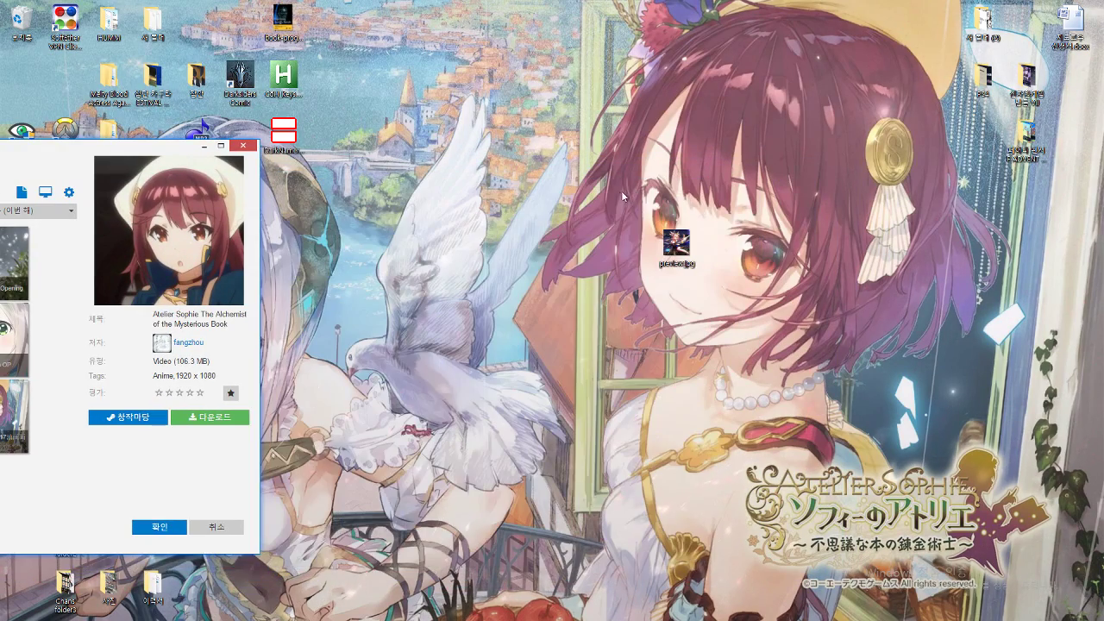
left_click_drag(676, 244, 195, 26)
left_click_drag(144, 152, 71, 153)
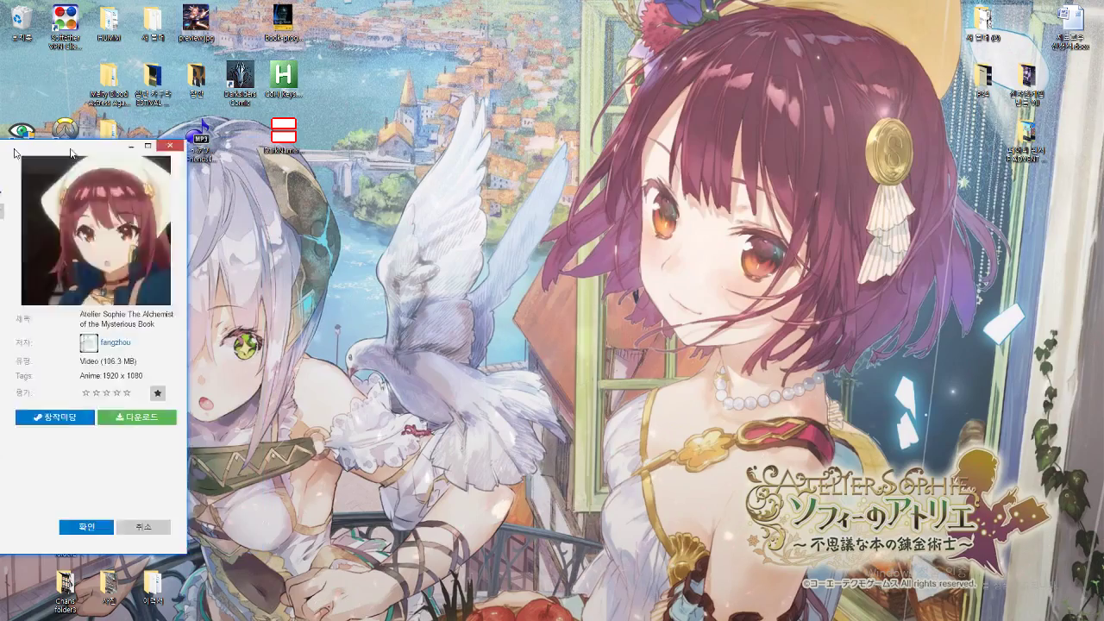
key("Escape")
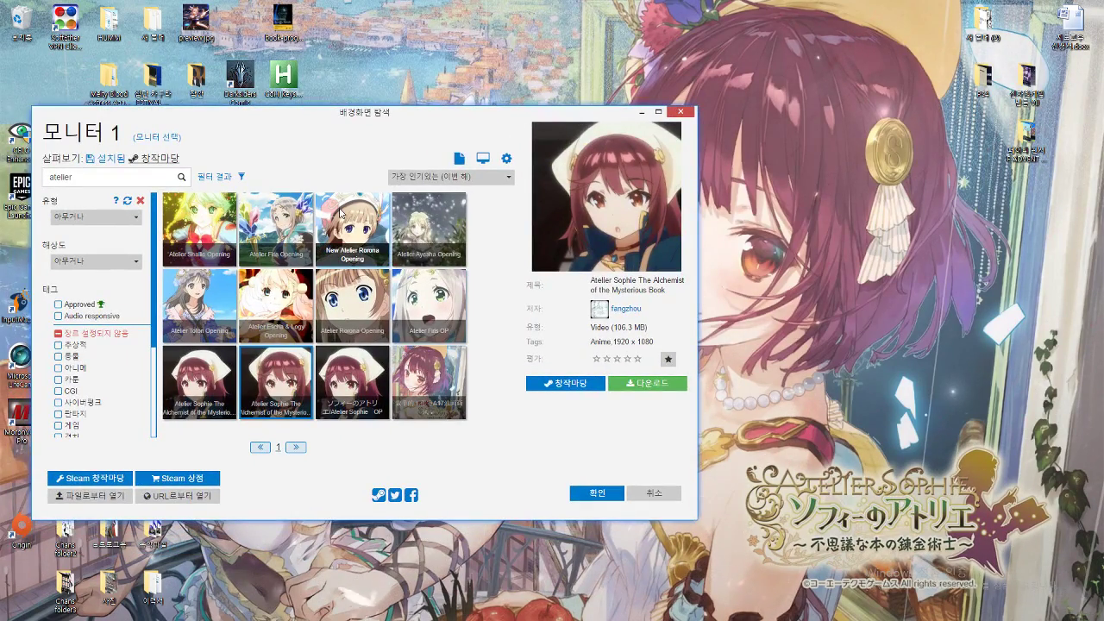
- Preview the Atelier Shallie Opening and Atelier Ayesha Opening wallpapers among the atelier results
left_click(278, 235)
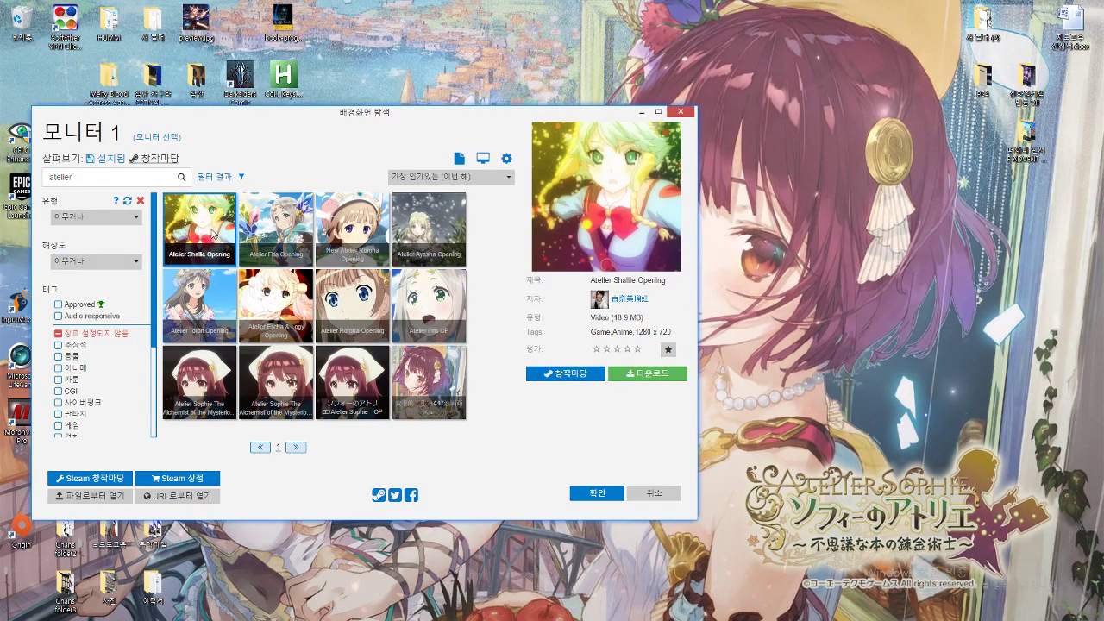
left_click(427, 244)
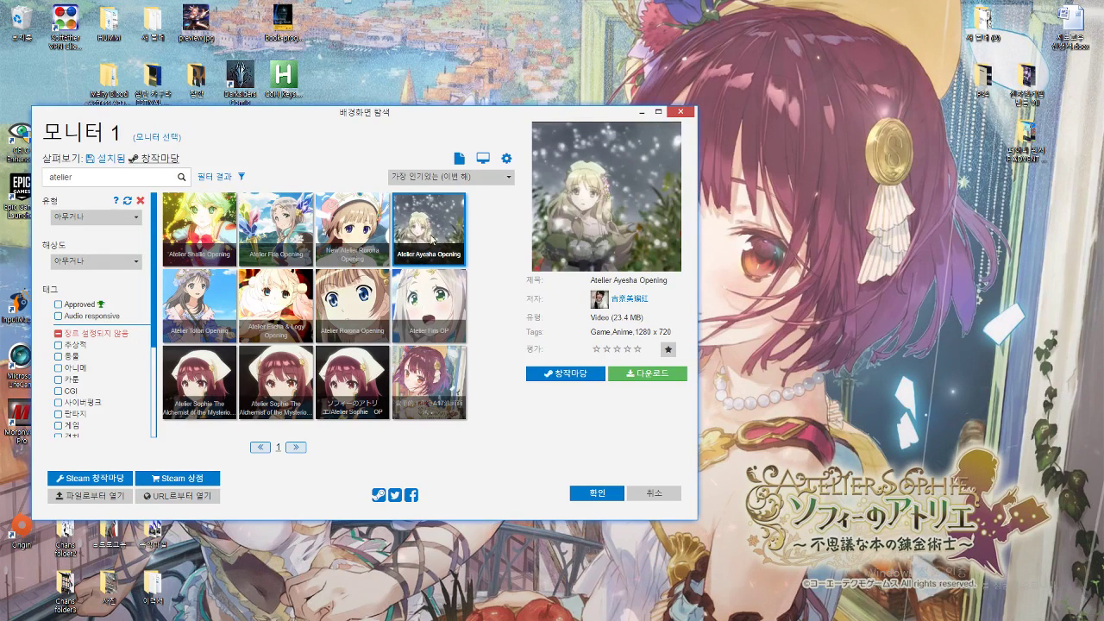
- Sort the atelier results by rating (평가순), followed by most subscribed (최다 구독)
left_click(424, 177)
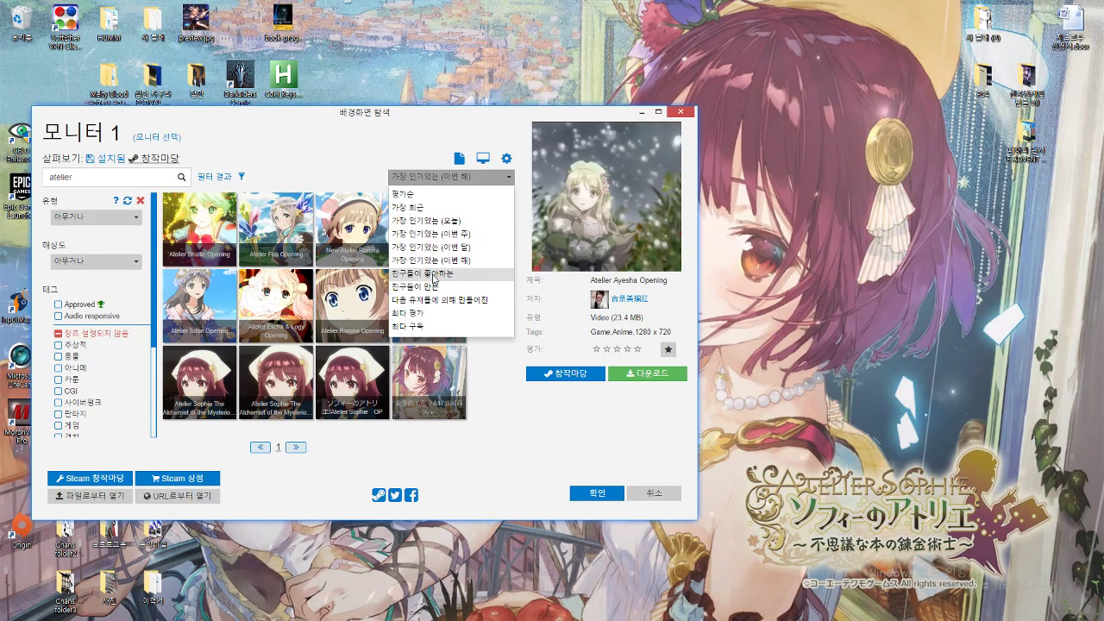
left_click(479, 177)
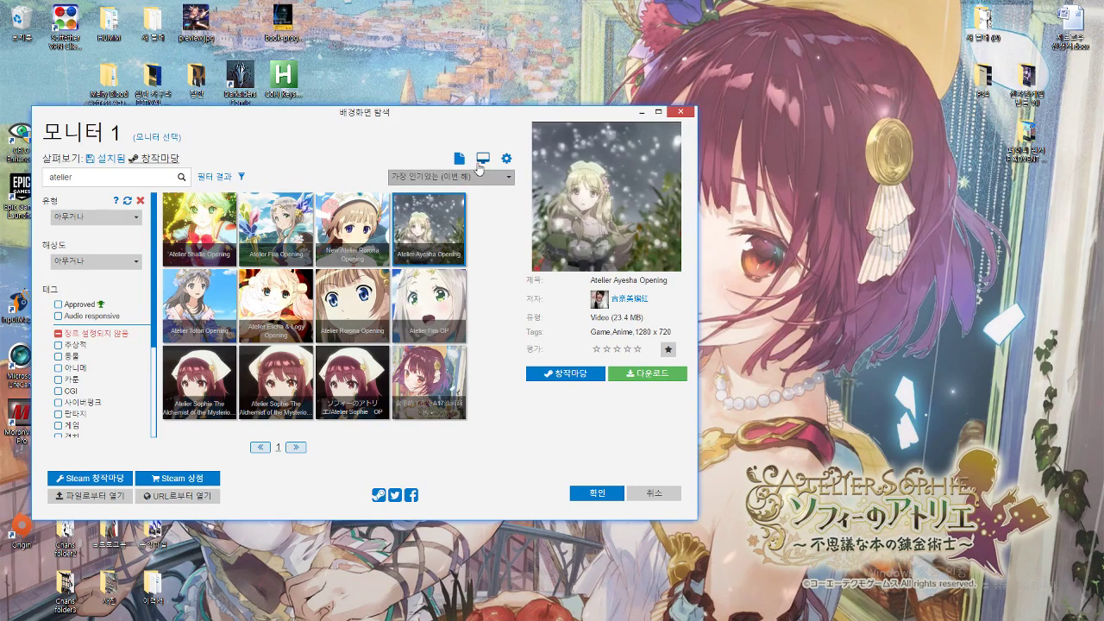
left_click(475, 177)
left_click(472, 193)
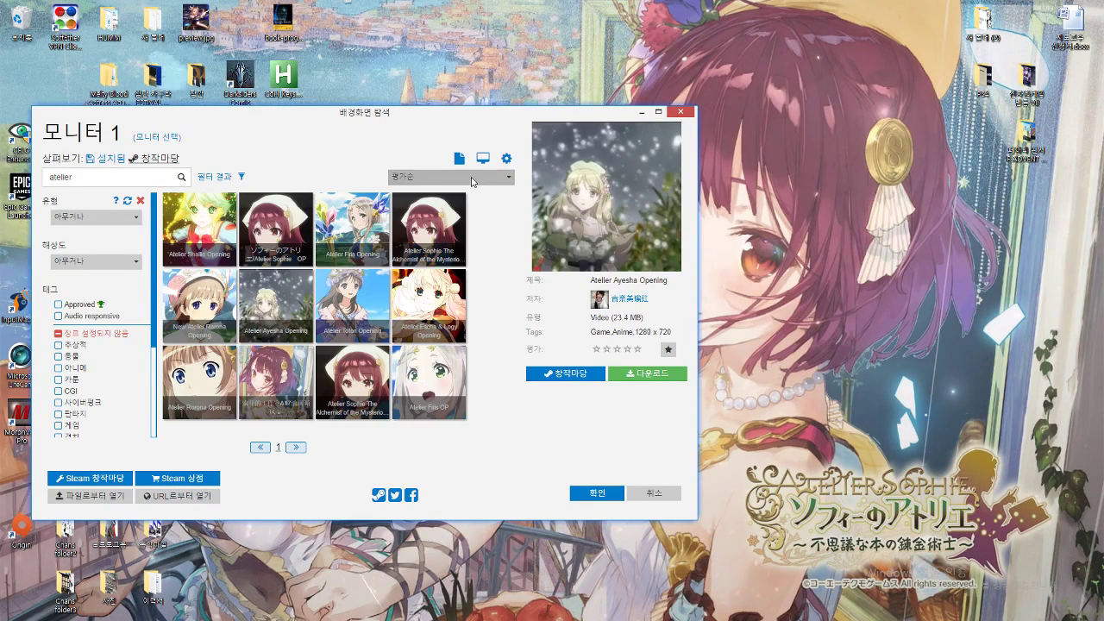
left_click(472, 177)
left_click(436, 313)
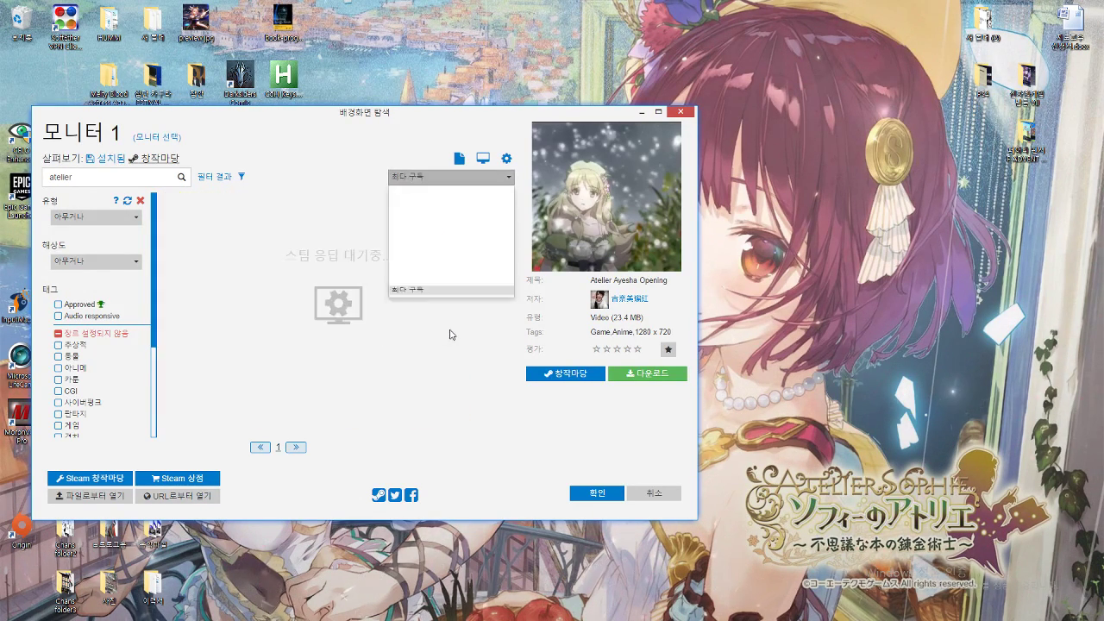
left_click(461, 177)
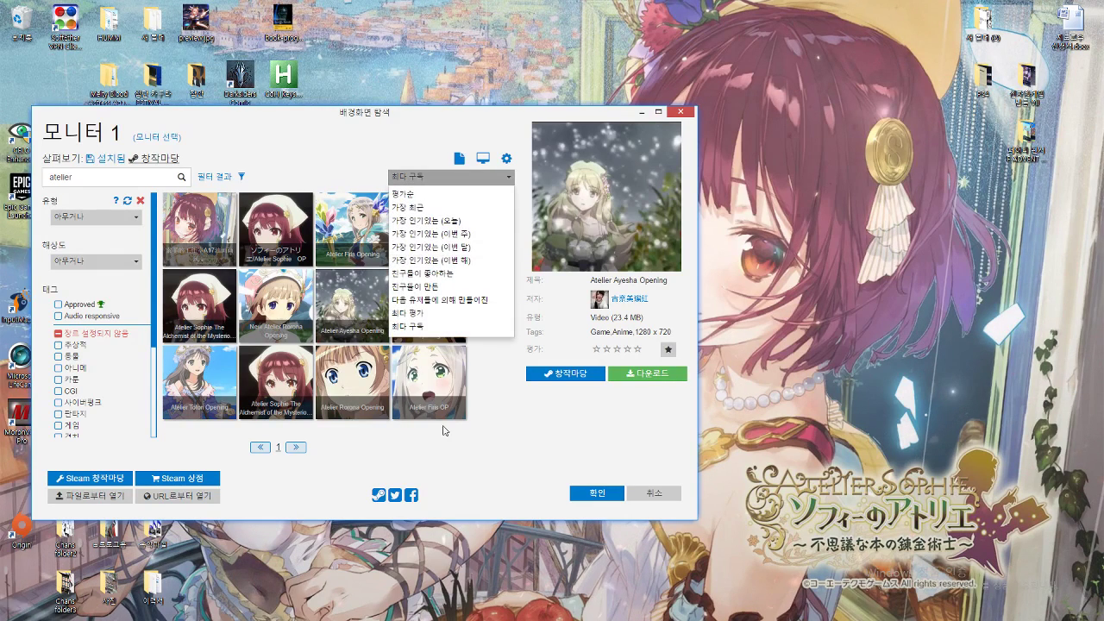
- Filter the workshop wallpapers by the game tag (게임) and clear the atelier search text
left_click(462, 446)
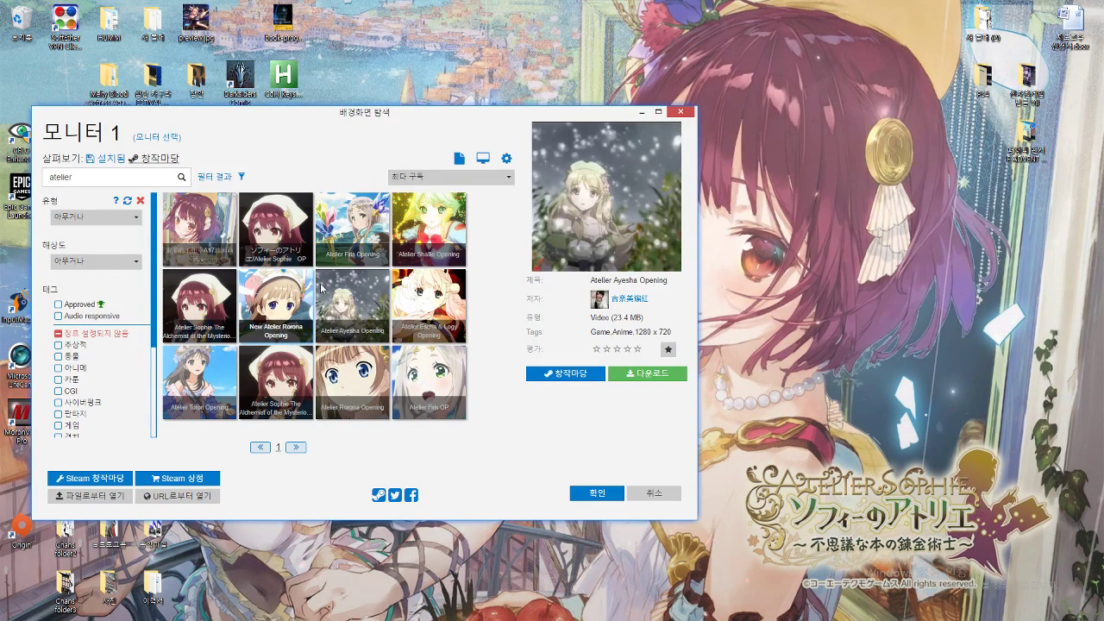
scroll(101, 352, "down", 3)
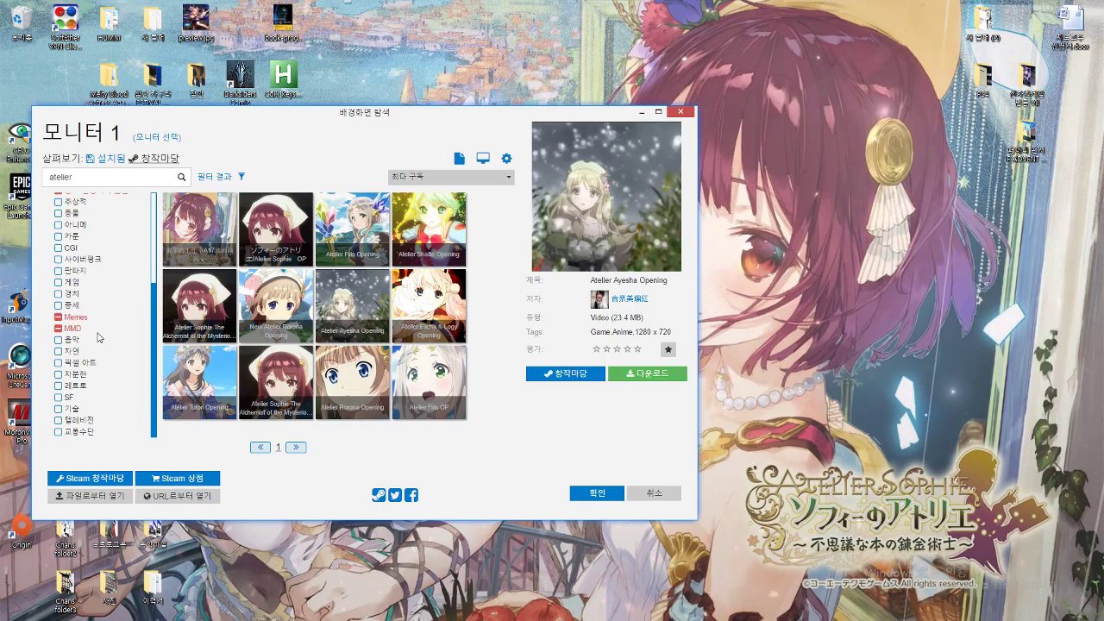
scroll(60, 285, "up", 1)
scroll(60, 267, "down", 3)
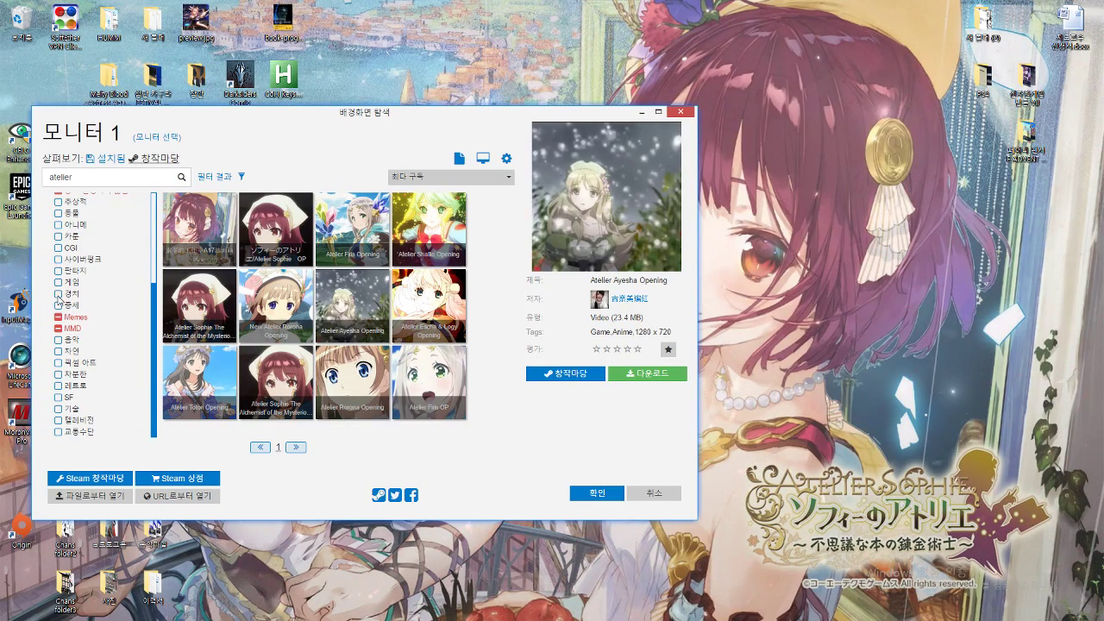
left_click(58, 283)
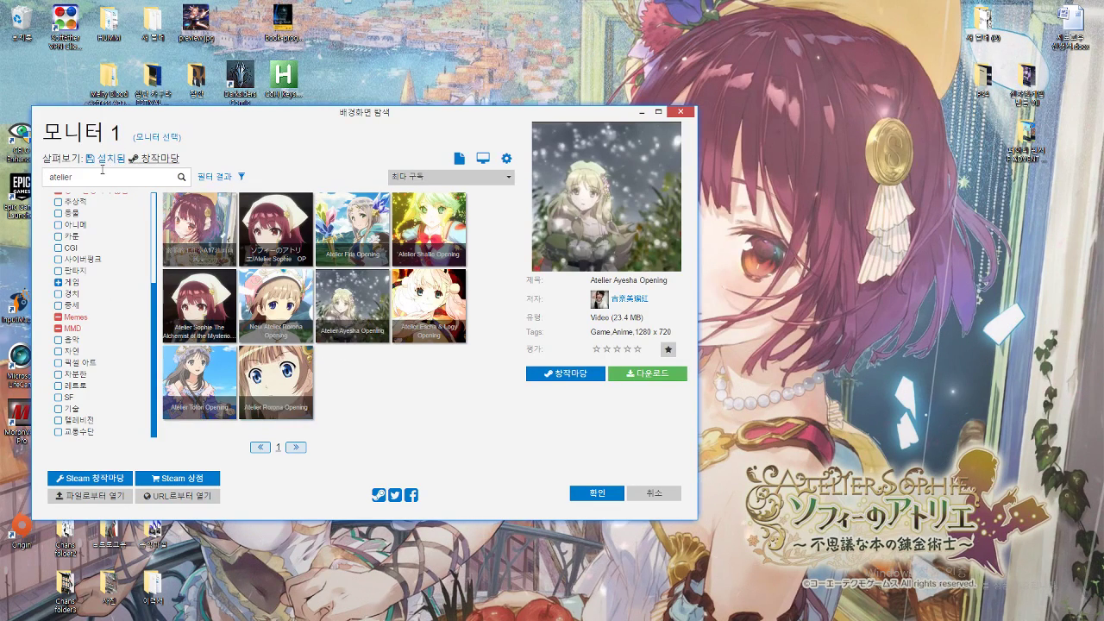
key("BackSpace")
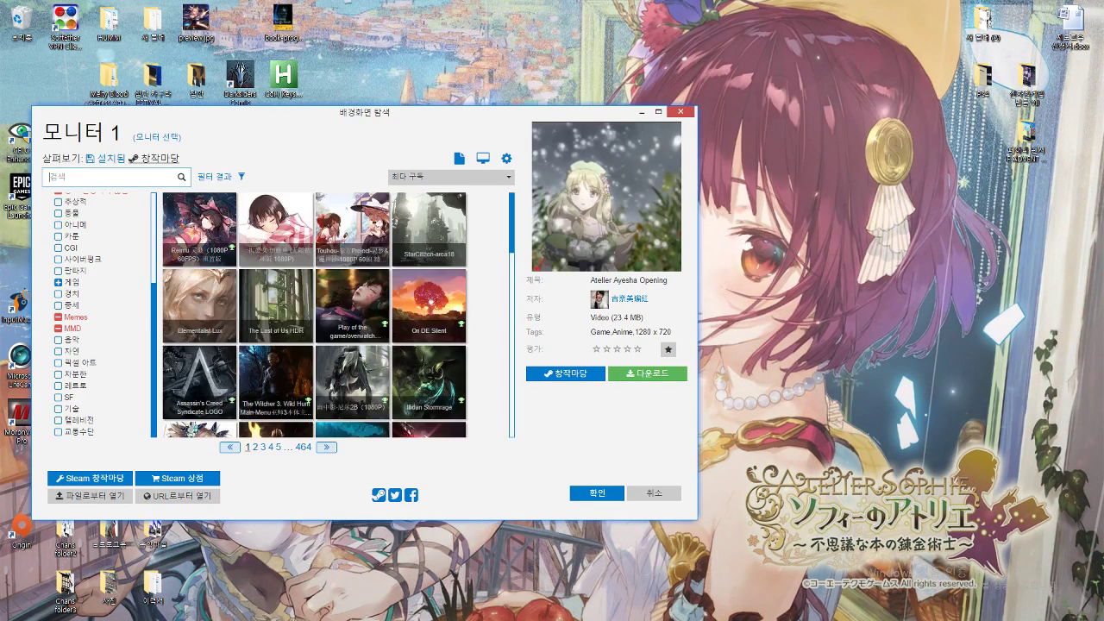
- Download the Reimu 灵梦 (1080P 60FPS) video wallpaper and preview the neighbouring Touhou-东方Project 1080P wallpaper
left_click(199, 248)
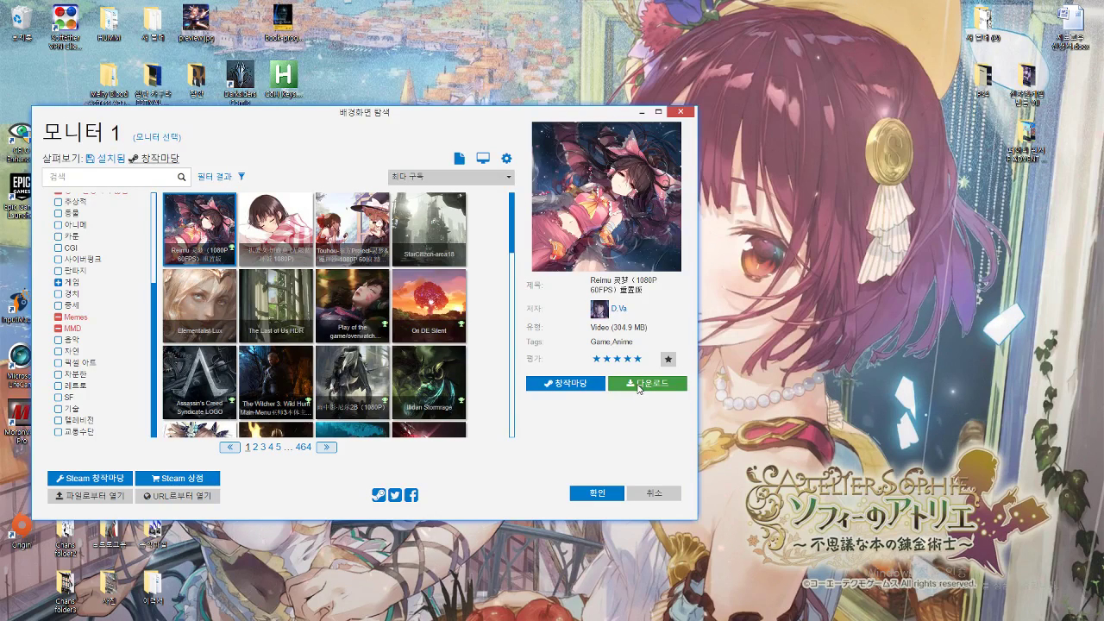
left_click(639, 386)
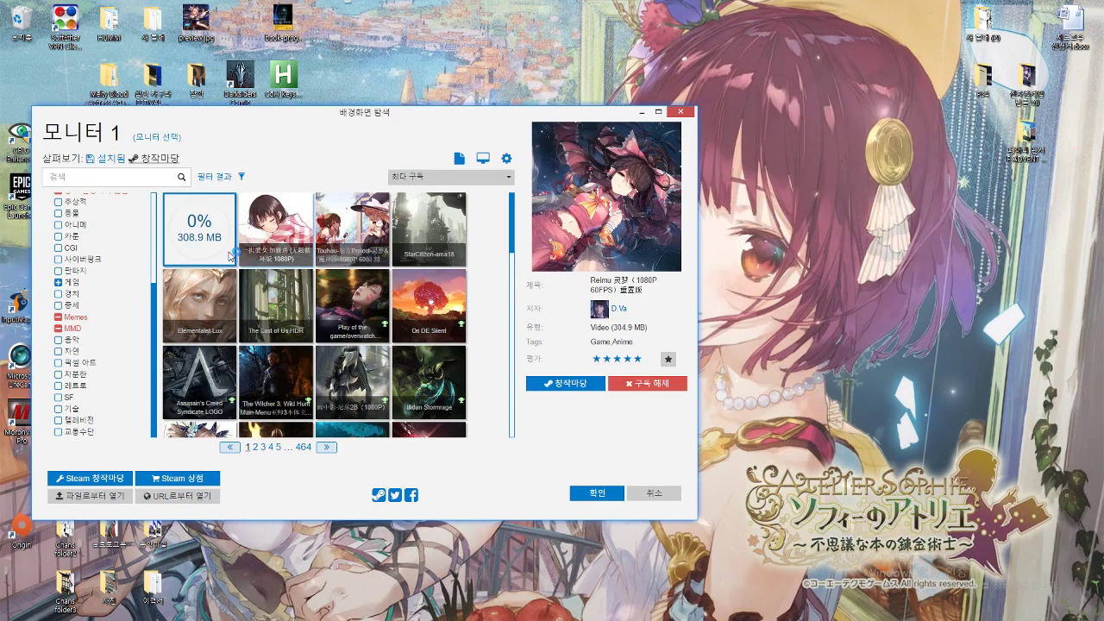
left_click(377, 240)
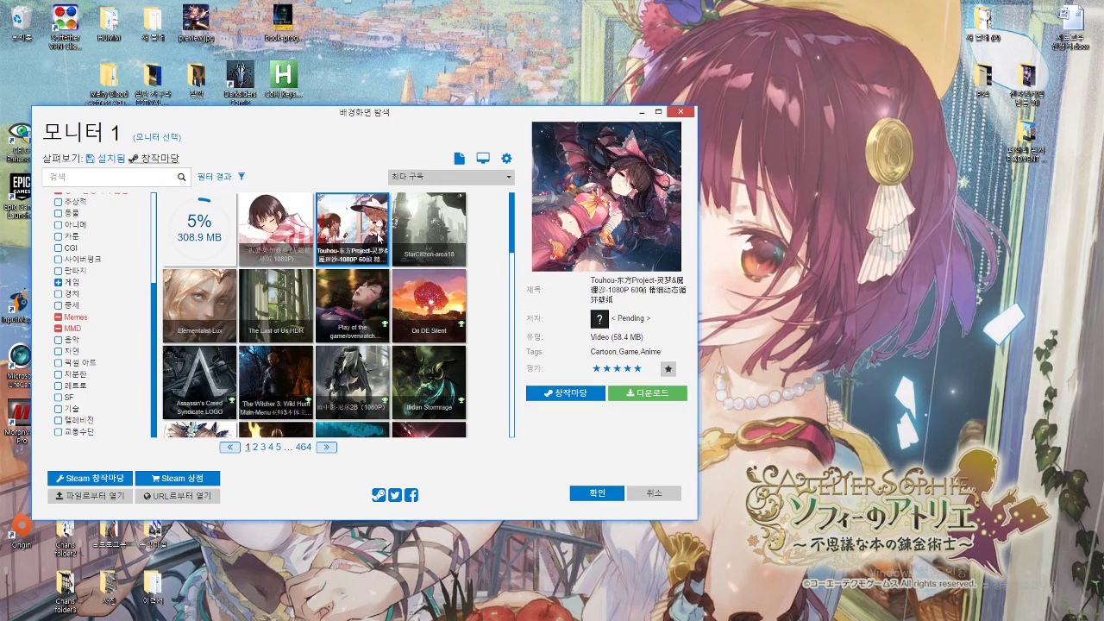
- Look through the first page of most subscribed game wallpapers and continue to page 2
scroll(336, 393, "down", 3)
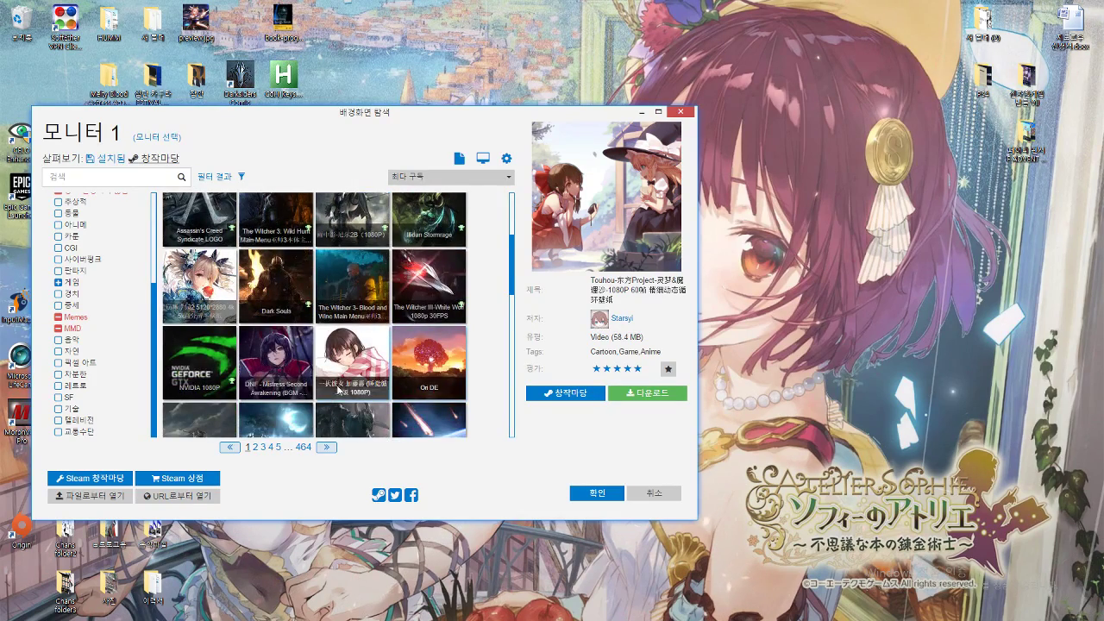
scroll(336, 393, "down", 1)
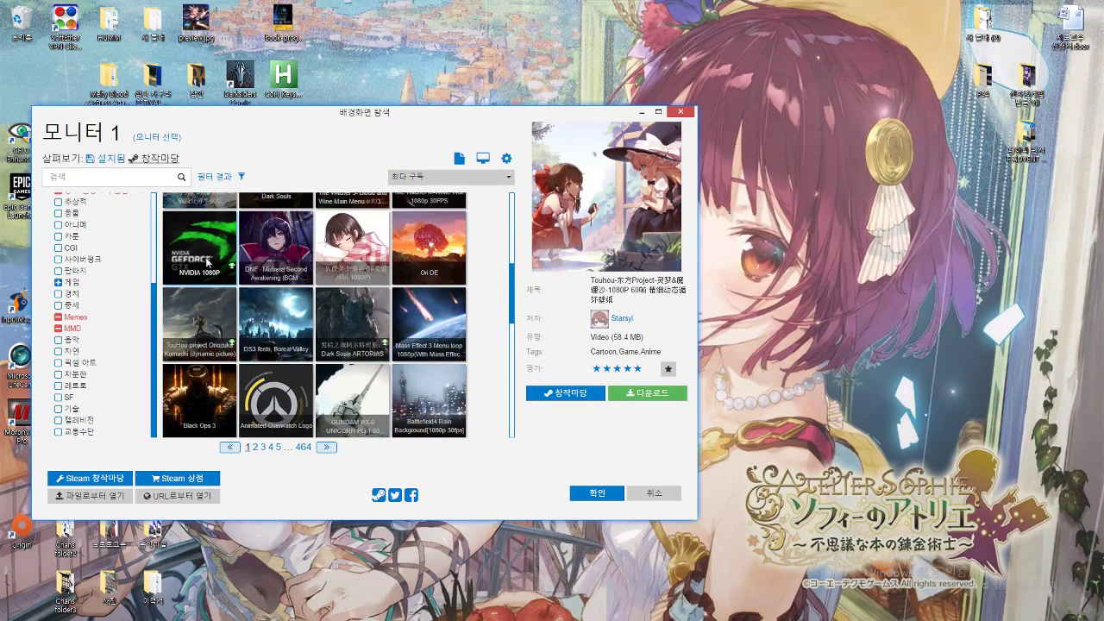
scroll(207, 259, "down", 1)
scroll(385, 326, "down", 1)
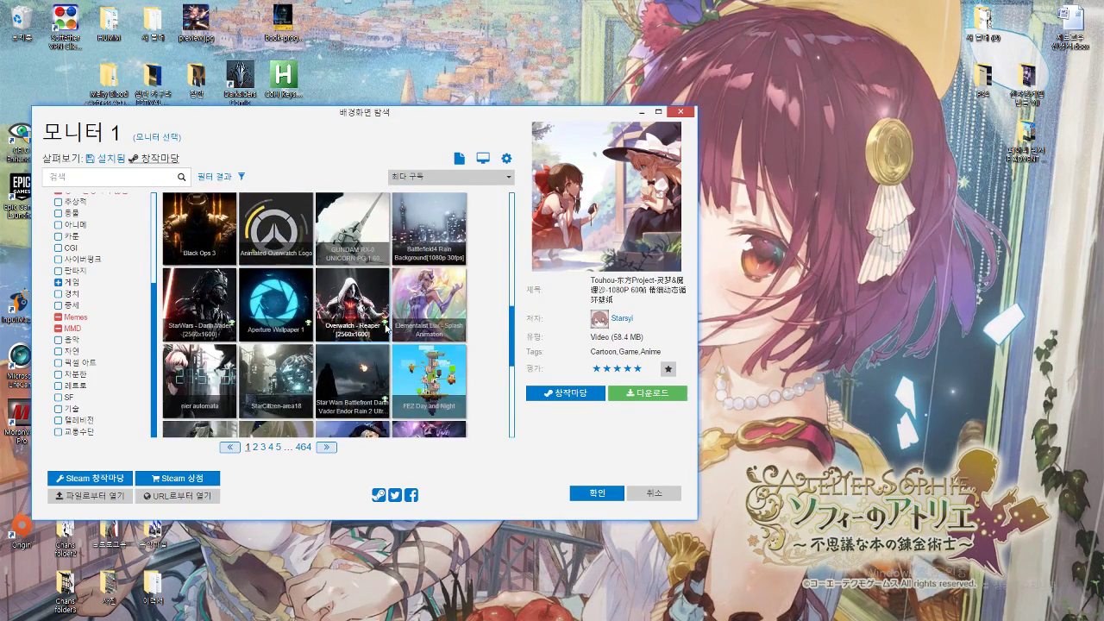
scroll(385, 326, "down", 4)
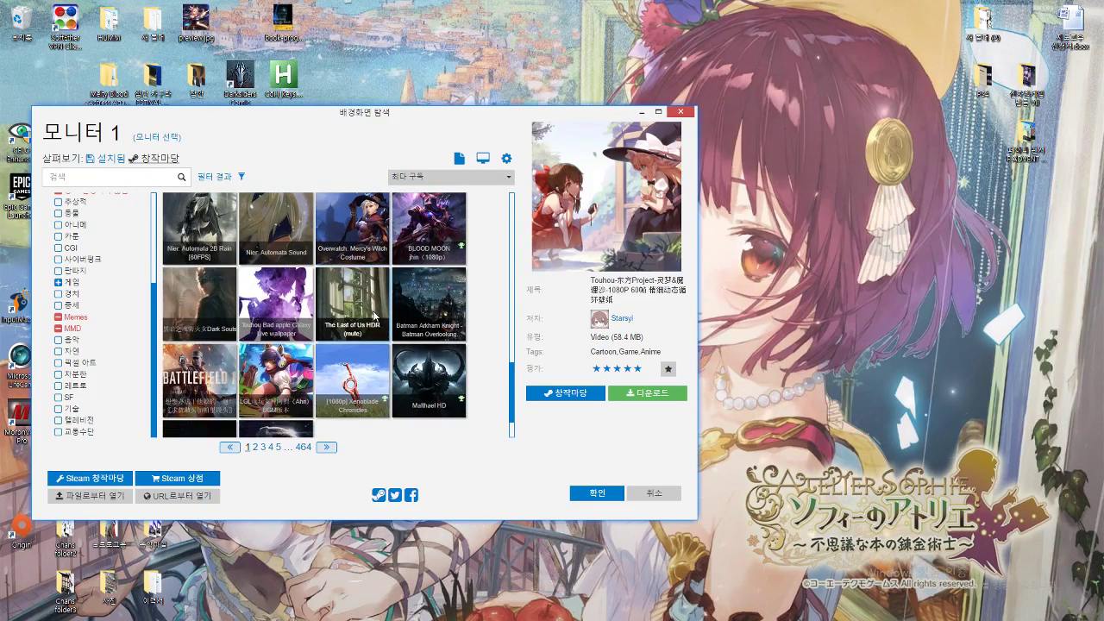
scroll(378, 316, "down", 1)
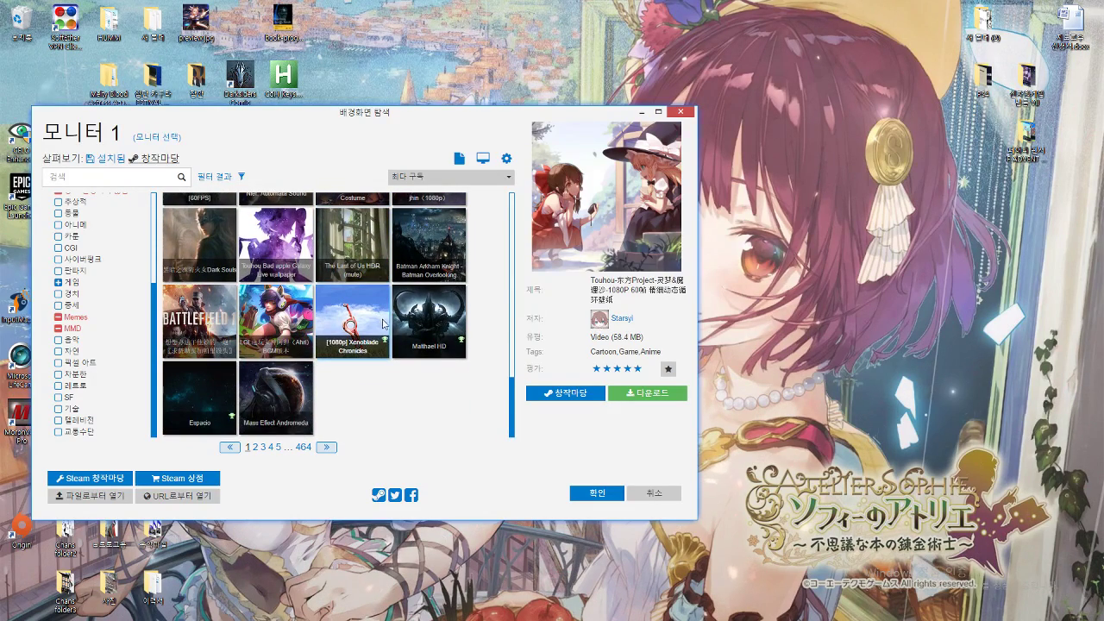
left_click(327, 447)
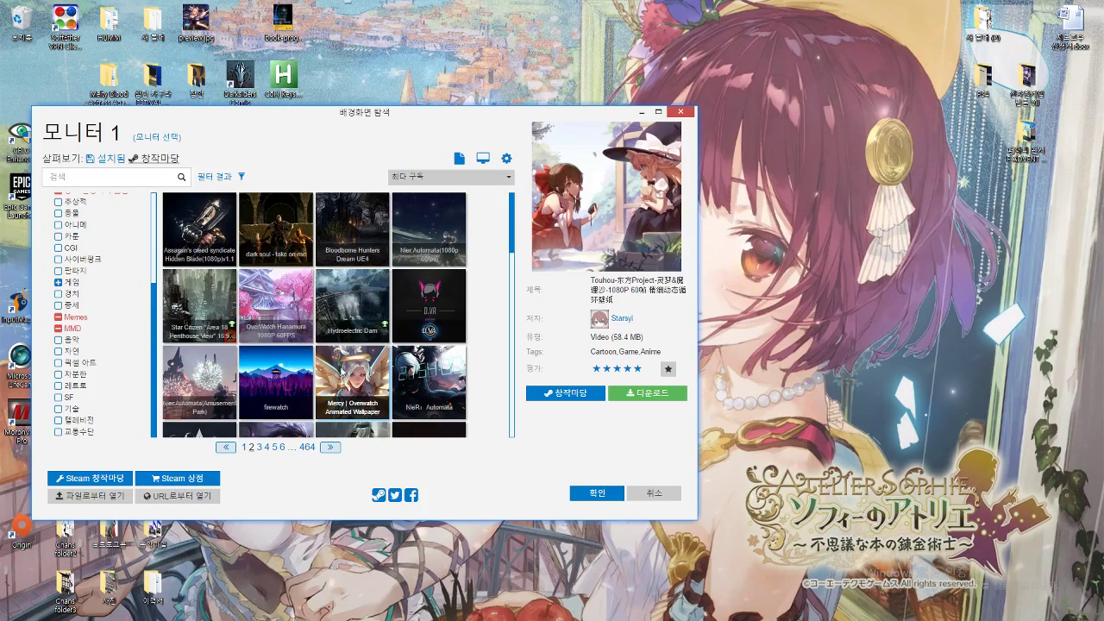
- Examine the game wallpapers on page 2, preview NieR: Automata GOLD 1920x1080 Ver.01.1, and continue to page 3
scroll(297, 302, "down", 6)
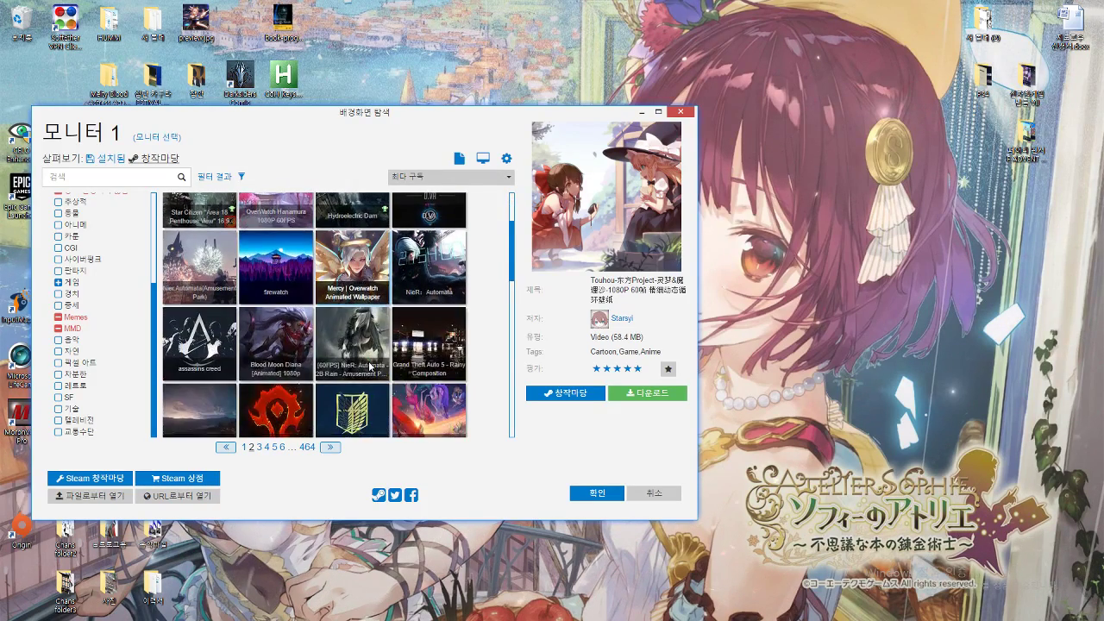
scroll(380, 359, "down", 3)
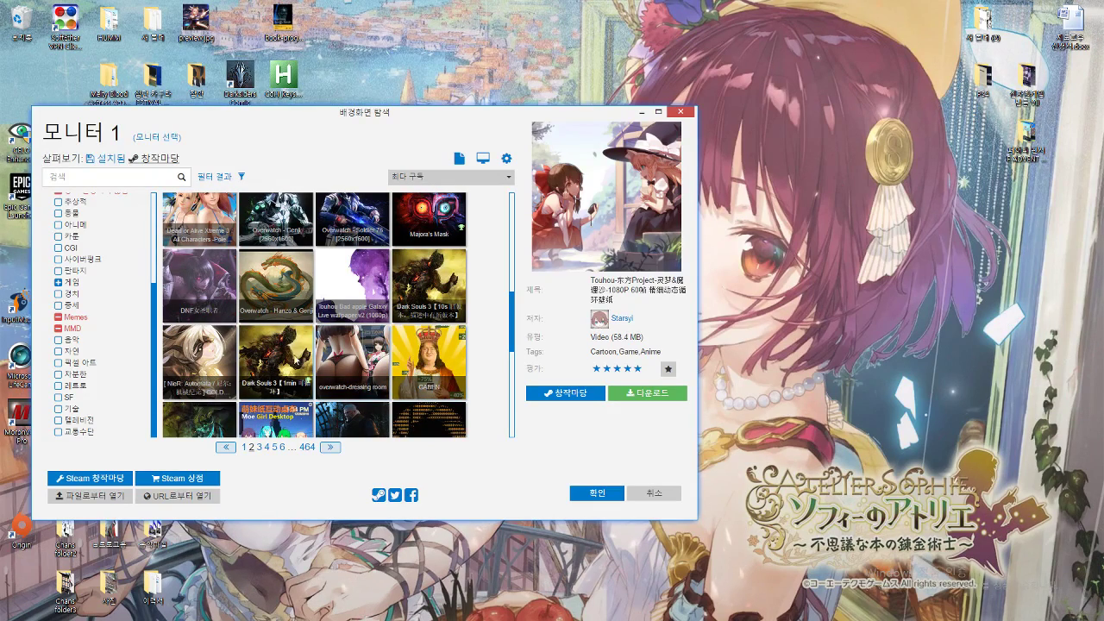
left_click(208, 366)
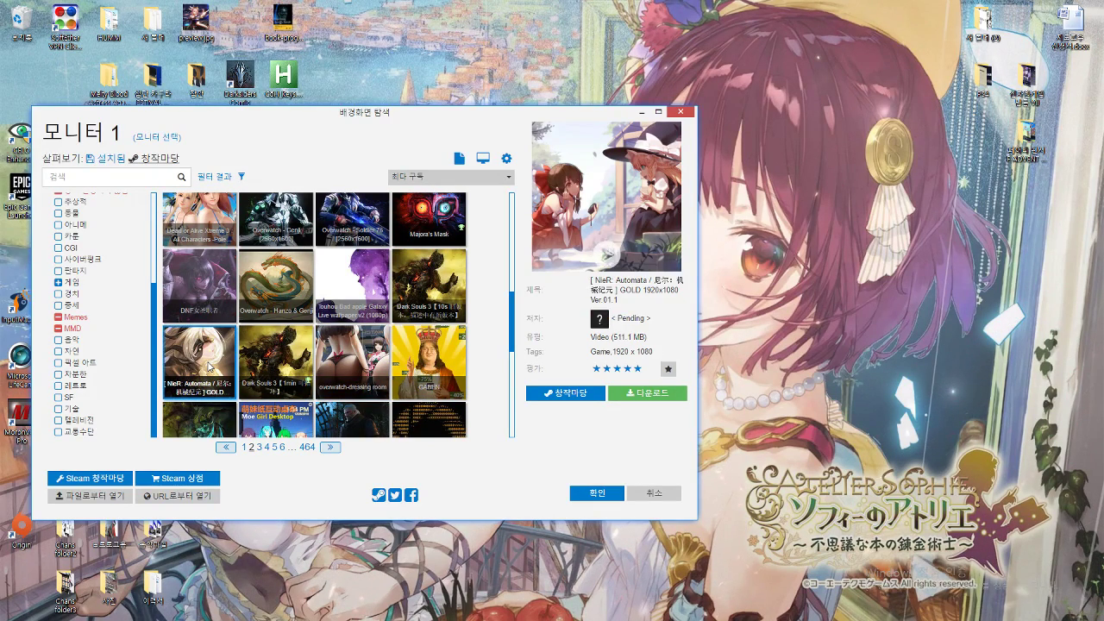
scroll(208, 365, "down", 3)
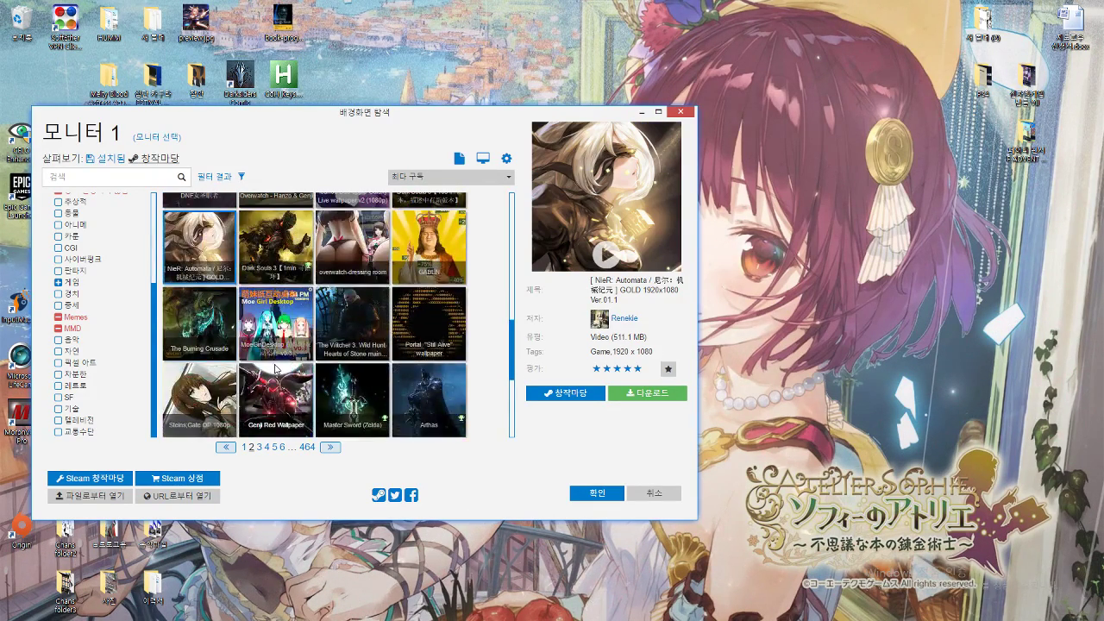
scroll(290, 317, "down", 4)
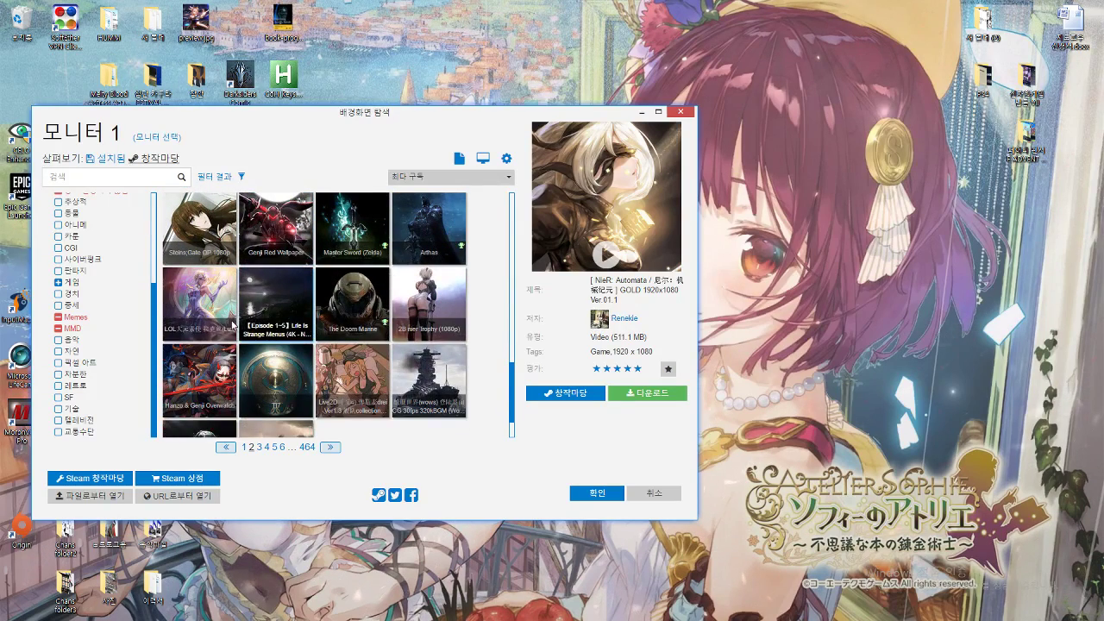
scroll(410, 321, "down", 2)
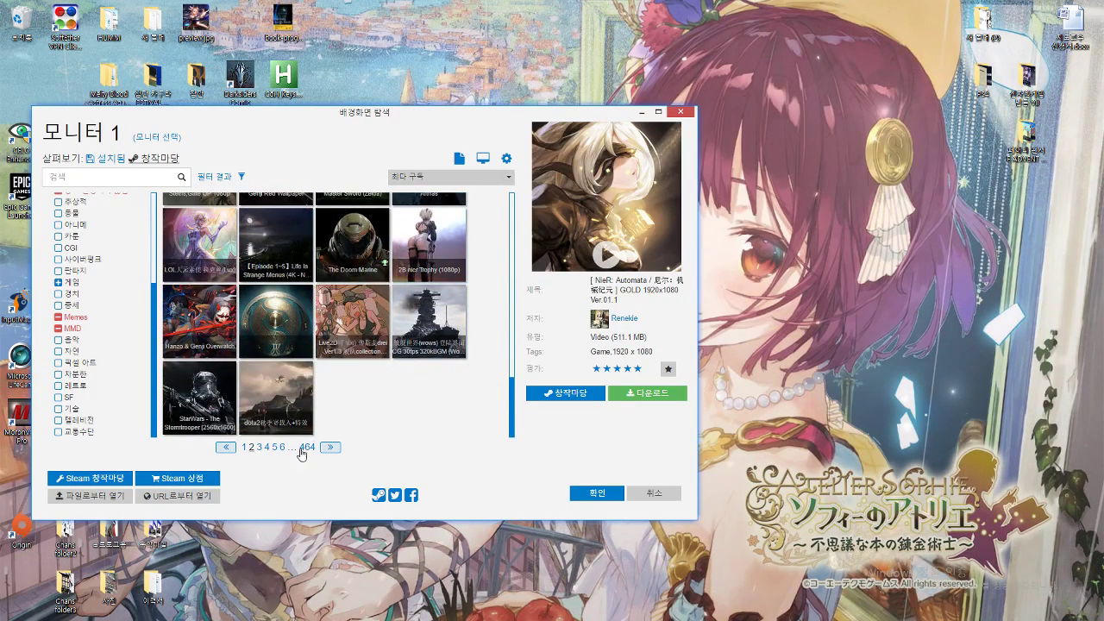
left_click(329, 447)
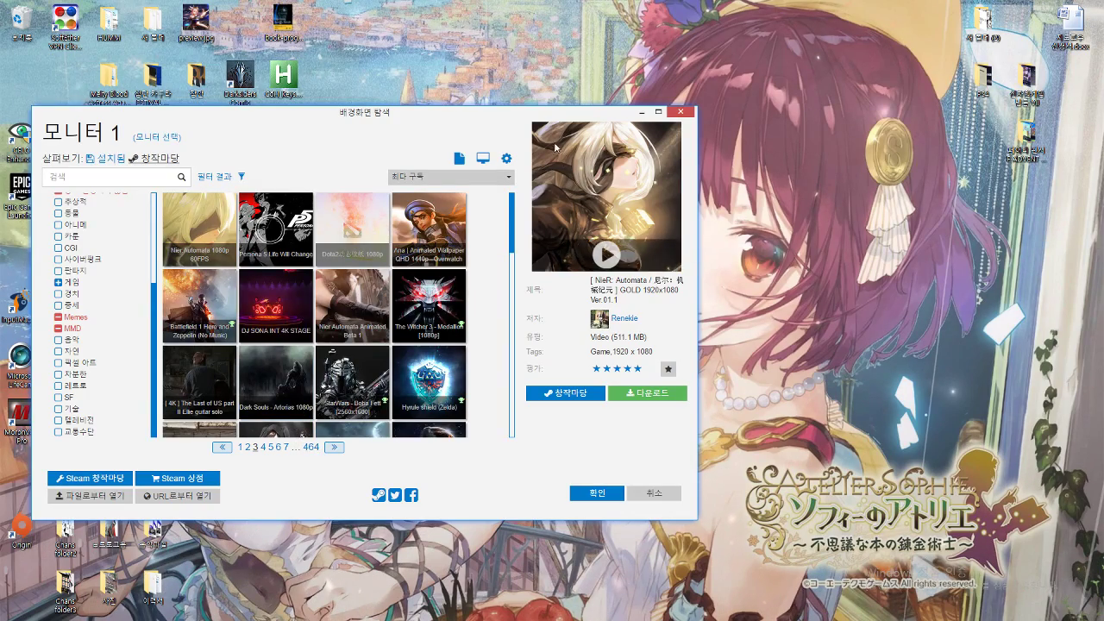
- Reposition the wallpaper browser window and download the 东方Project HAKUREI REIMU 1080p 30fps wallpaper from page 3
left_click_drag(555, 121, 746, 165)
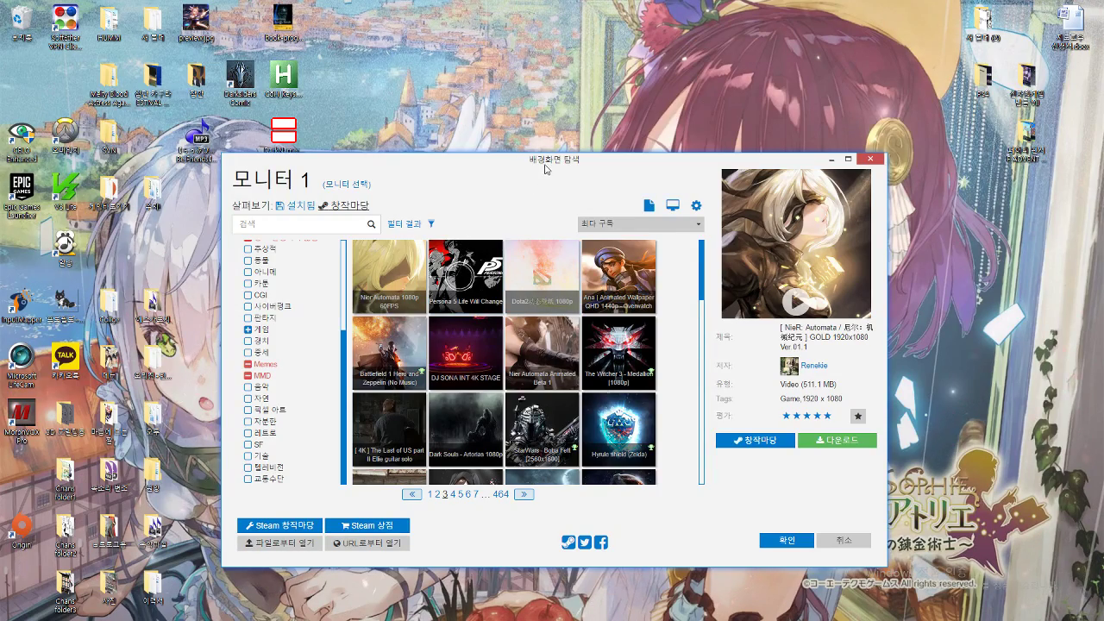
left_click_drag(545, 169, 390, 103)
scroll(402, 363, "down", 5)
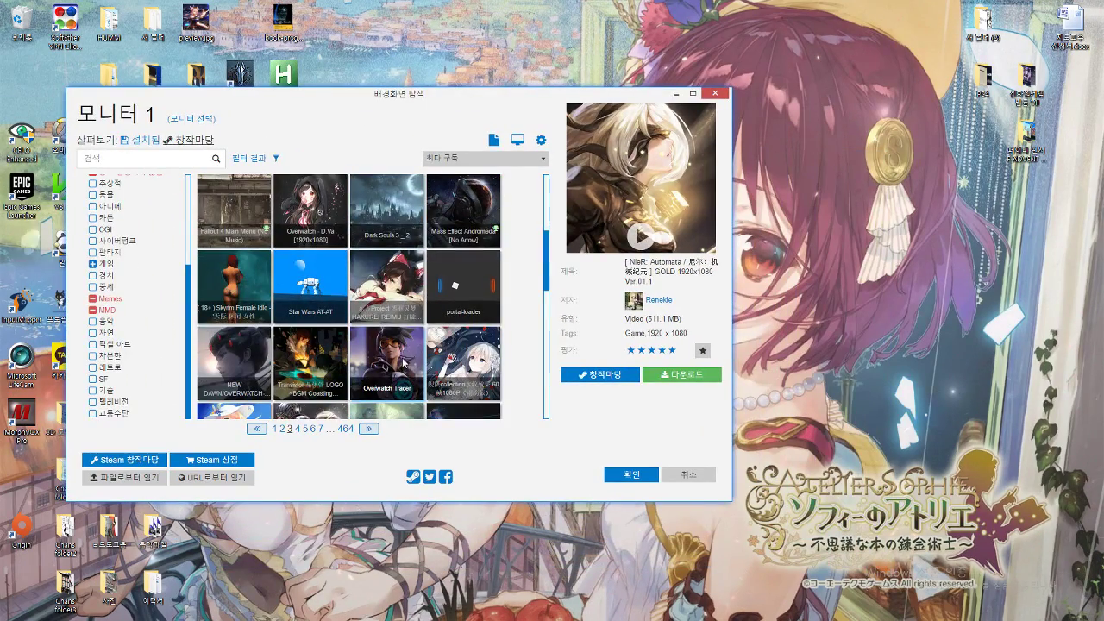
left_click(387, 298)
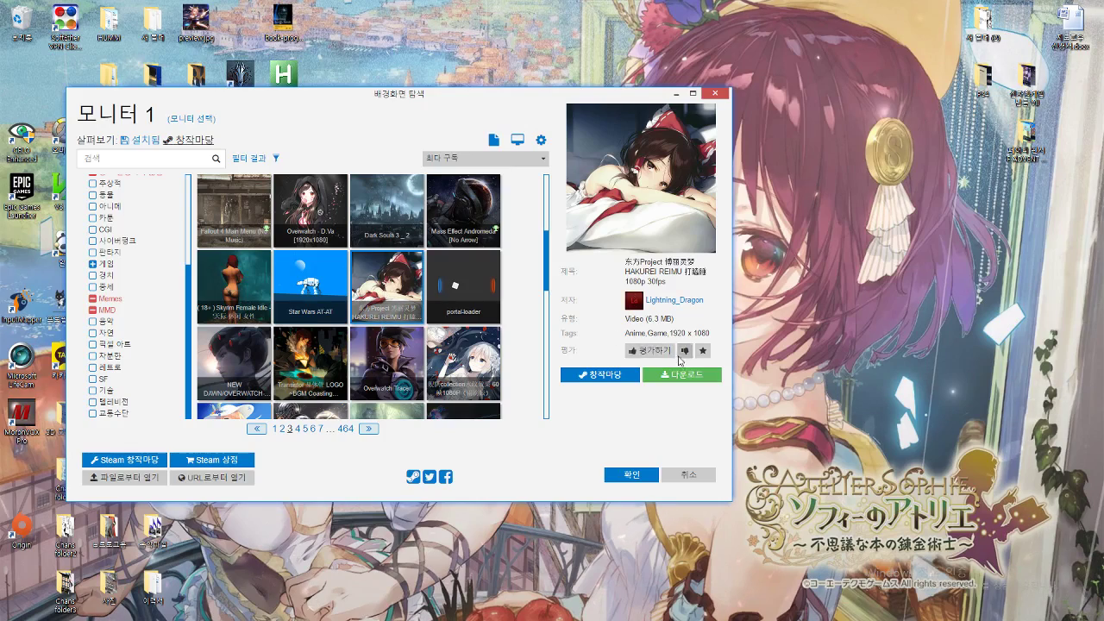
left_click(677, 373)
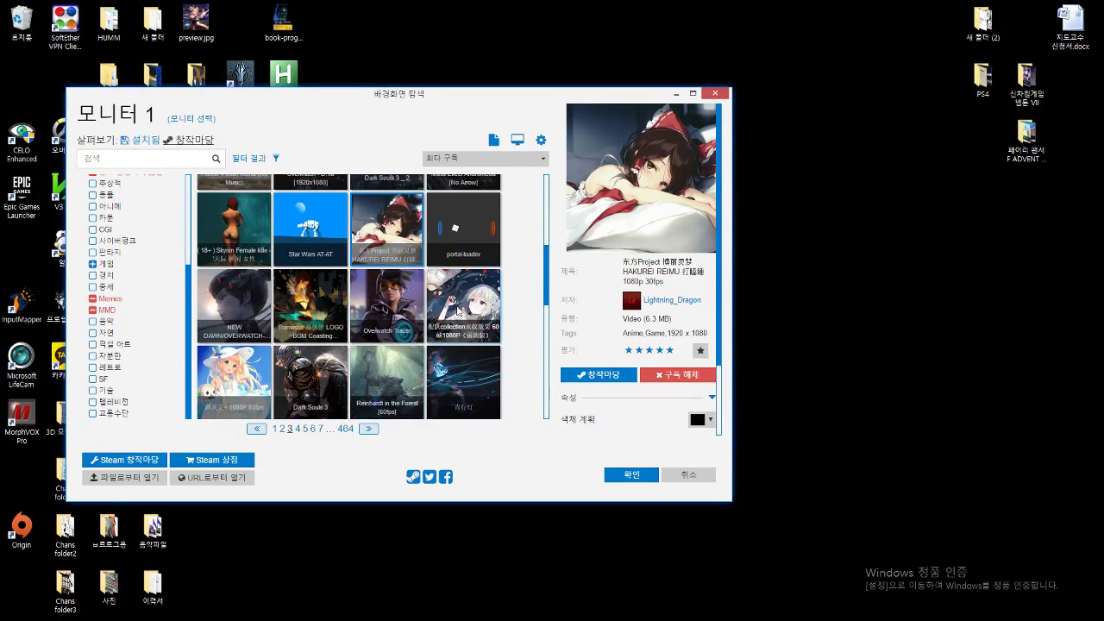
- Preview the 1080P 60fps wallpaper of the girl in a white hat, and move the browser window aside to view the Reimu desktop
left_click(466, 308)
left_click(207, 369)
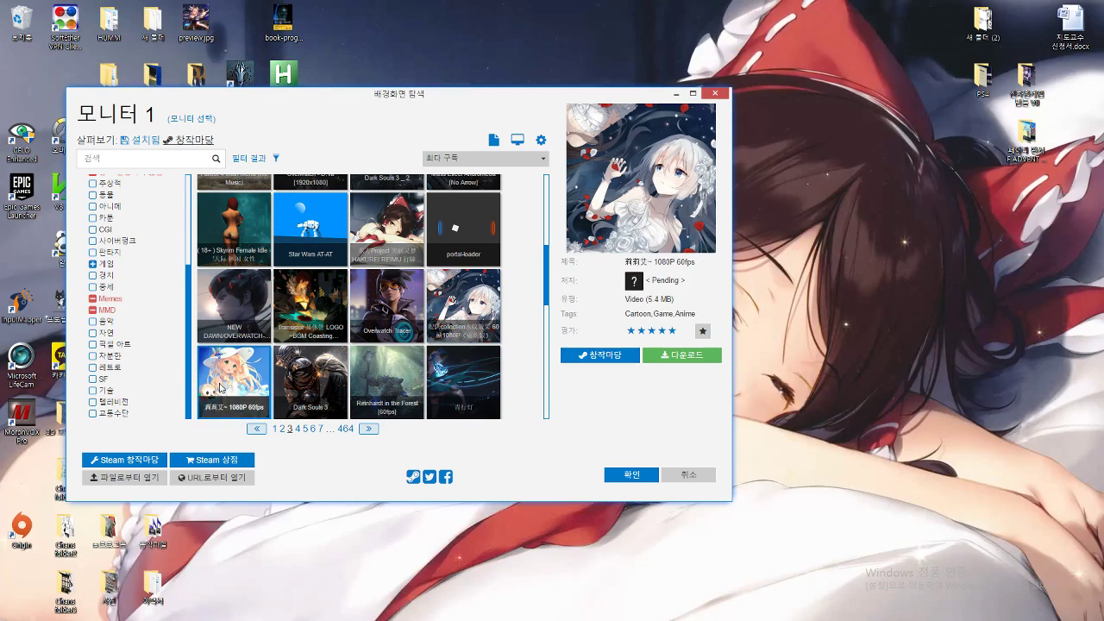
left_click_drag(450, 102, 0, 129)
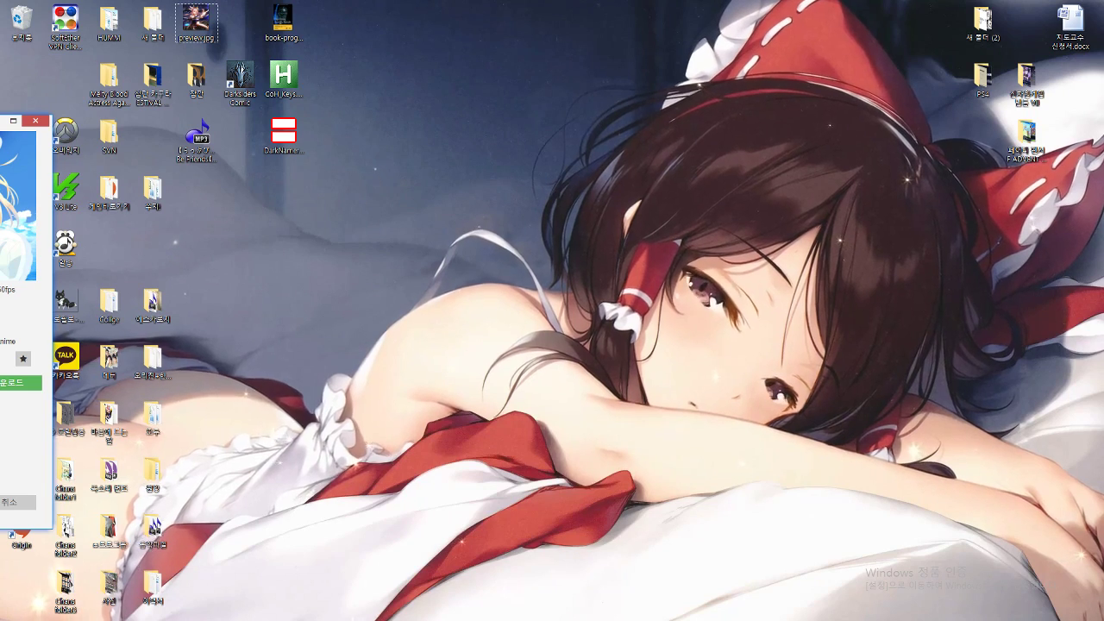
- Browse further down page 3 and preview the DNF wallpaper with bgm and the Reaper Overwatch Jasi (TEST) wallpaper
scroll(445, 325, "down", 3)
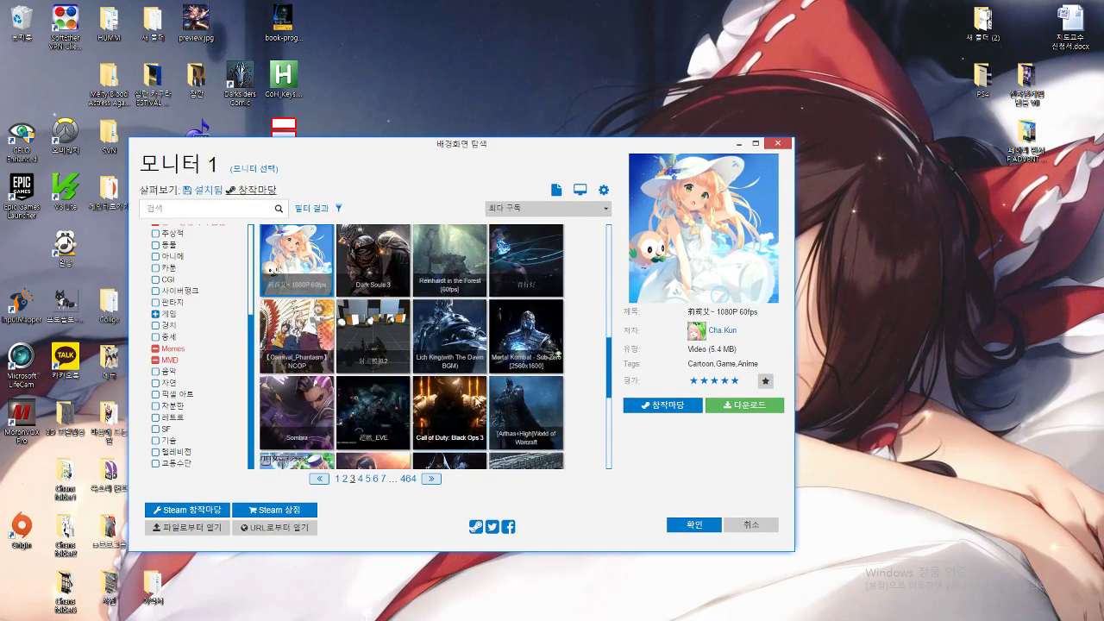
scroll(498, 446, "down", 3)
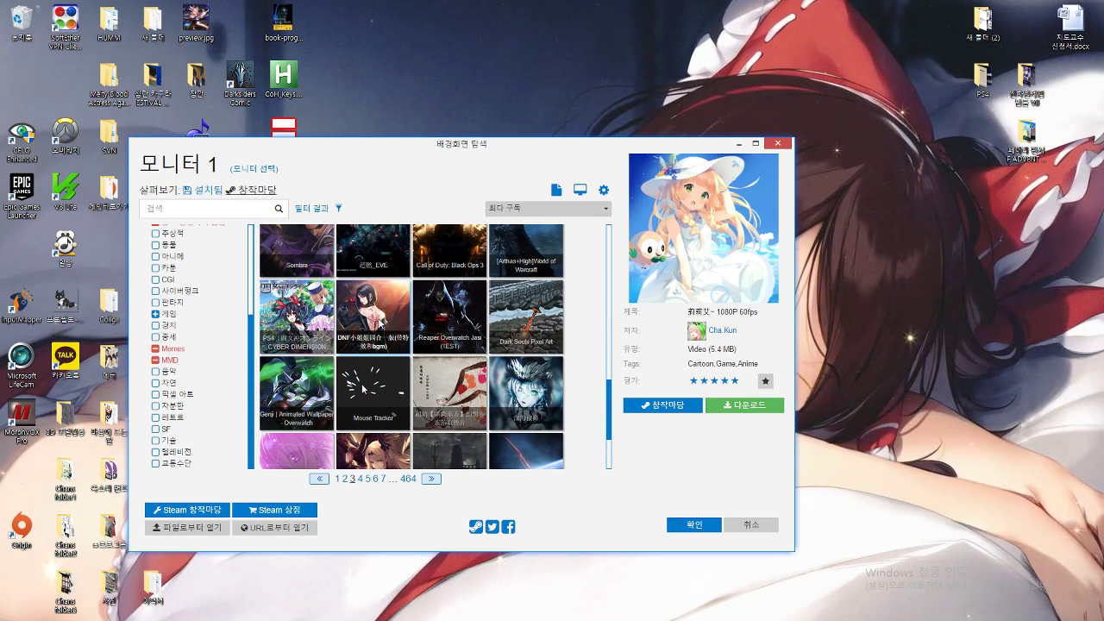
left_click(372, 316)
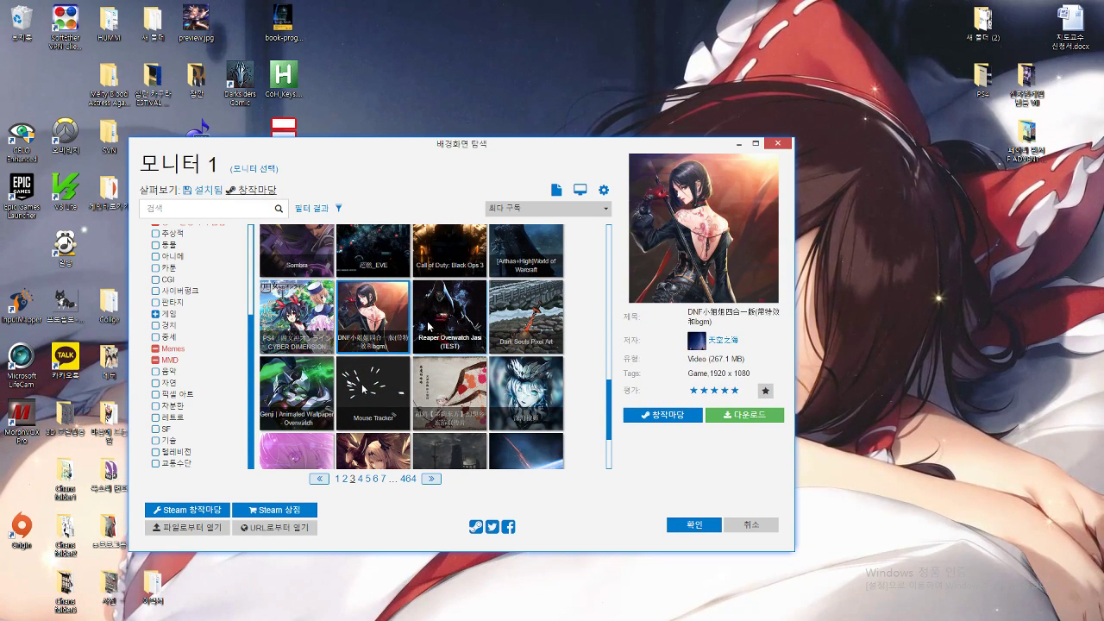
left_click(454, 326)
scroll(448, 345, "down", 2)
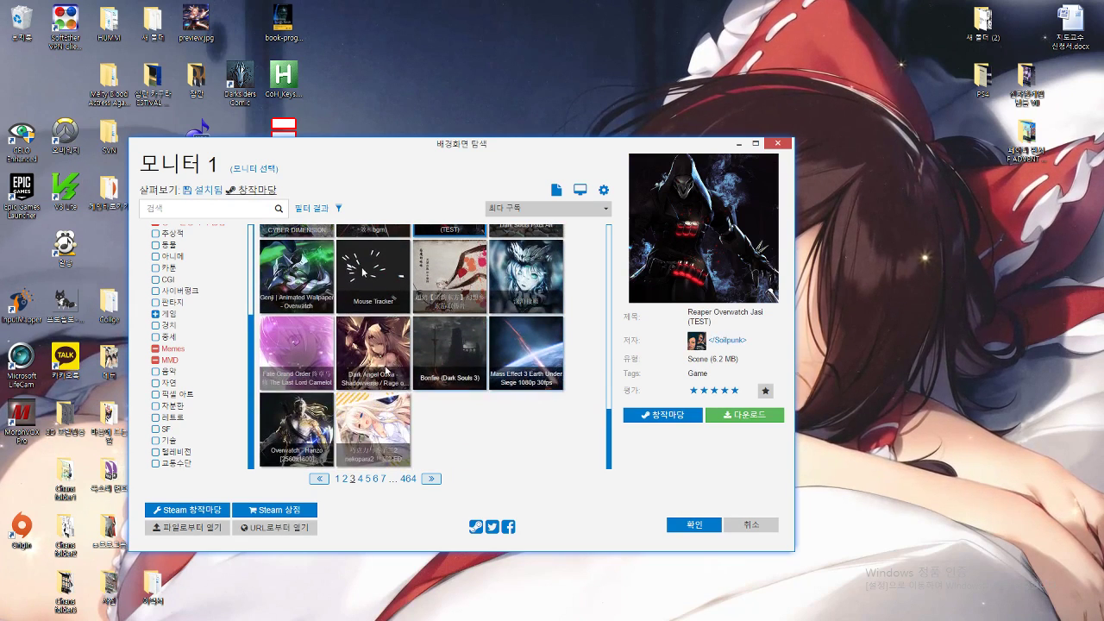
- Download the Dark Angel Olivia - Shadowverse / Rage of Bahamut scene wallpaper
left_click(388, 362)
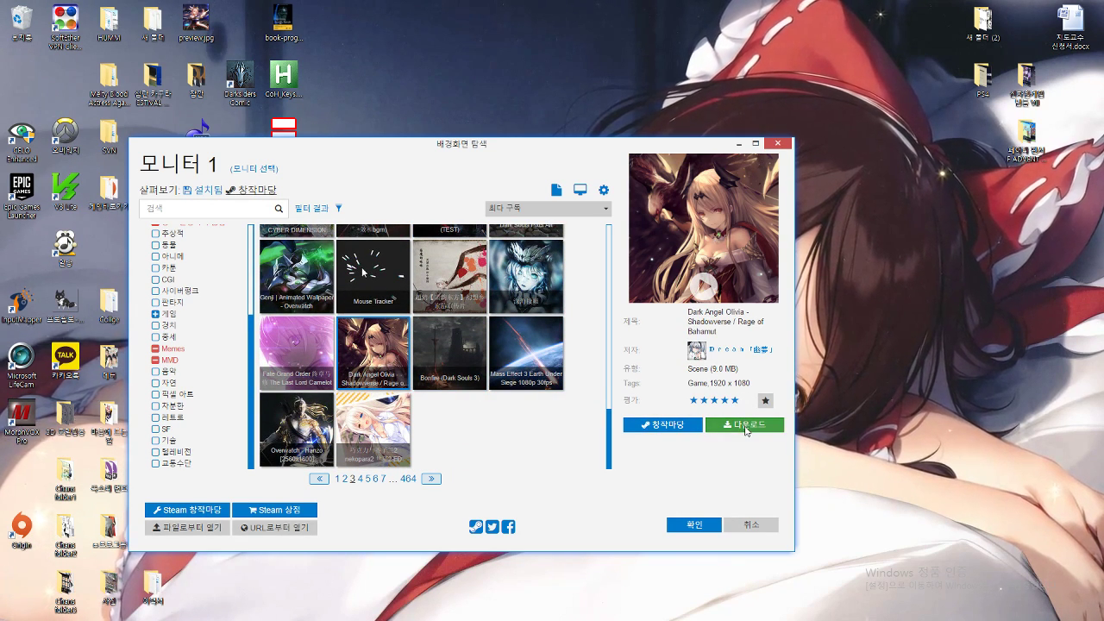
left_click(746, 425)
- Select the nekopara2 ED video wallpaper, bring the browser window back into view, and download the wallpaper
left_click(388, 427)
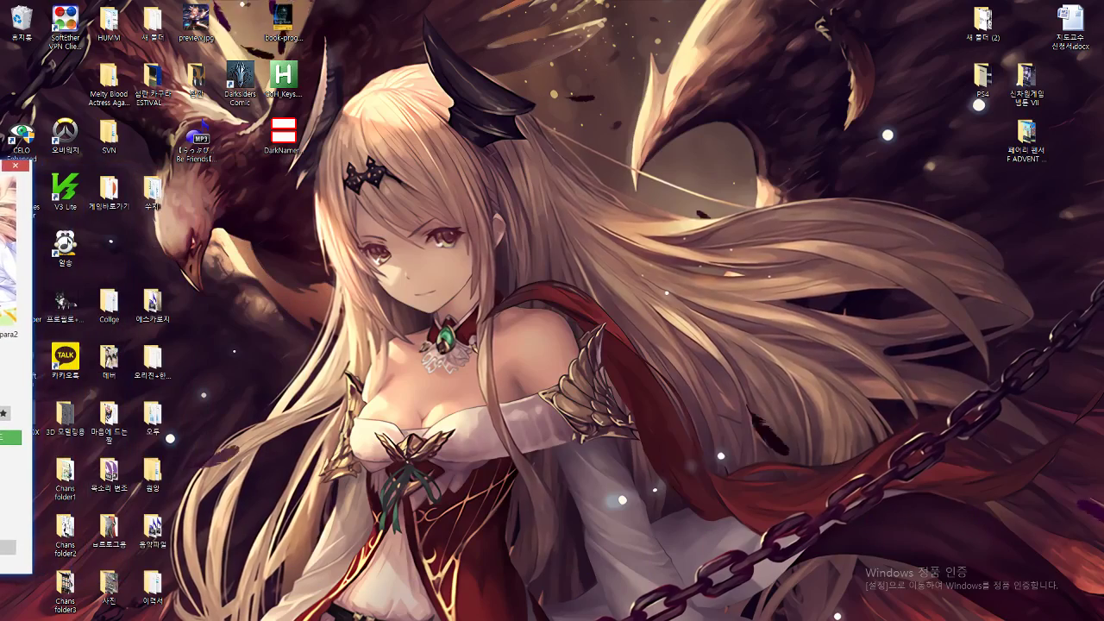
left_click_drag(2, 164, 438, 103)
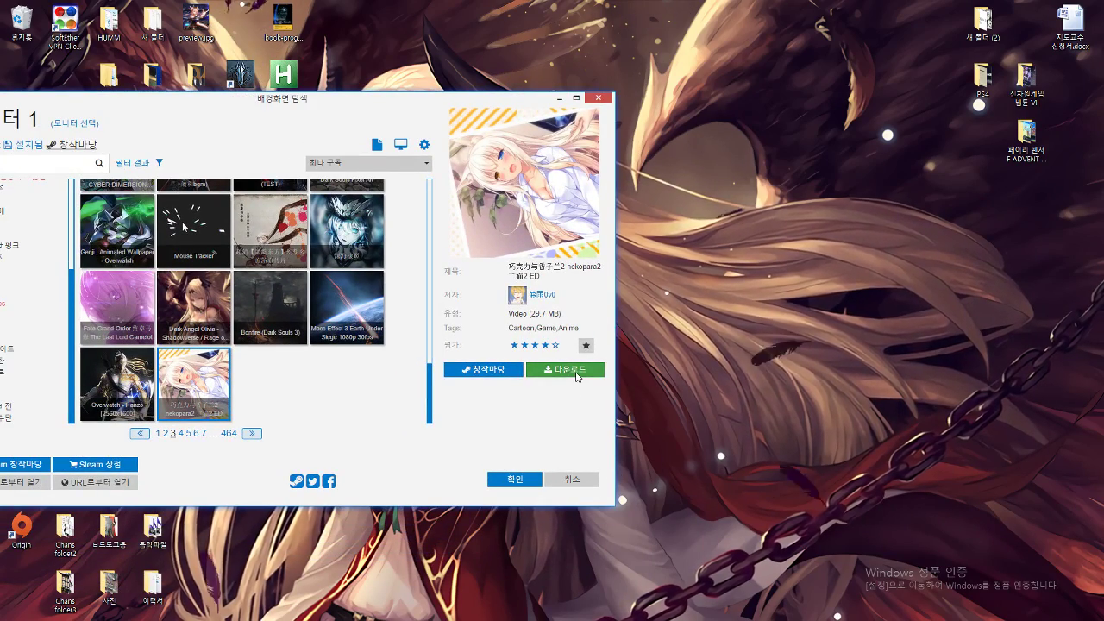
left_click(575, 372)
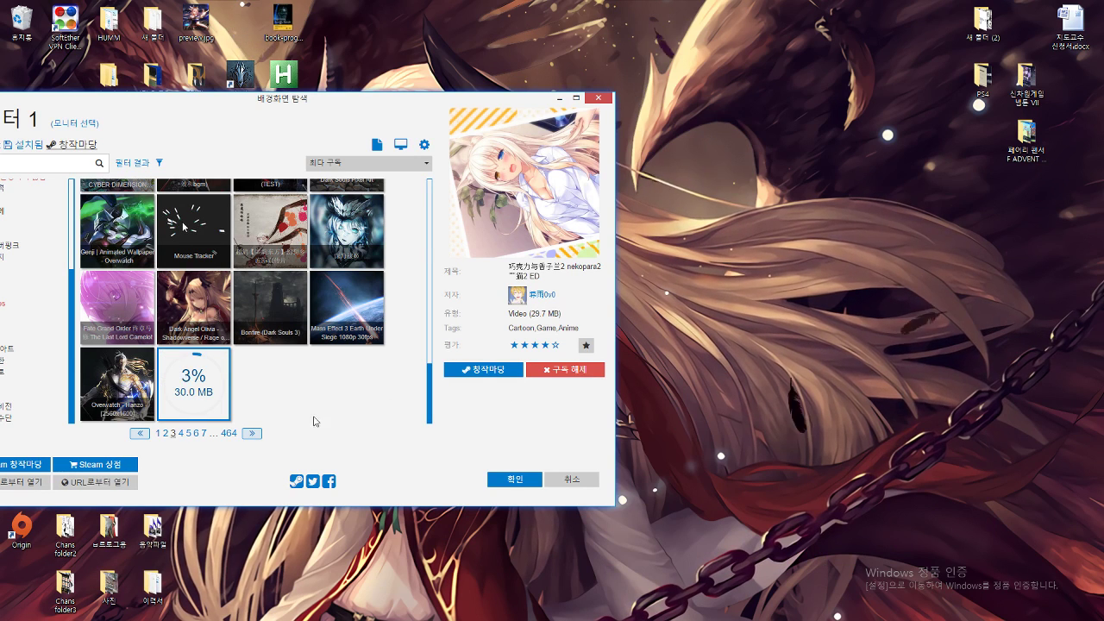
- Preview the Fate Grand Order The Last Lord Camelot wallpaper, moving the browser window out of view and back
left_click(117, 305)
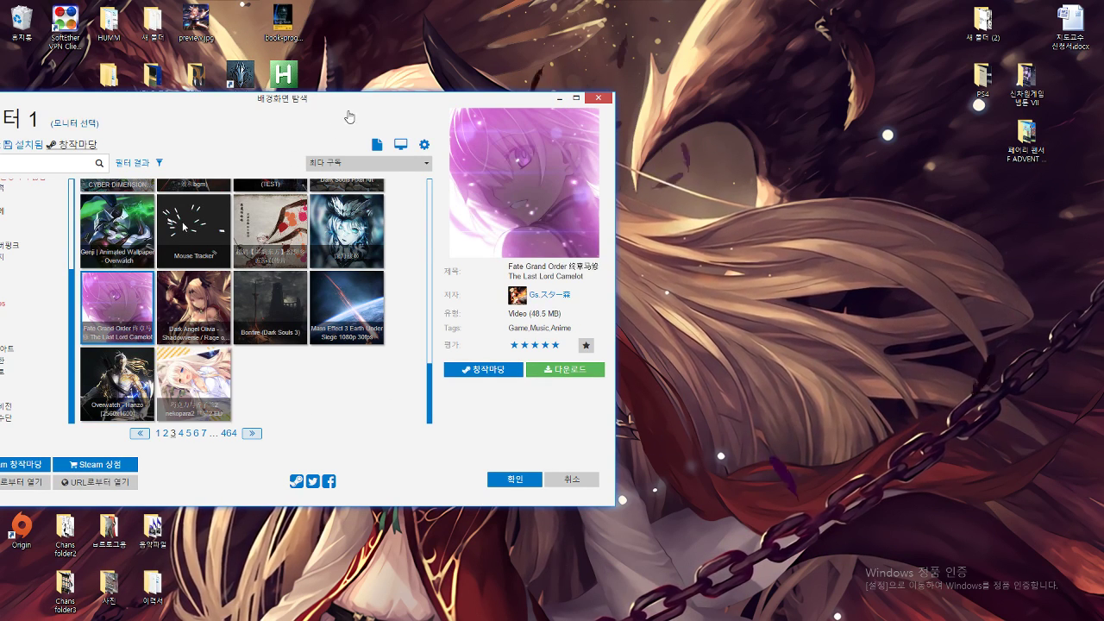
left_click_drag(357, 104, 2, 107)
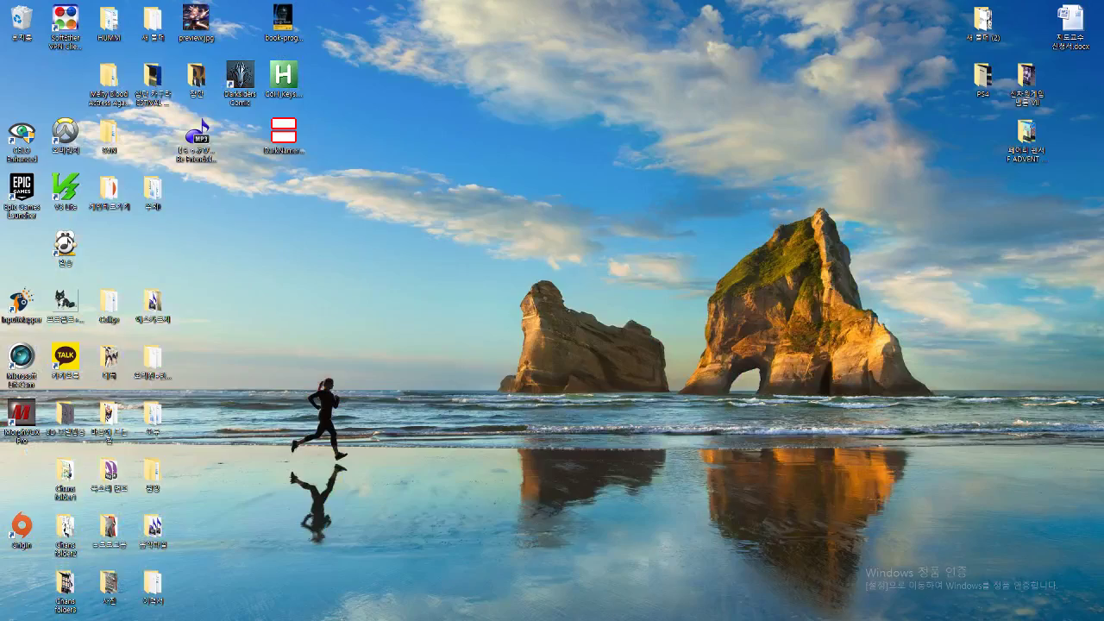
left_click_drag(315, 192, 456, 115)
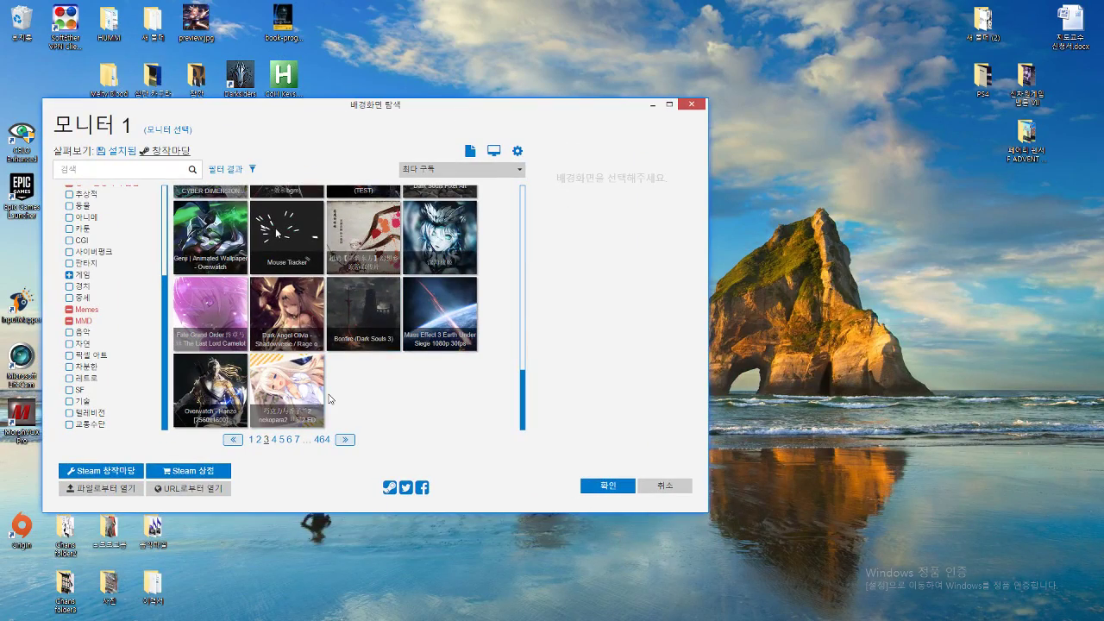
left_click(213, 322)
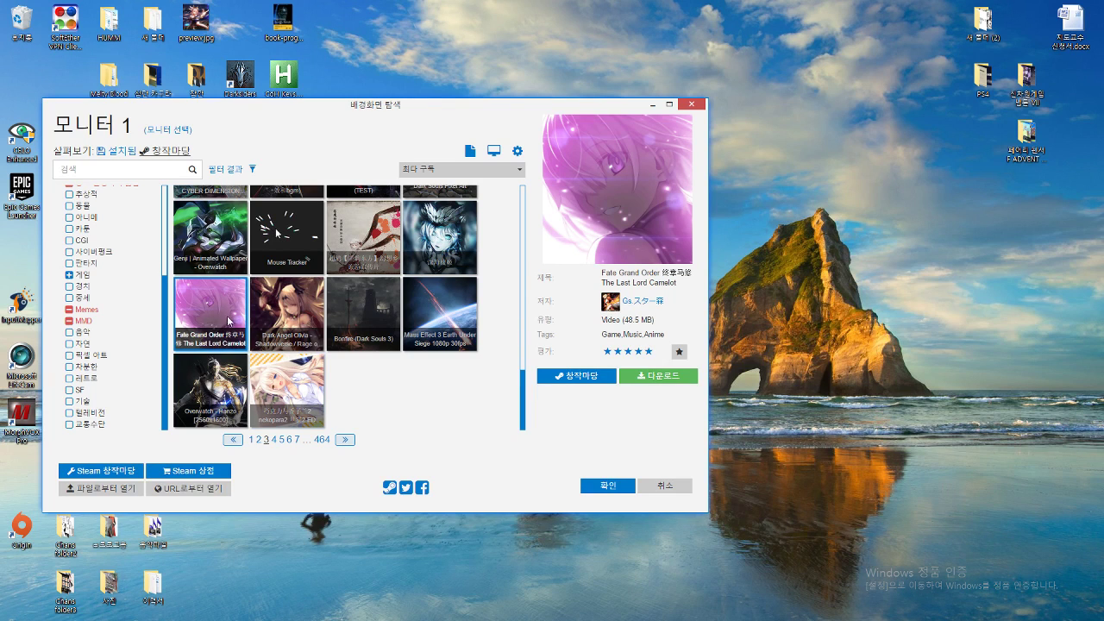
- Download the battlefield4 1080p 30fps (2) video wallpaper from page 4 of the Workshop list, keeping its subscription
left_click(344, 443)
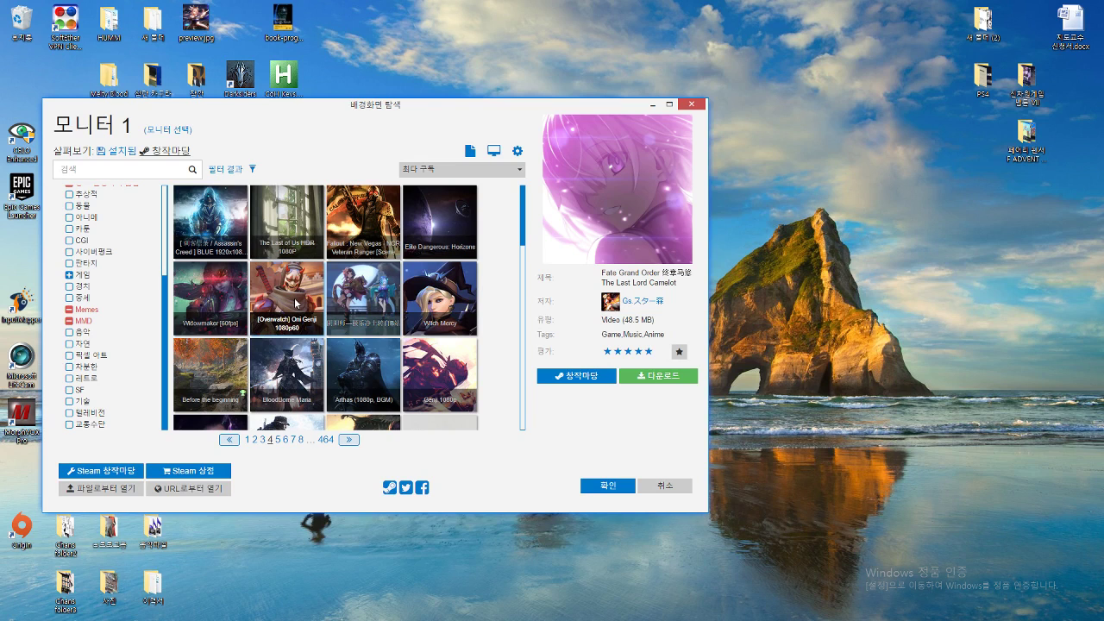
scroll(240, 284, "down", 10)
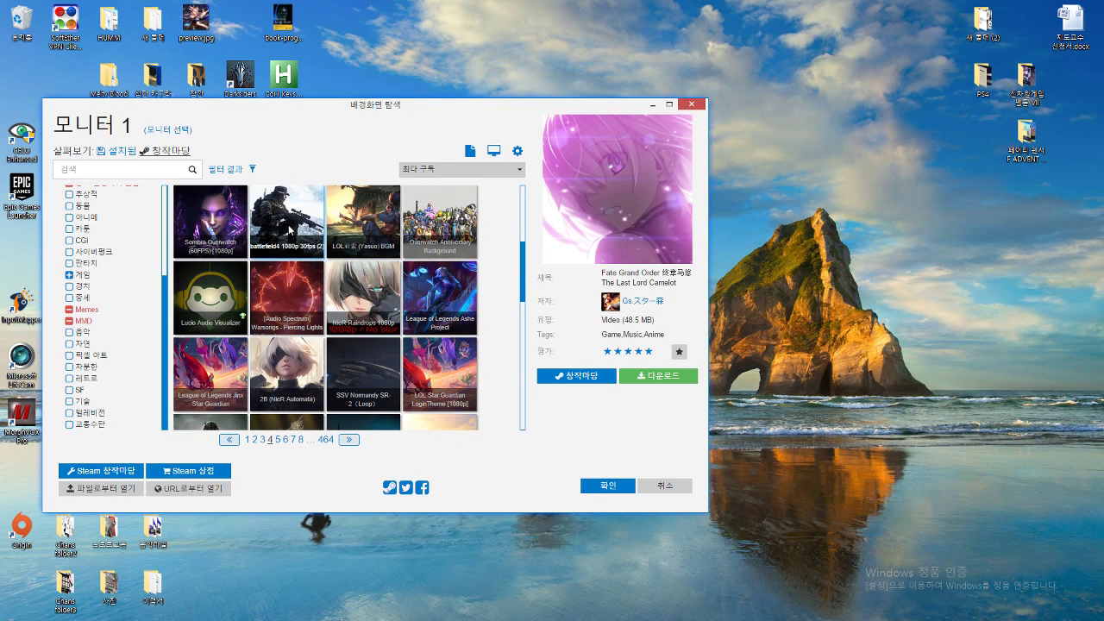
left_click(290, 231)
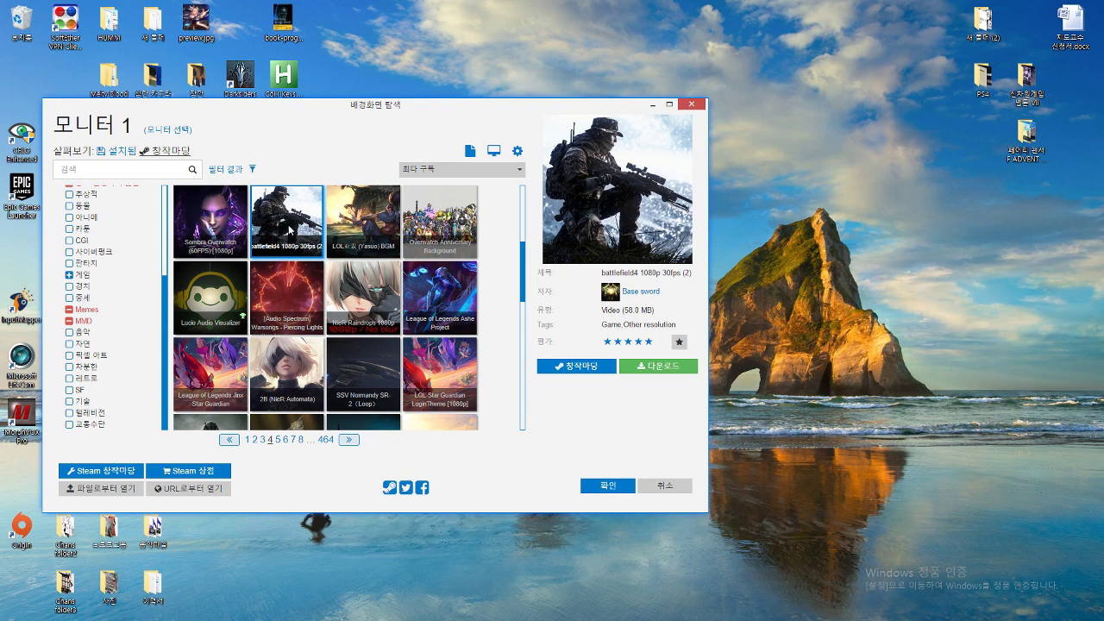
left_click(658, 366)
left_click(660, 369)
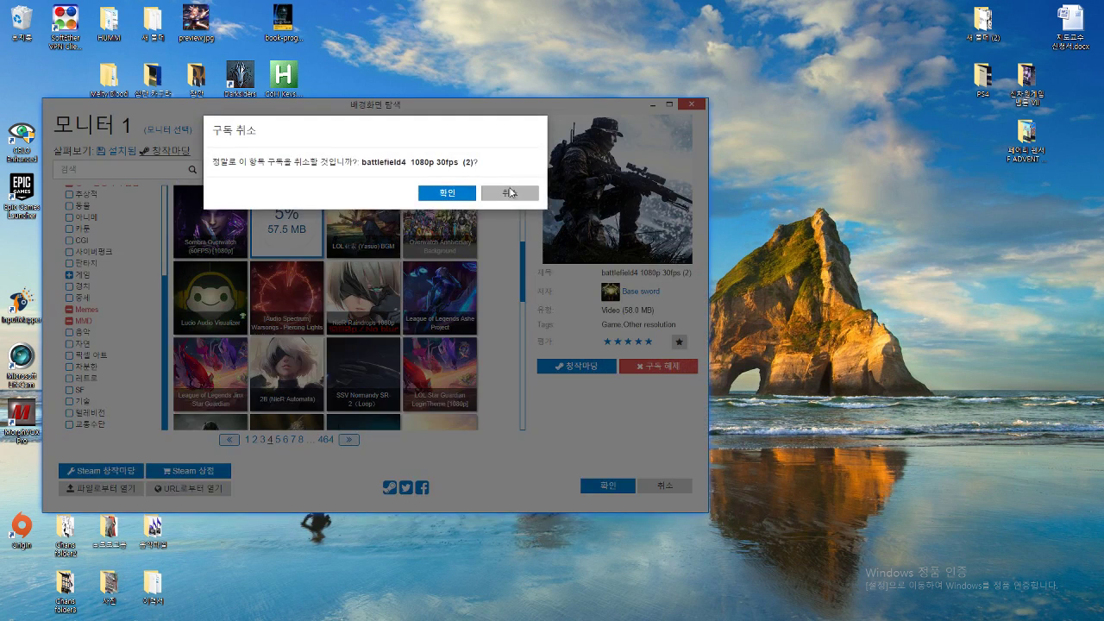
left_click(509, 192)
- Download the 2B (NieR:Automata) scene wallpaper from page 4, keeping its subscription
scroll(402, 318, "down", 1)
left_click(287, 309)
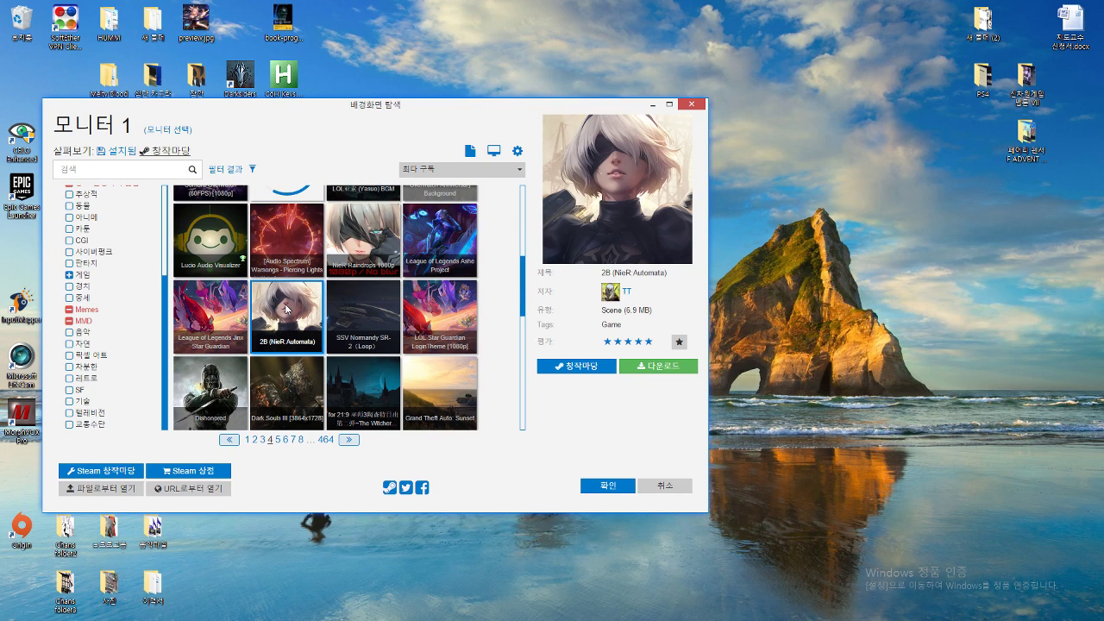
left_click(632, 363)
left_click(632, 363)
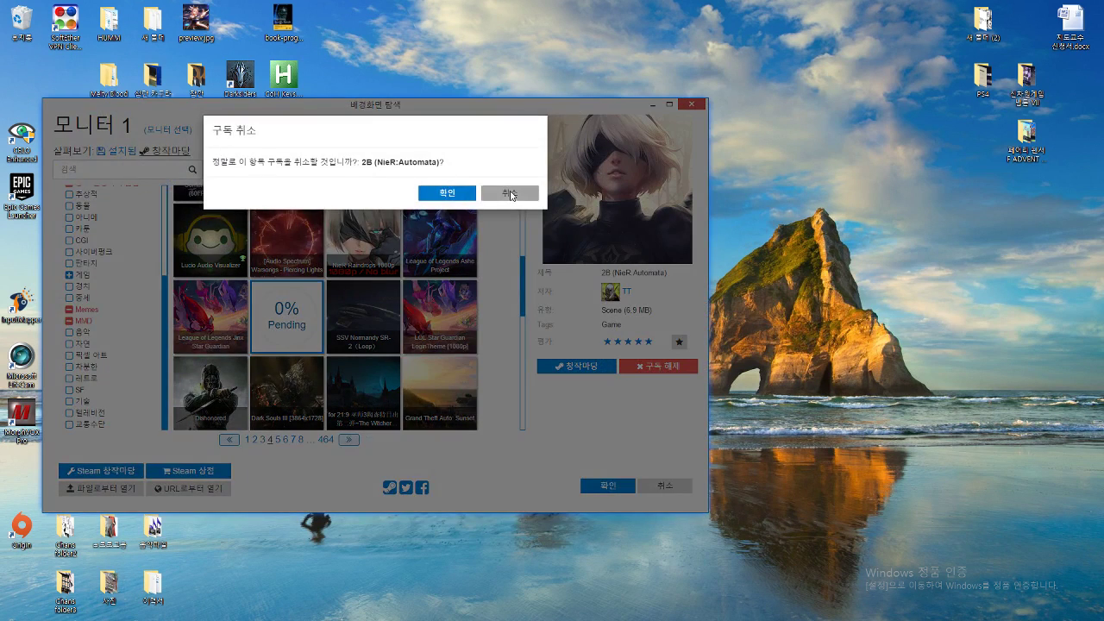
left_click(510, 193)
- Preview the NieR Raindrops 1080p wallpaper, and try the battlefield4 wallpaper on the desktop with the browser window moved aside
left_click(371, 251)
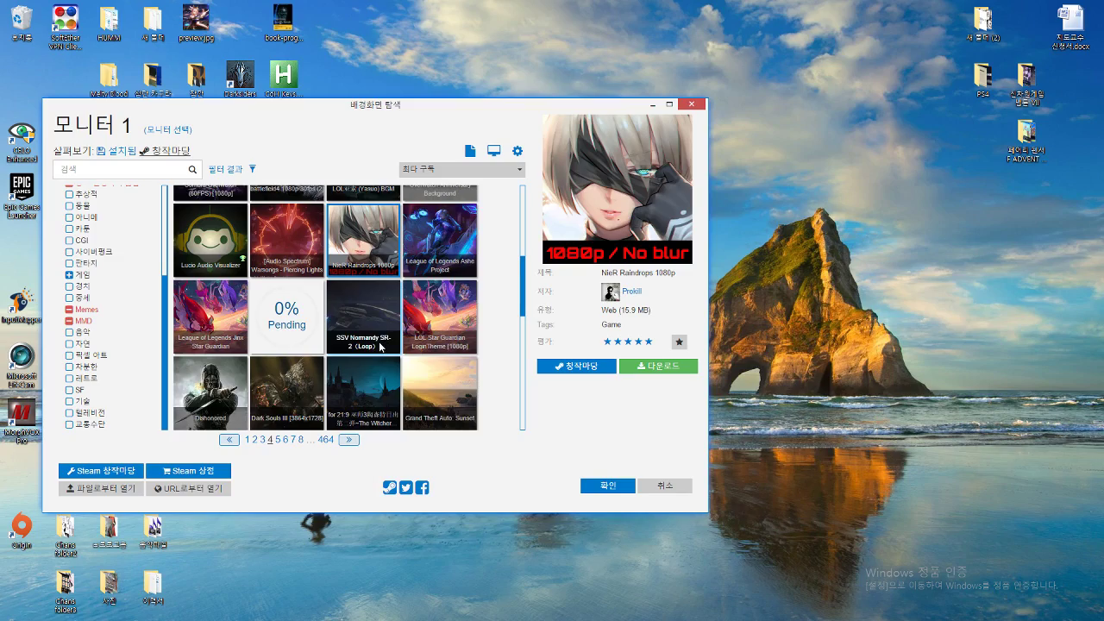
scroll(379, 347, "up", 2)
left_click(286, 282)
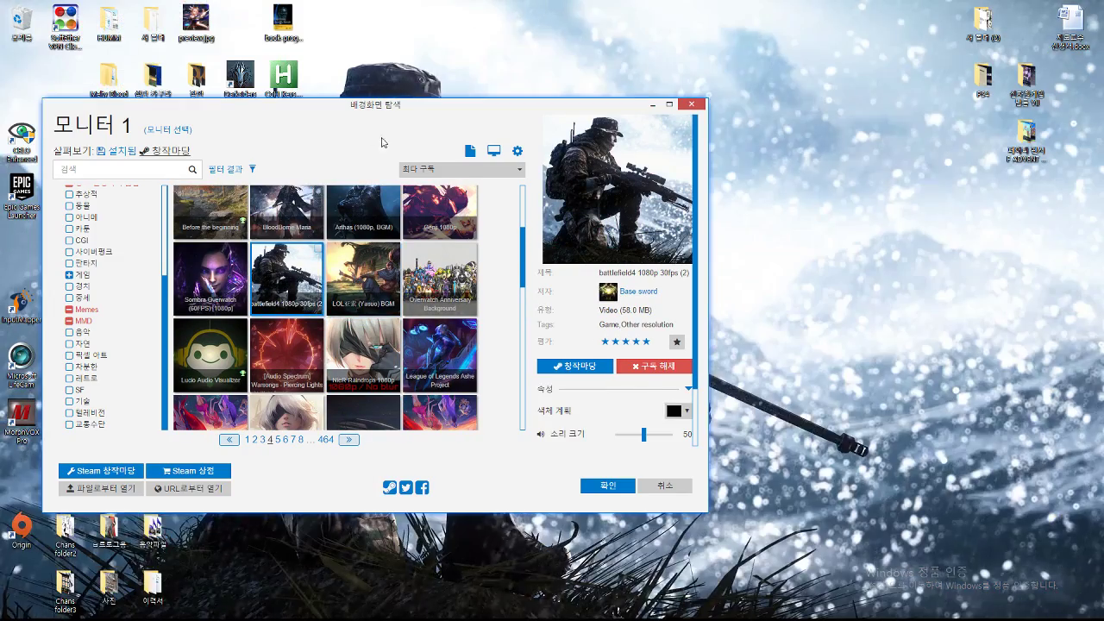
left_click_drag(656, 105, 746, 122)
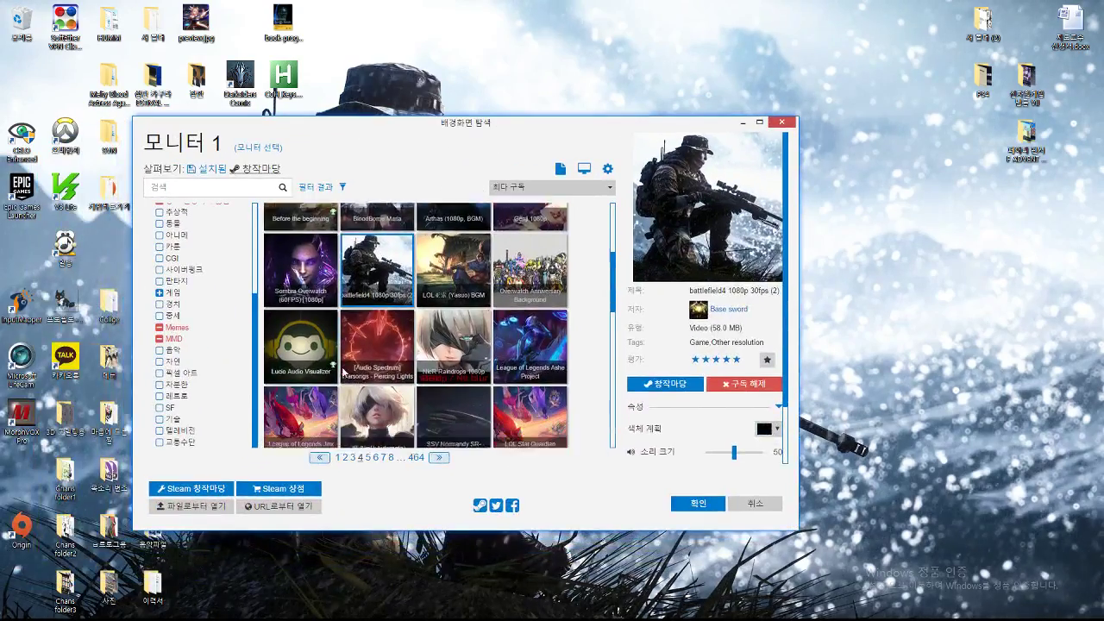
- Try the 2B (NieR:Automata) wallpaper on the desktop and move the browser window to view it
scroll(343, 371, "down", 1)
left_click(372, 404)
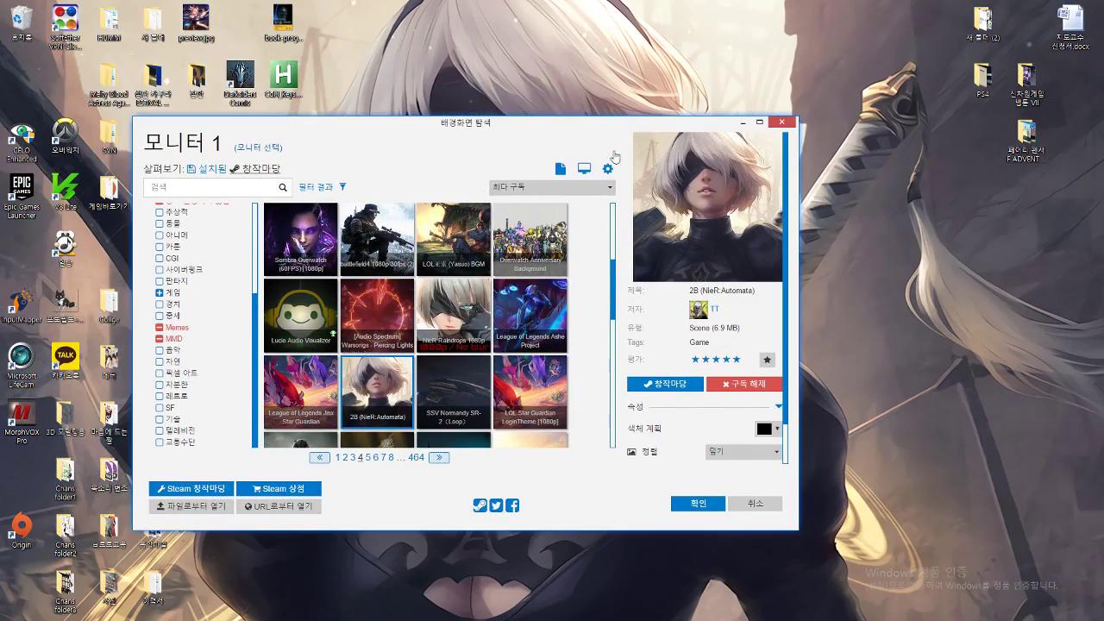
left_click_drag(389, 148, 862, 82)
- Download the 超次元游戏海王星 web wallpaper of the girl in a purple dress, and move the browser window aside to view it
scroll(414, 335, "down", 2)
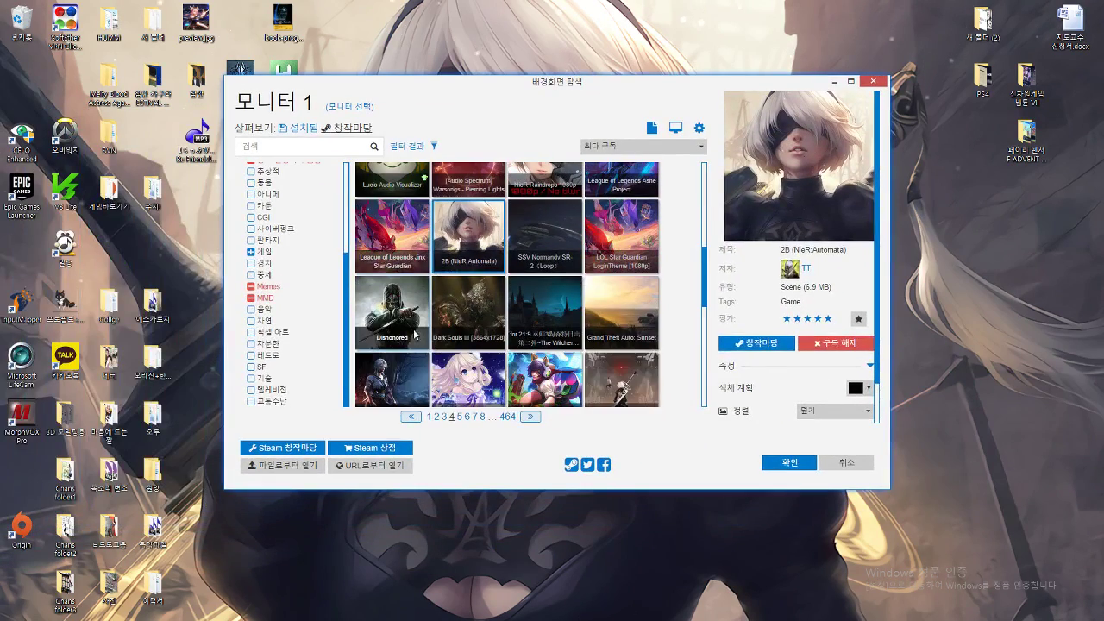
scroll(394, 240, "down", 4)
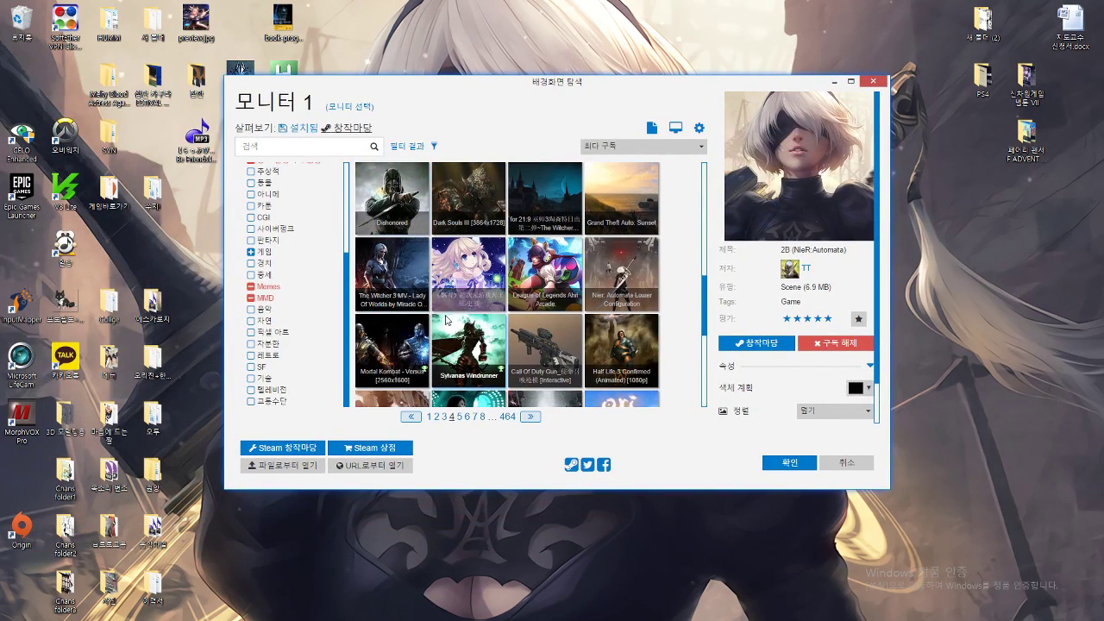
left_click(463, 281)
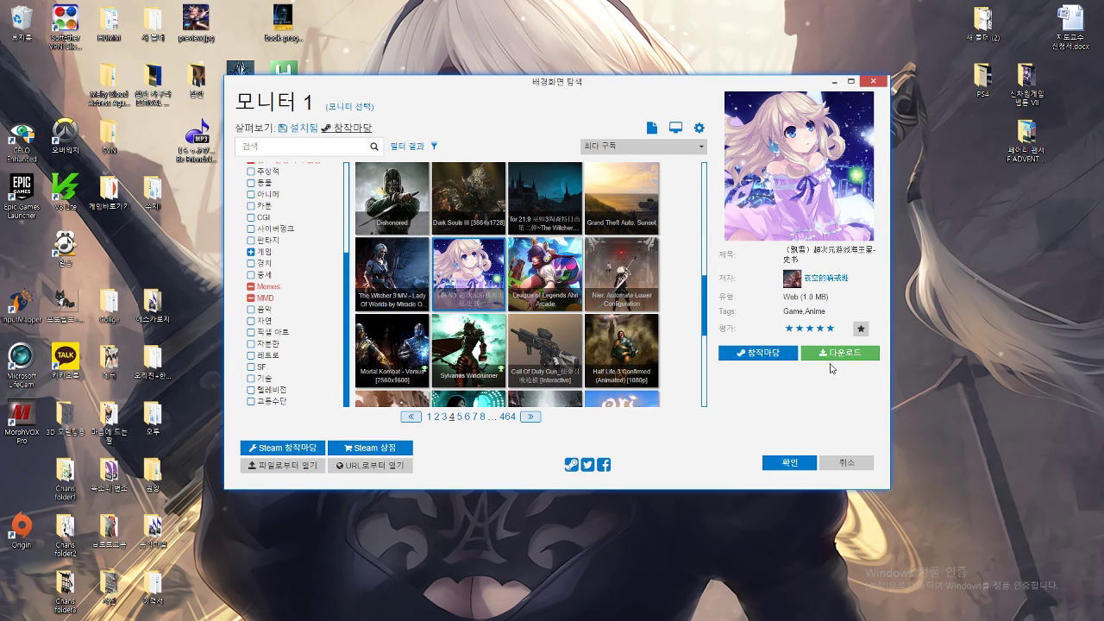
left_click(832, 356)
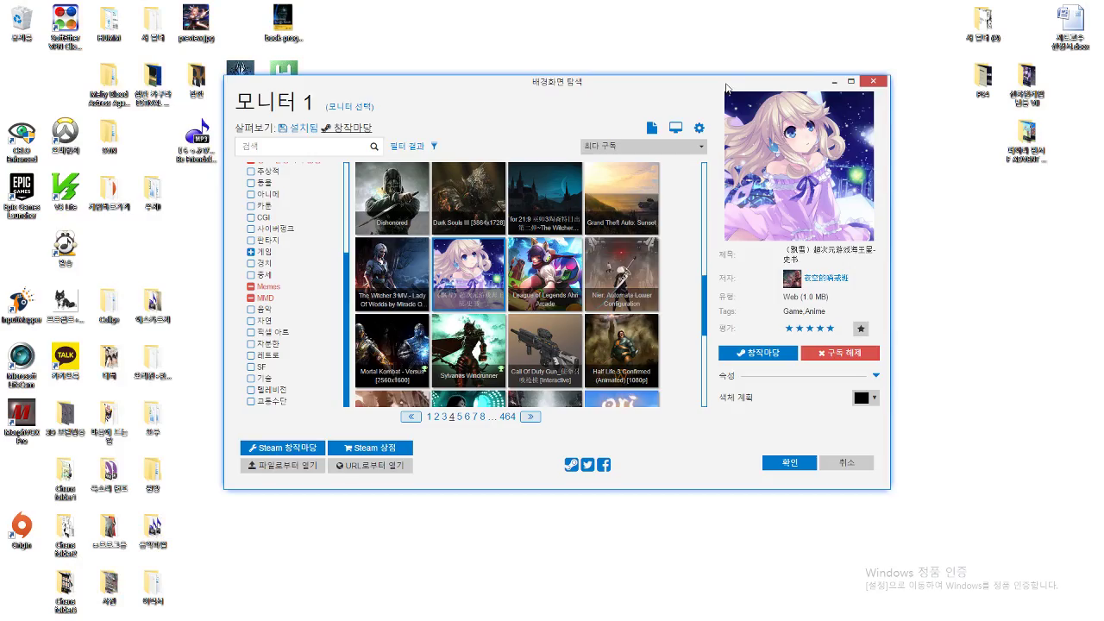
left_click_drag(726, 89, 858, 112)
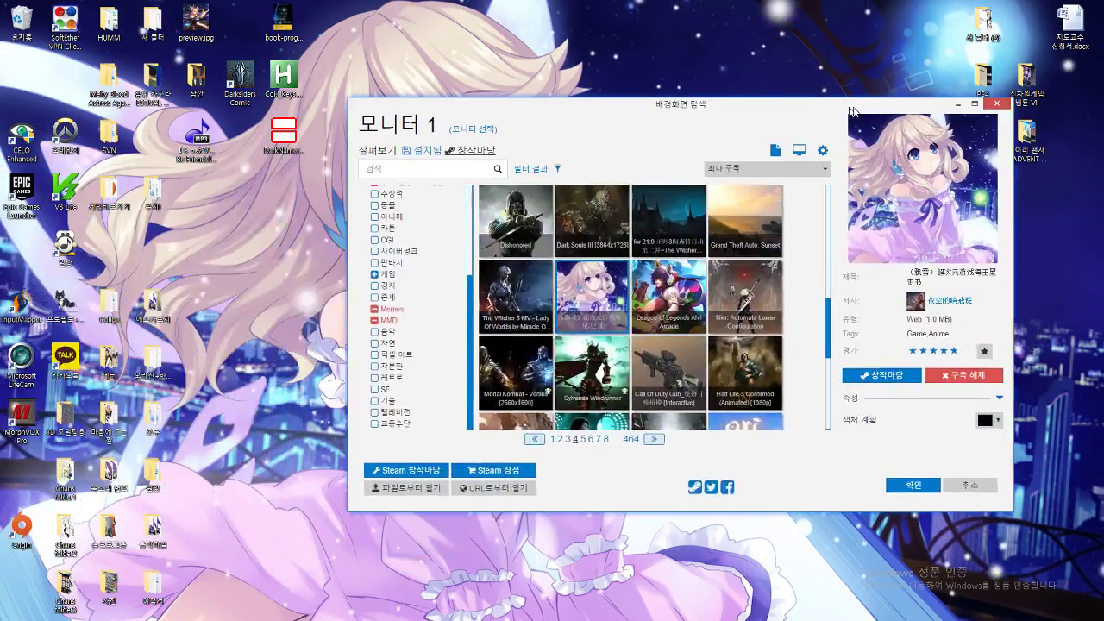
- Start downloading the 40-game mashup video wallpaper with the white-haired man in red, and cancel its subscription
scroll(752, 323, "down", 1)
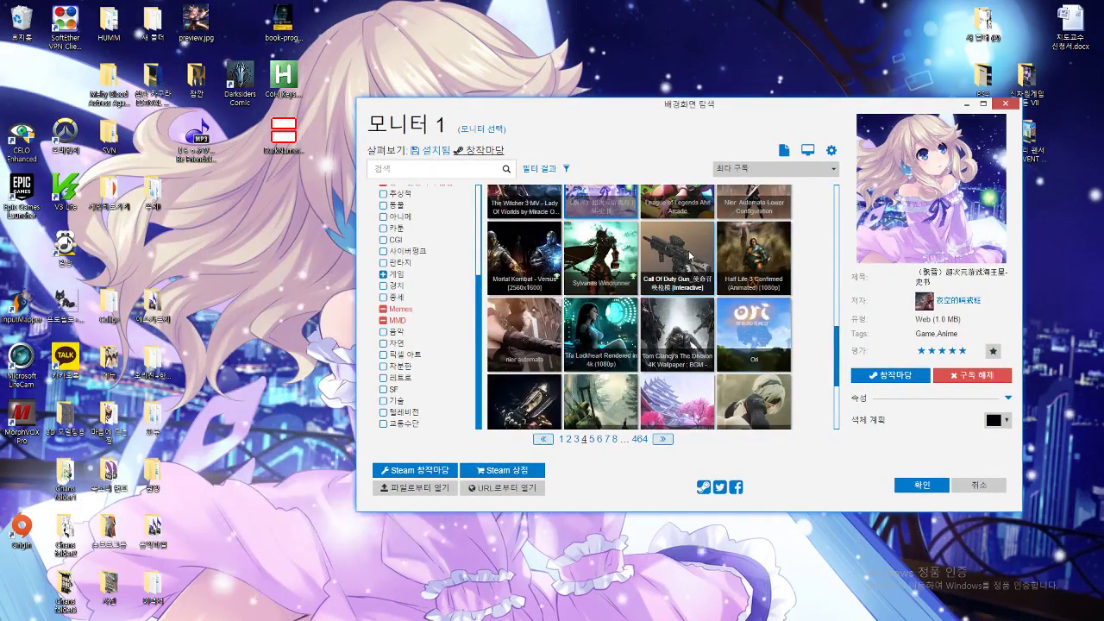
scroll(636, 284, "down", 3)
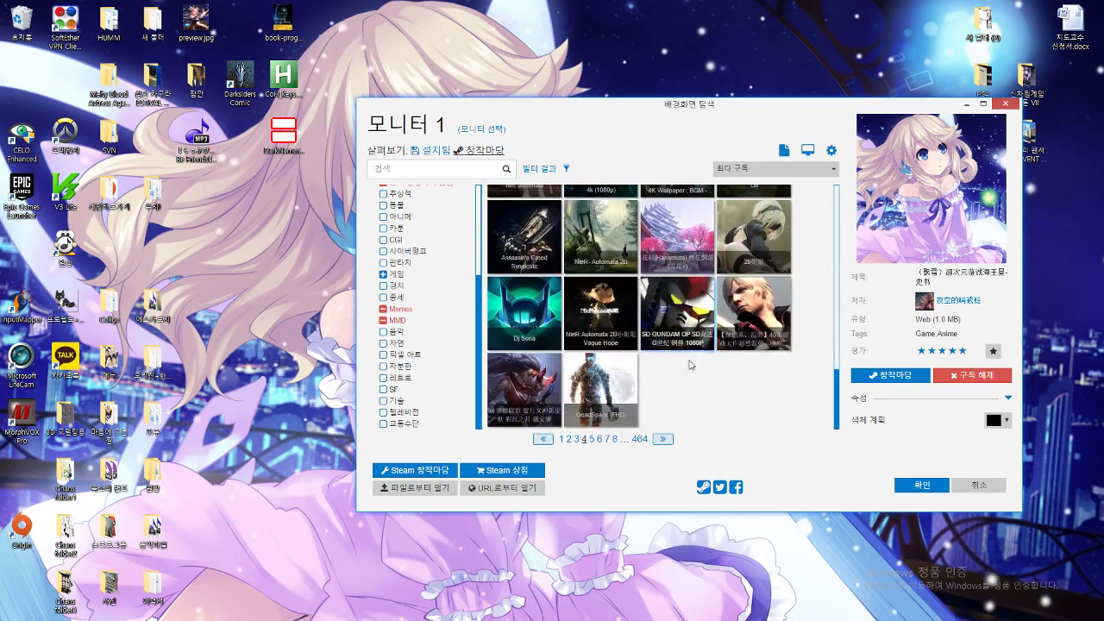
left_click(747, 312)
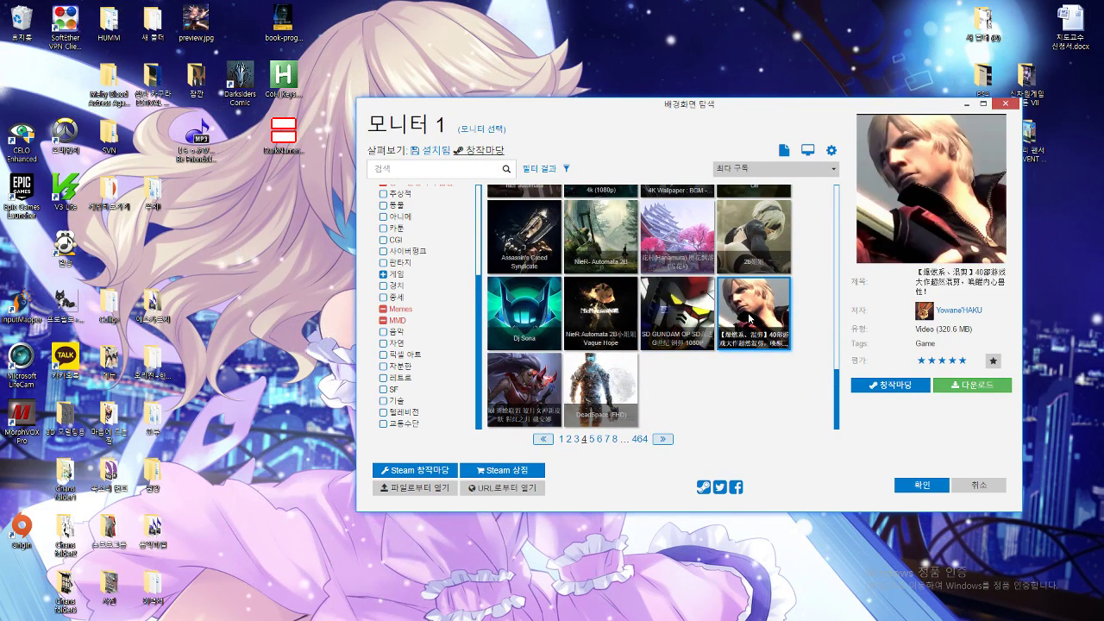
left_click(975, 388)
left_click(968, 388)
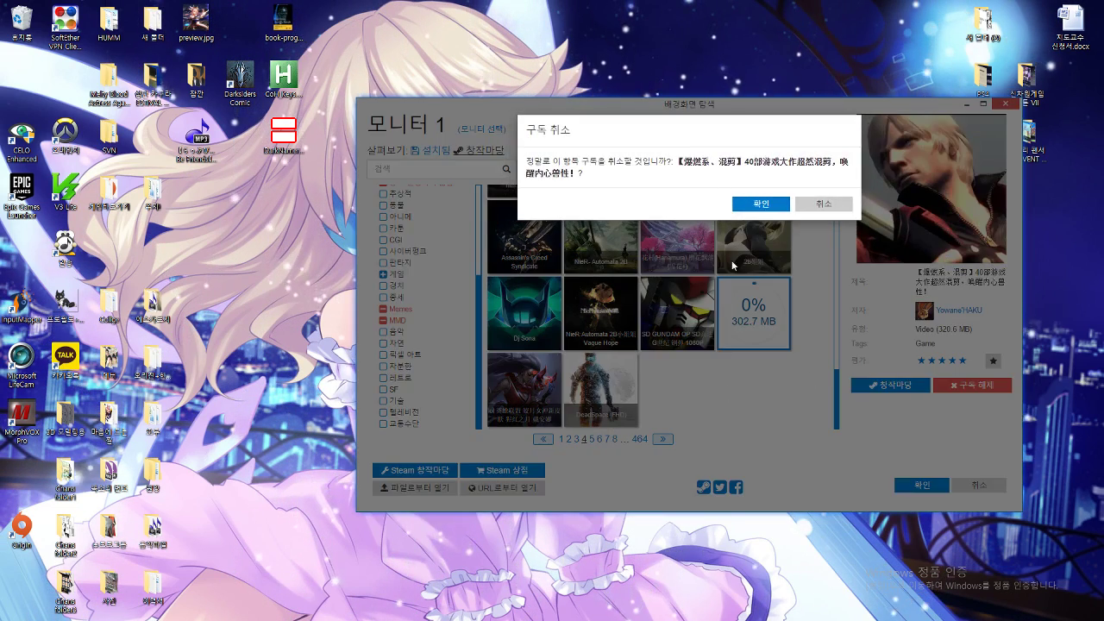
left_click(757, 206)
- Open page 5 of the Workshop list and preview the BAD APPLE!! (1080P) and A2_WINDS_YORHA_NIER_AUTOMATA wallpapers
left_click(662, 440)
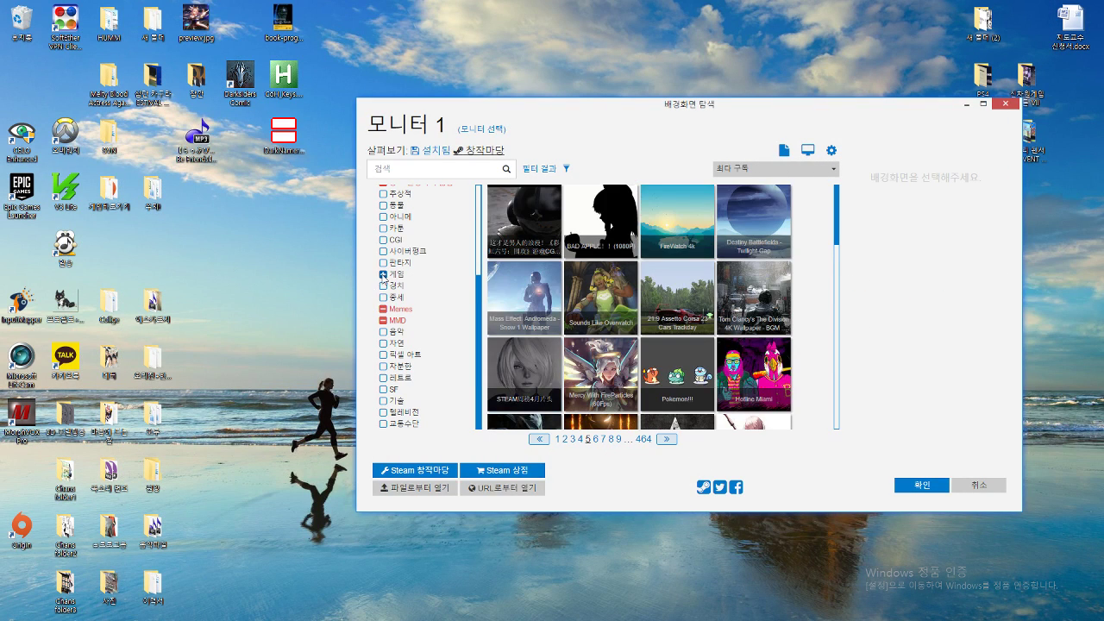
left_click(618, 222)
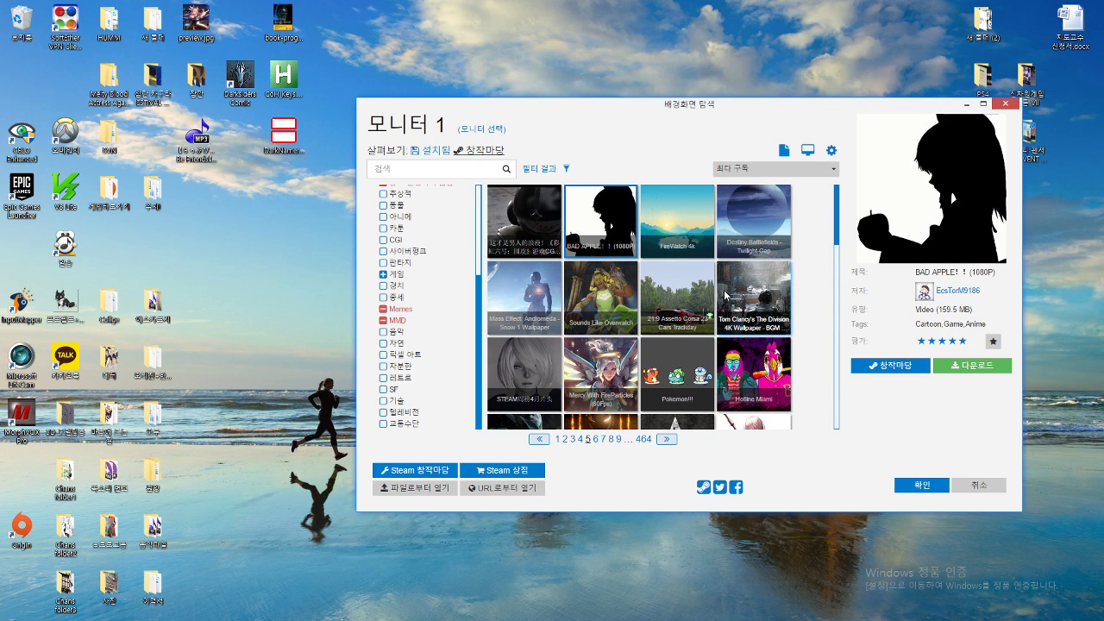
scroll(725, 295, "down", 3)
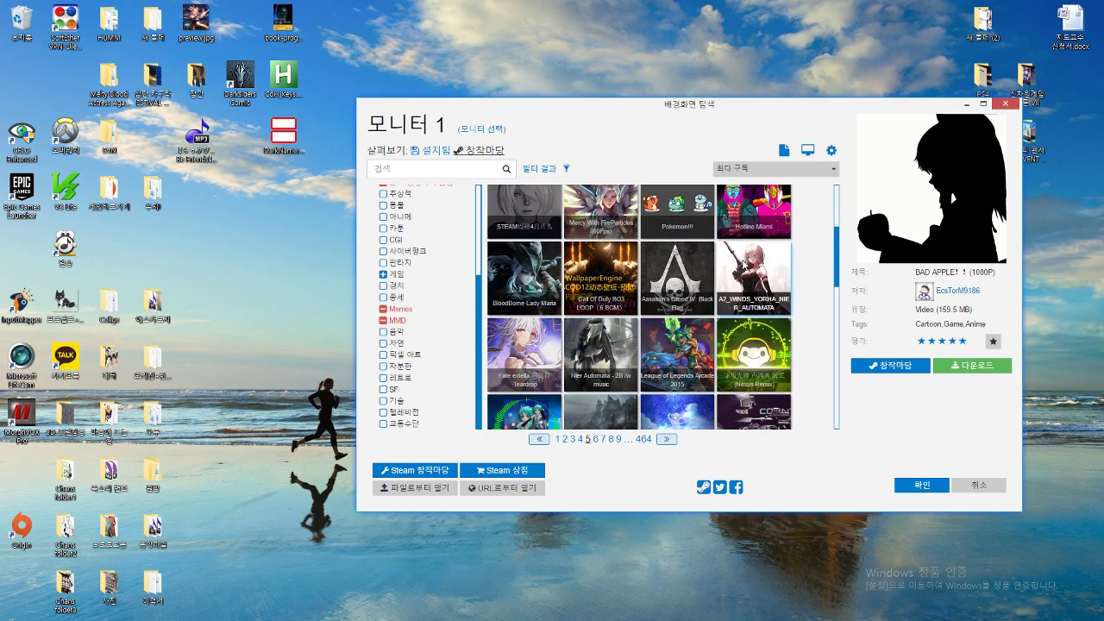
left_click(744, 260)
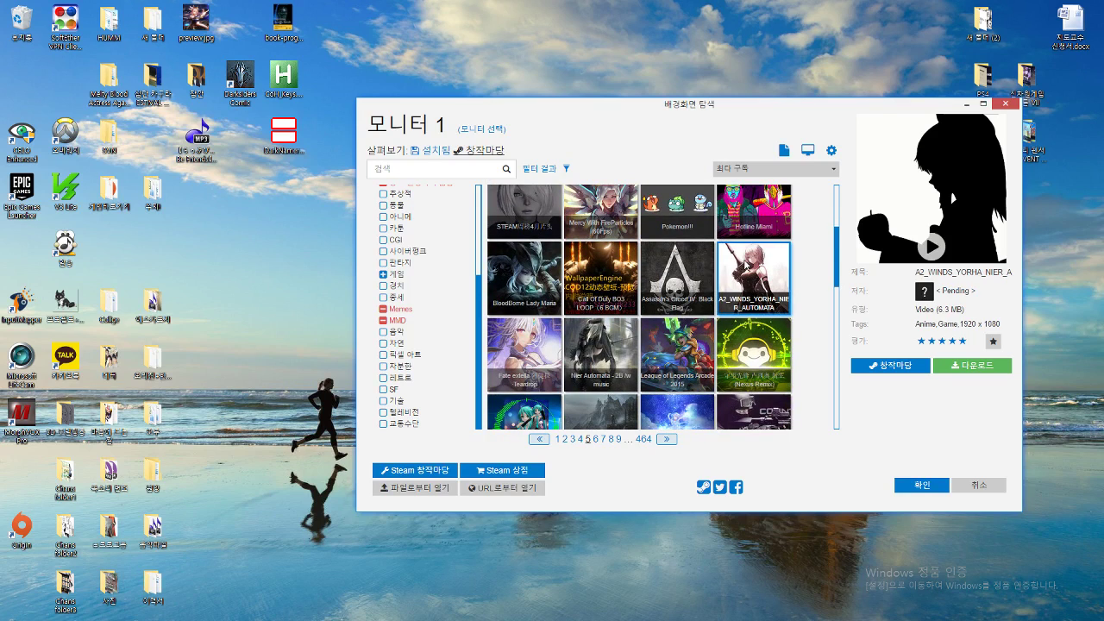
- Preview the Fate extella Teardrop and Nier Automata - 2B /w music video wallpapers on page 5
left_click(539, 341)
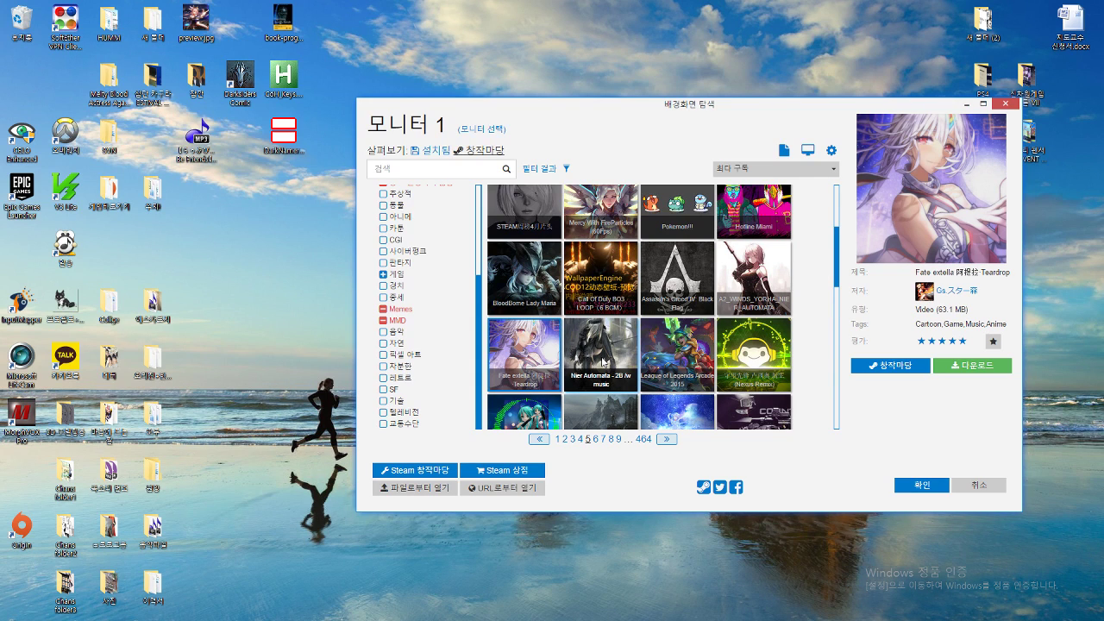
scroll(601, 362, "down", 1)
left_click(608, 296)
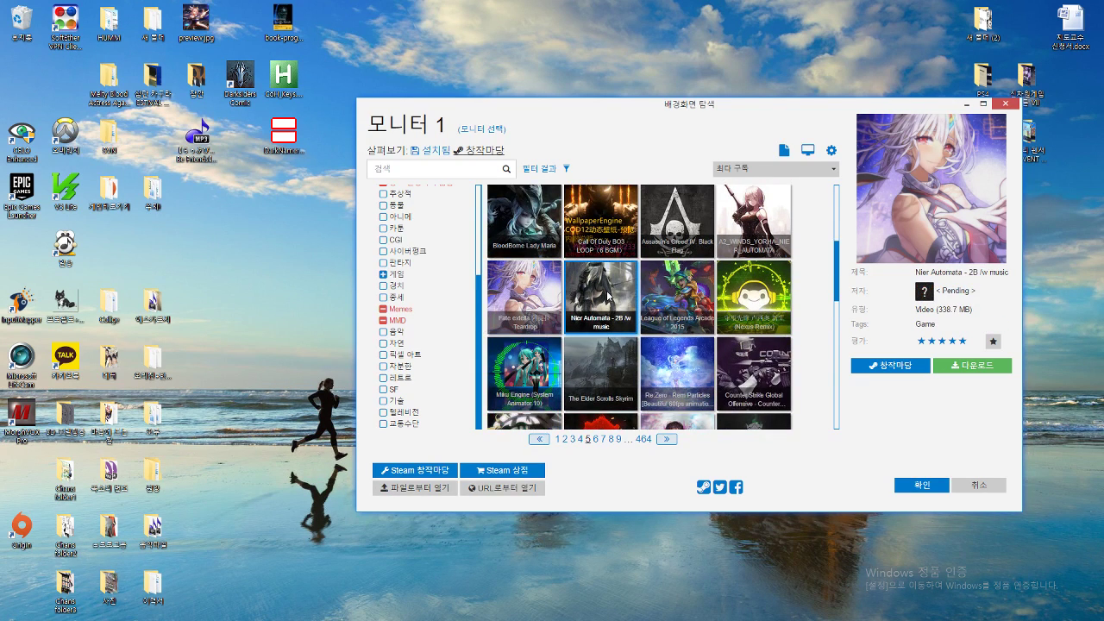
scroll(623, 321, "down", 1)
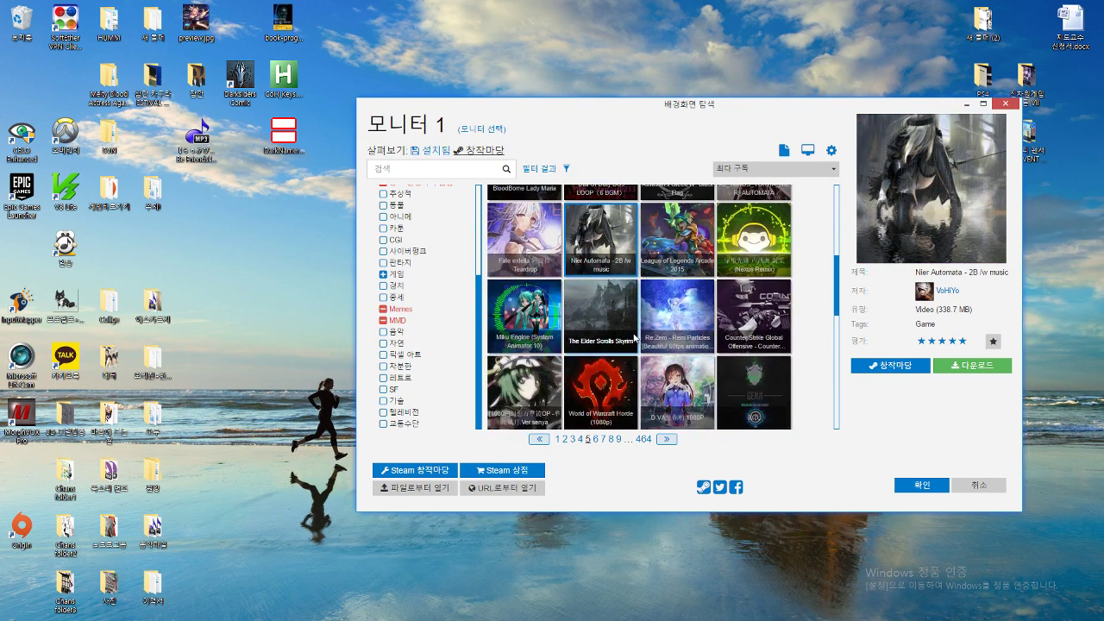
- Browse further down page 5 and preview the green-haired girl's [1080P] OP Ver senya wallpaper and the Fate extra music wallpaper
scroll(556, 331, "down", 1)
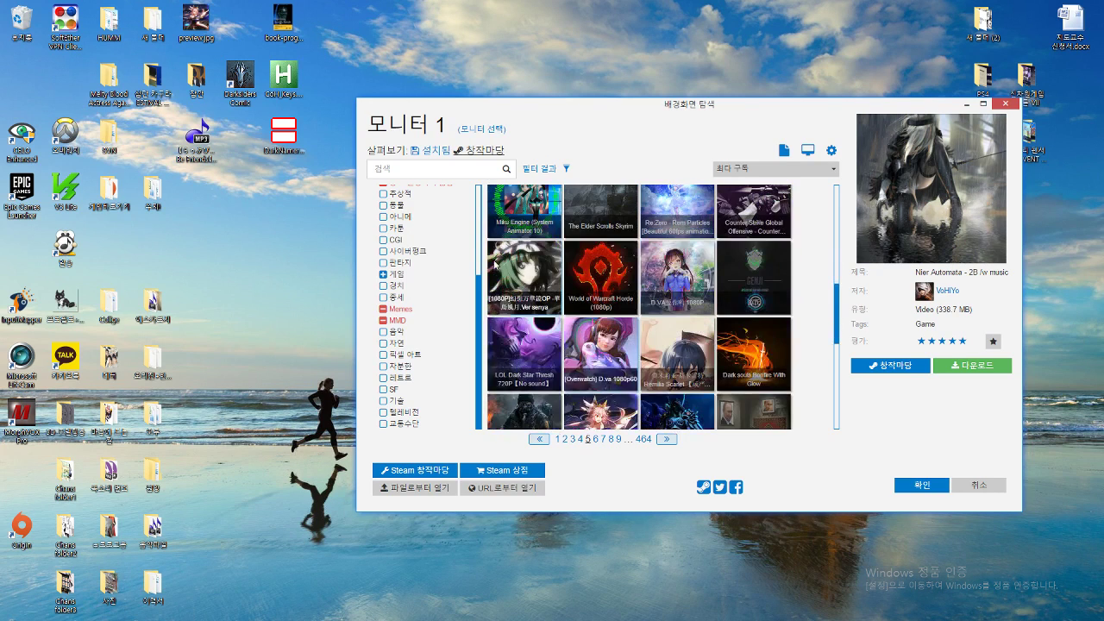
left_click(496, 256)
scroll(604, 306, "down", 1)
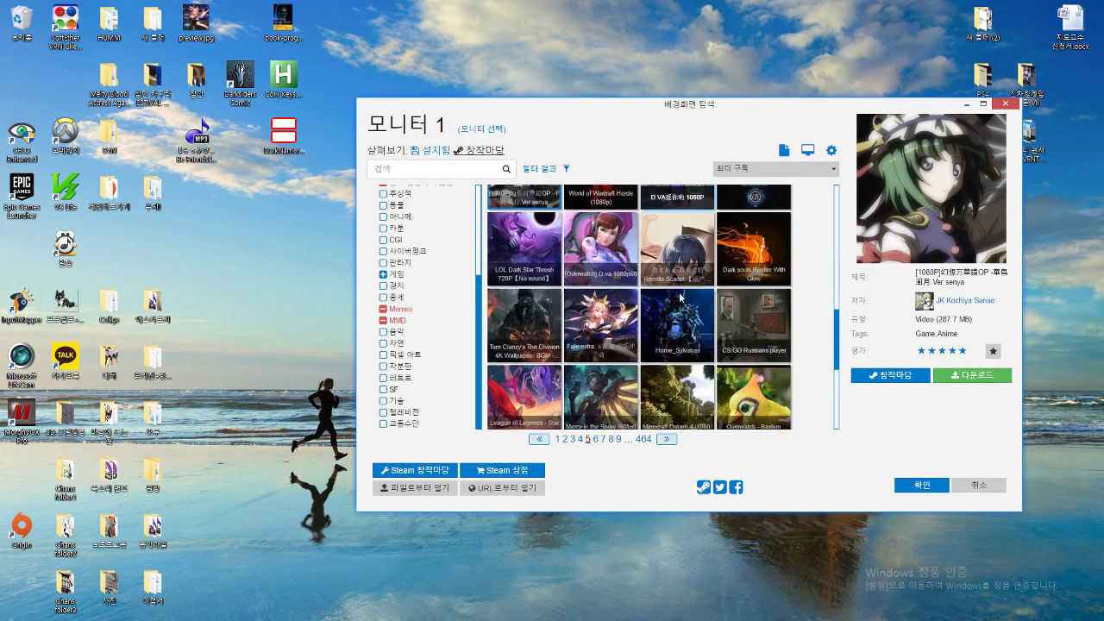
left_click(616, 316)
scroll(616, 316, "down", 1)
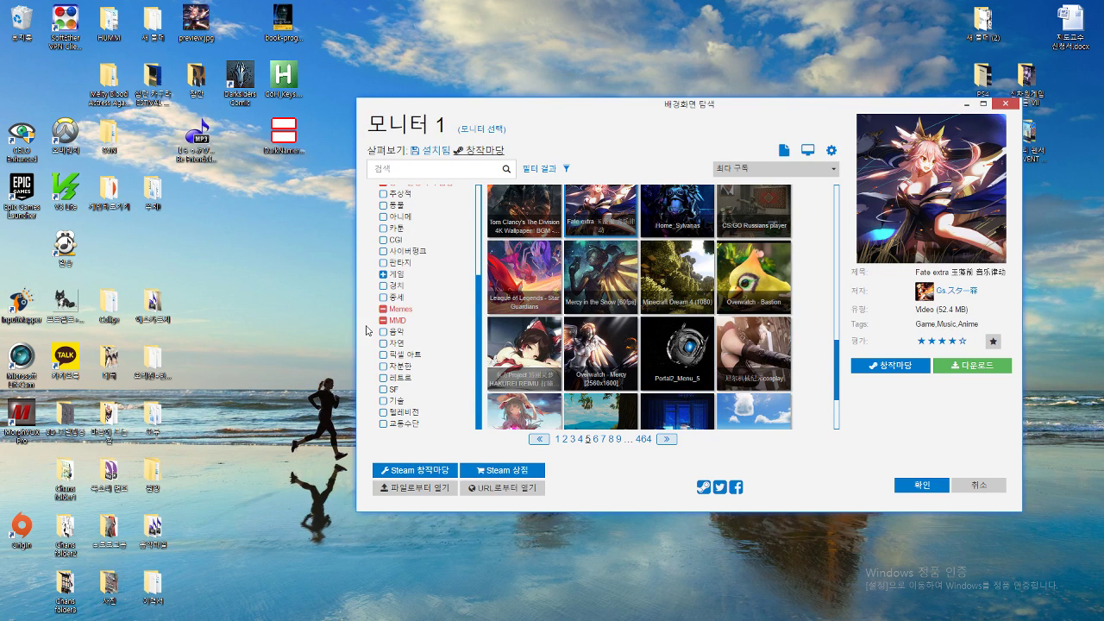
- Filter the Workshop wallpapers by the application type (응용프로그램)
scroll(425, 320, "up", 3)
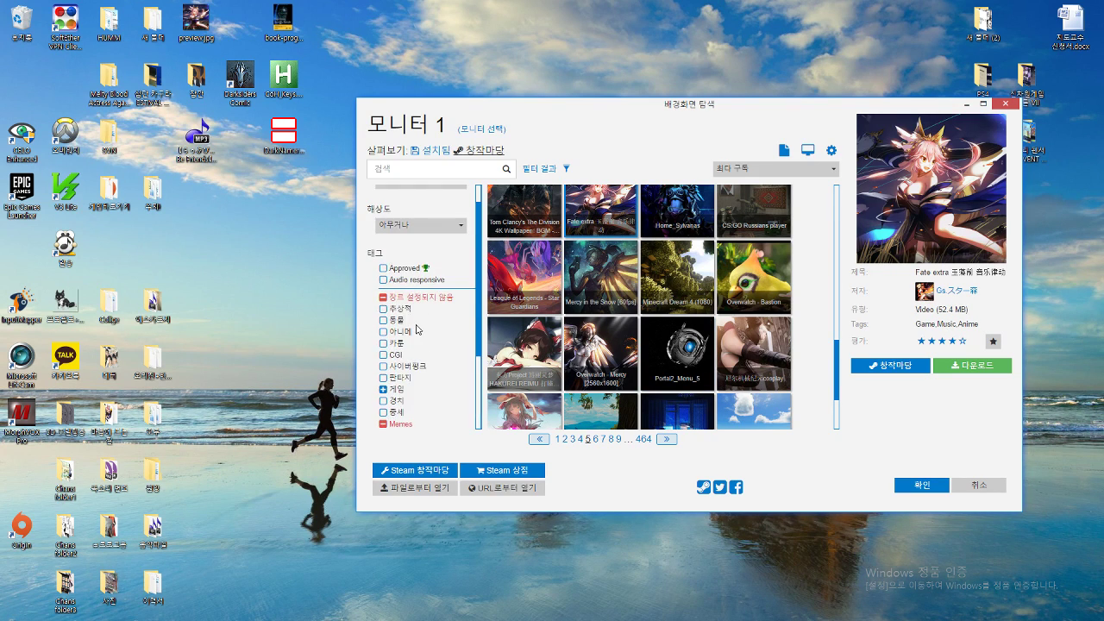
scroll(411, 340, "down", 3)
scroll(426, 371, "up", 3)
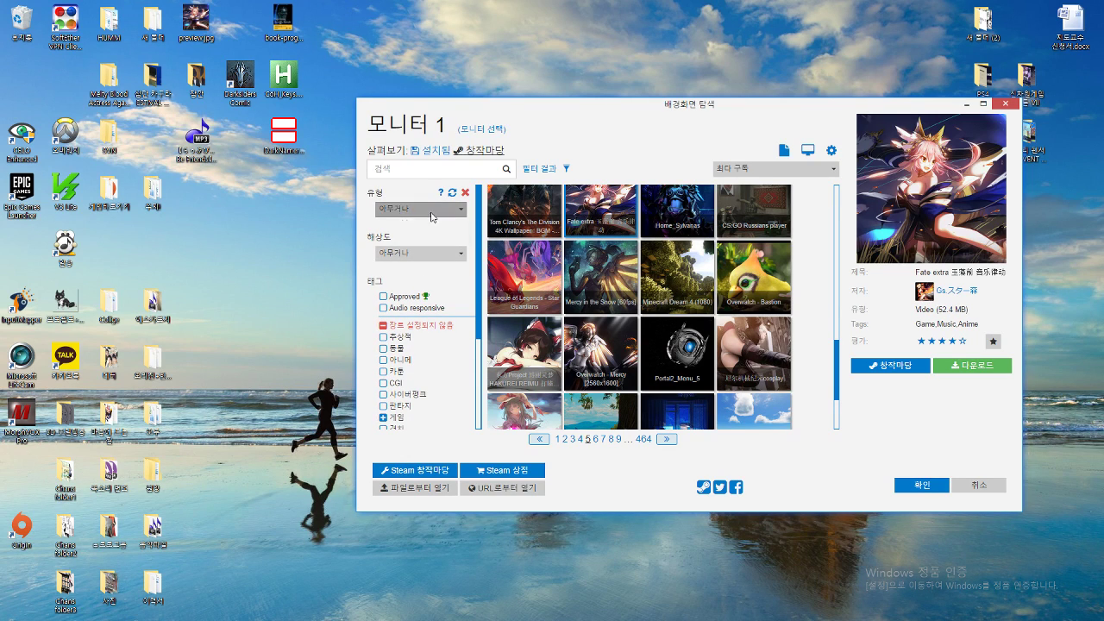
left_click(432, 215)
left_click(432, 214)
left_click(432, 210)
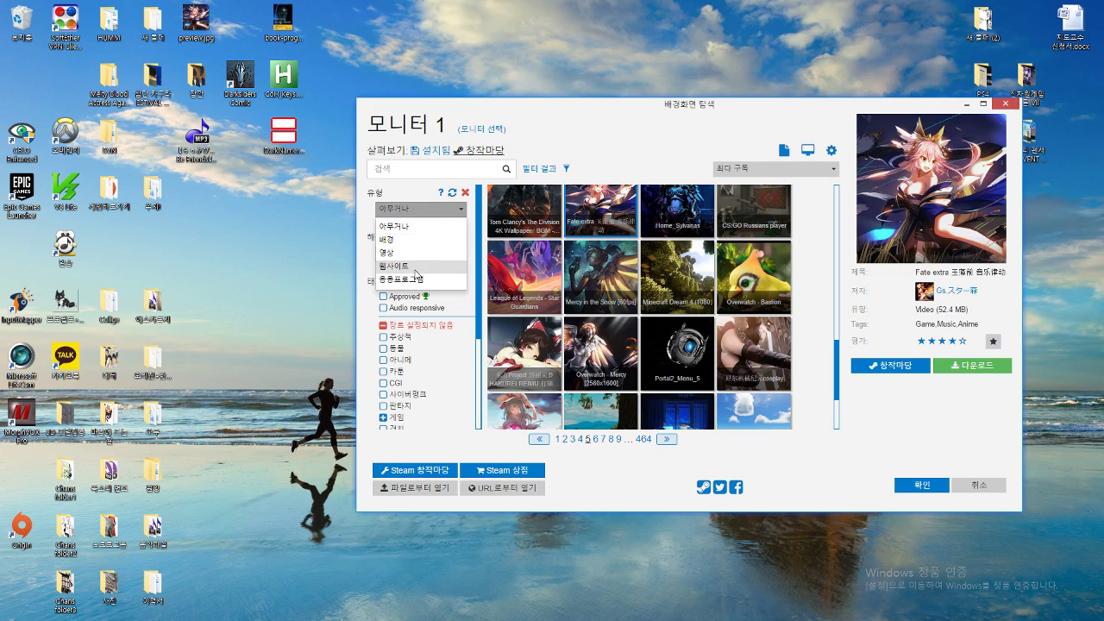
left_click(412, 280)
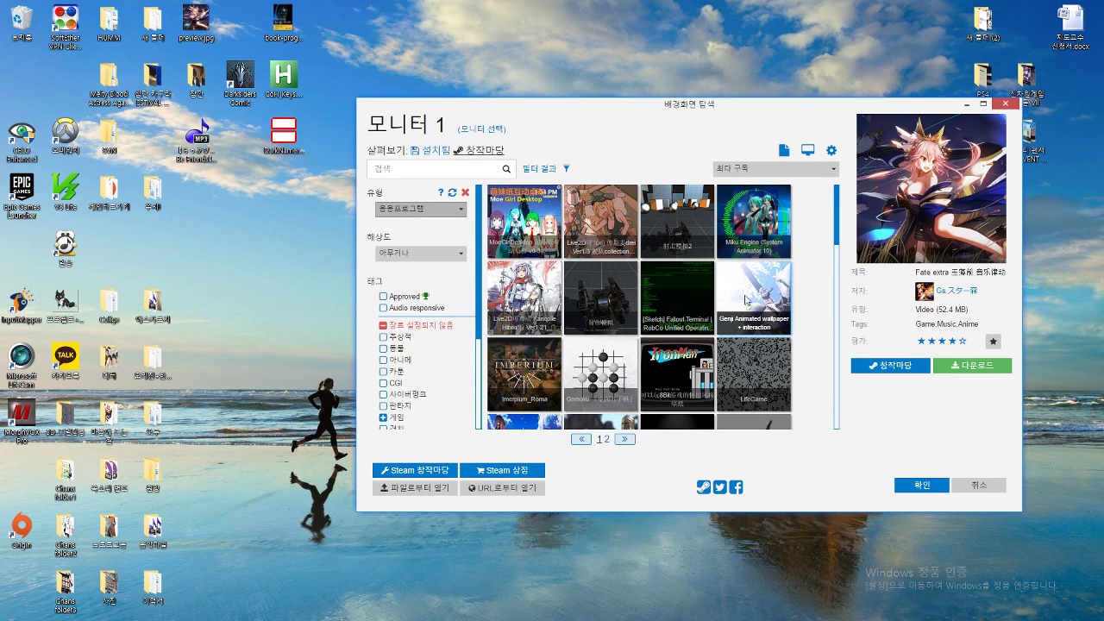
- Download the Kalina live2d application wallpaper, allow the unverified program to run, and move the browser window around to view it
scroll(748, 307, "down", 3)
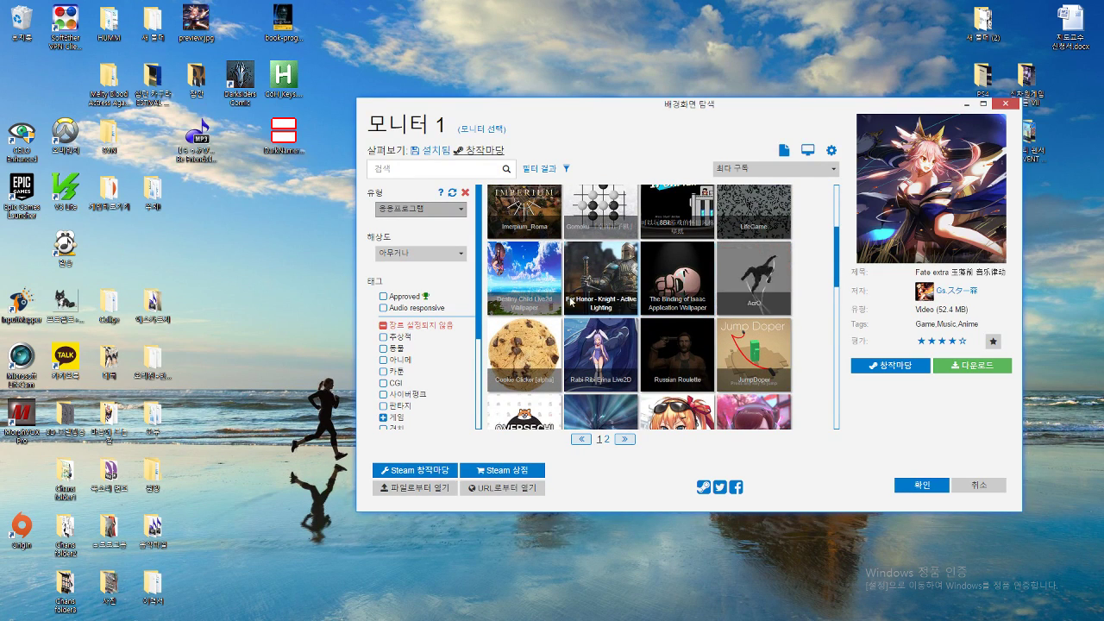
scroll(570, 301, "down", 2)
left_click(694, 315)
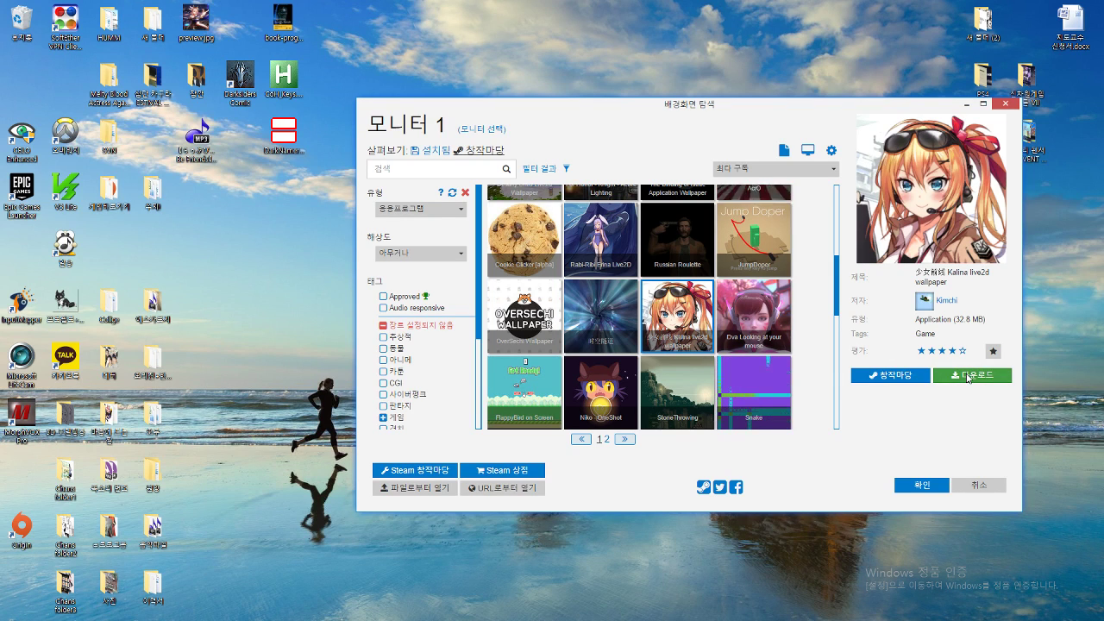
left_click(968, 376)
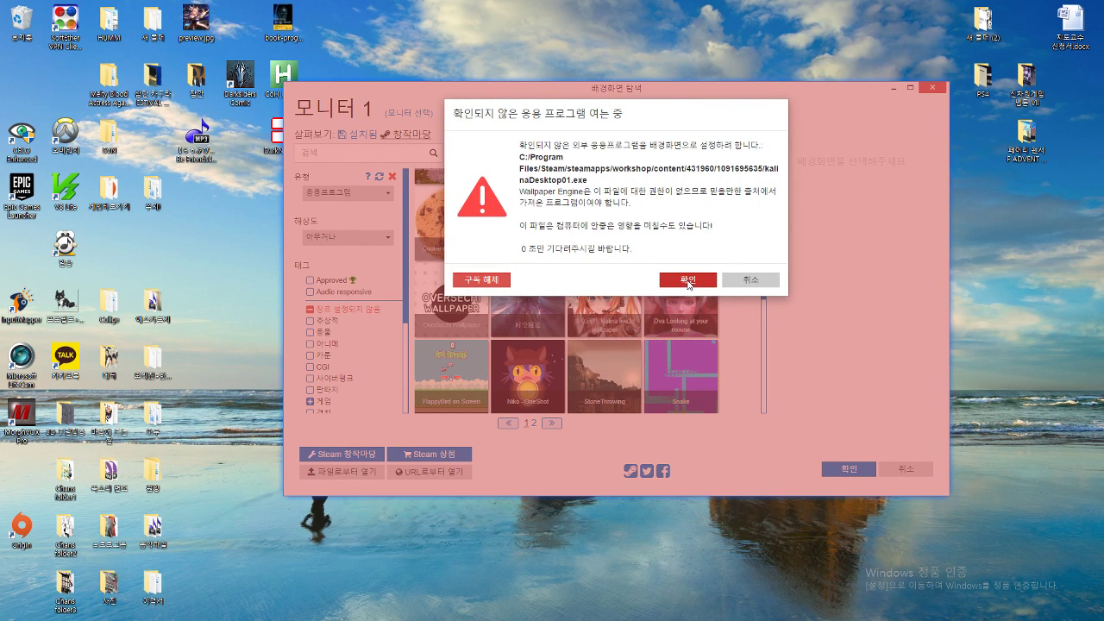
left_click(688, 281)
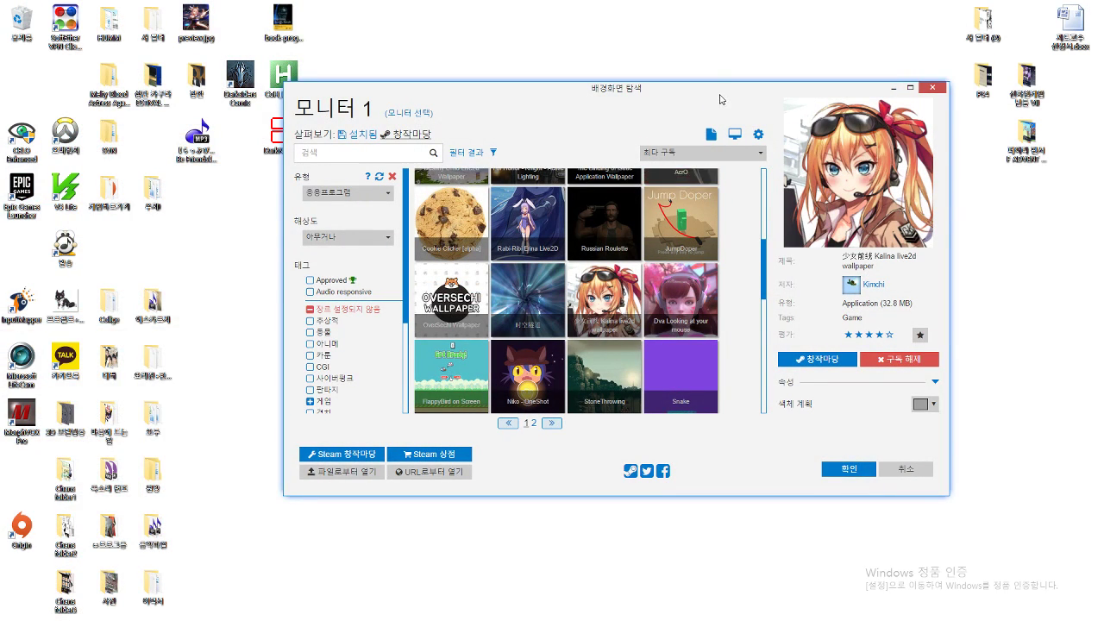
left_click_drag(720, 100, 0, 150)
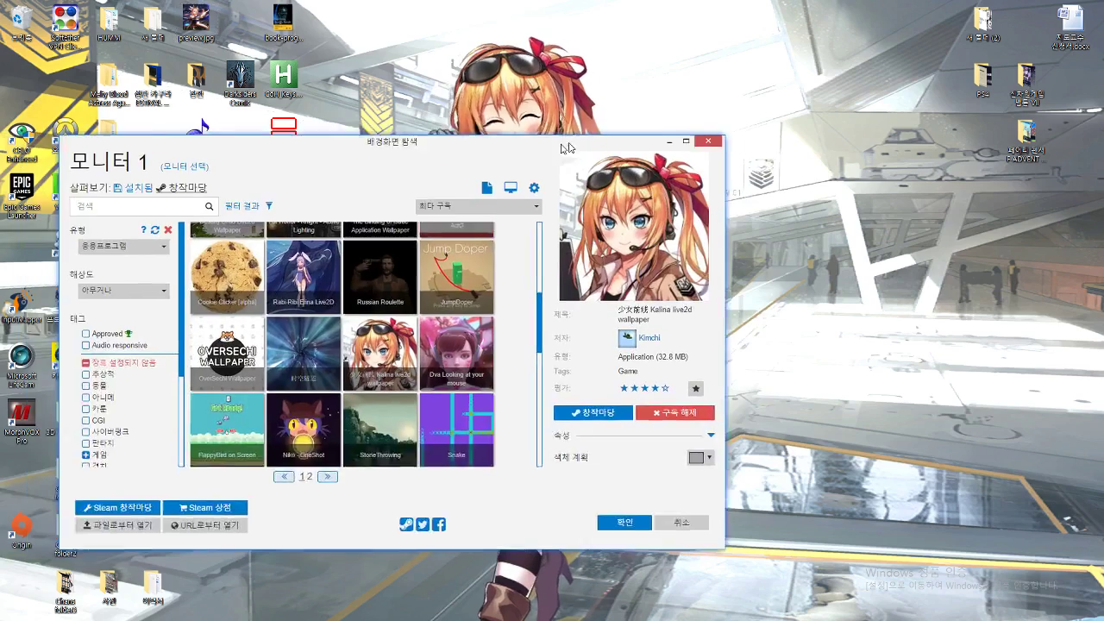
left_click_drag(566, 149, 626, 141)
- Look through the application wallpapers, download Genji Animated wallpaper + interaction, and decline running its unverified program
scroll(528, 343, "down", 3)
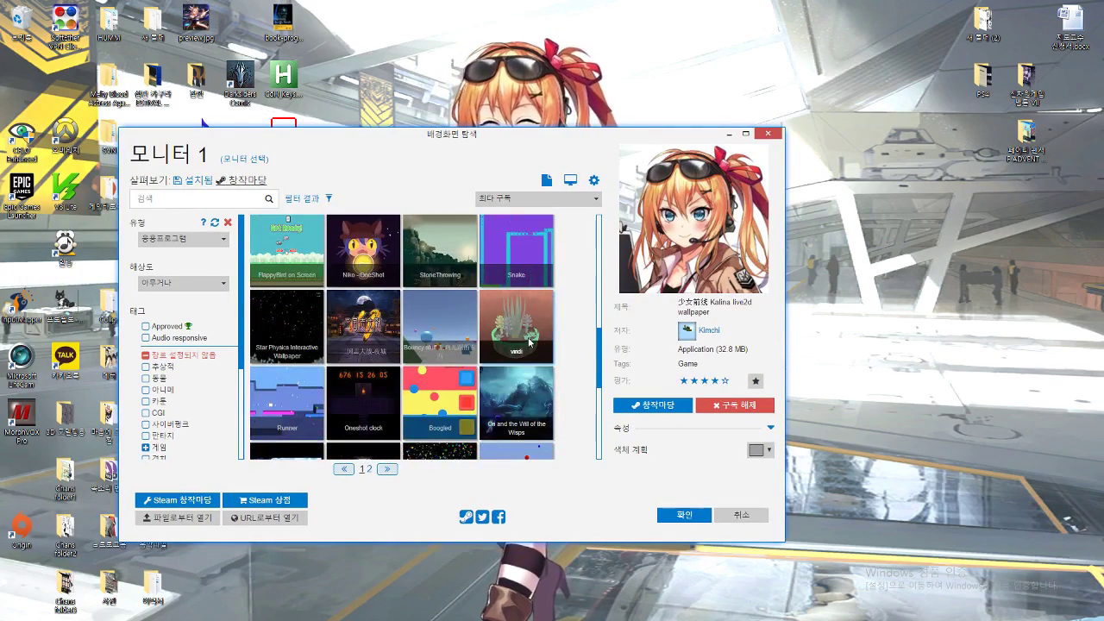
scroll(528, 347, "down", 5)
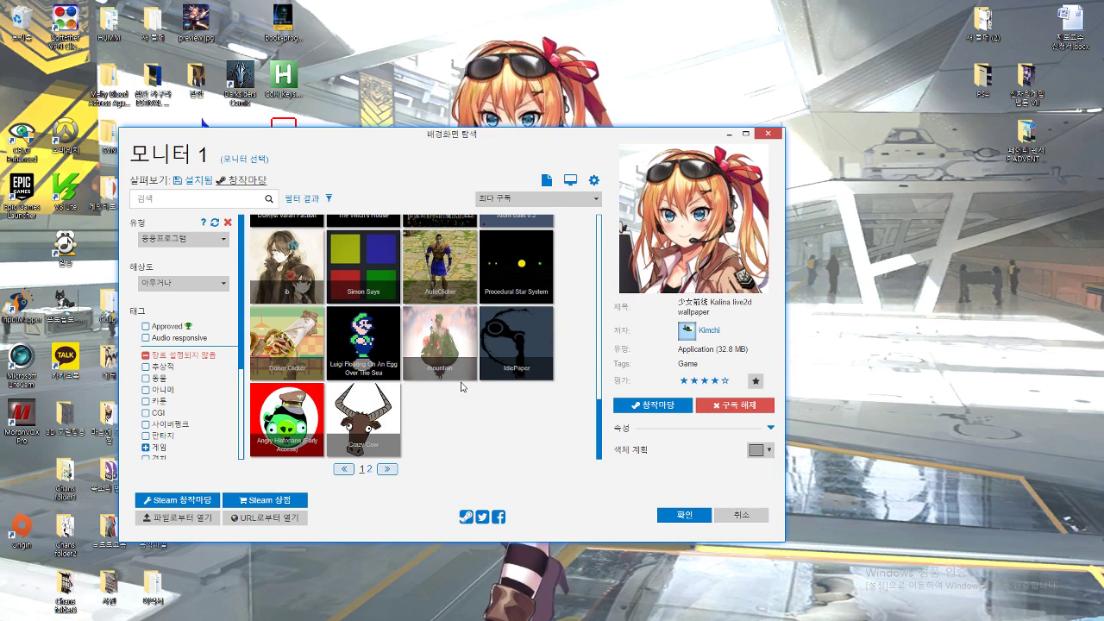
scroll(465, 388, "down", 5)
scroll(388, 342, "up", 10)
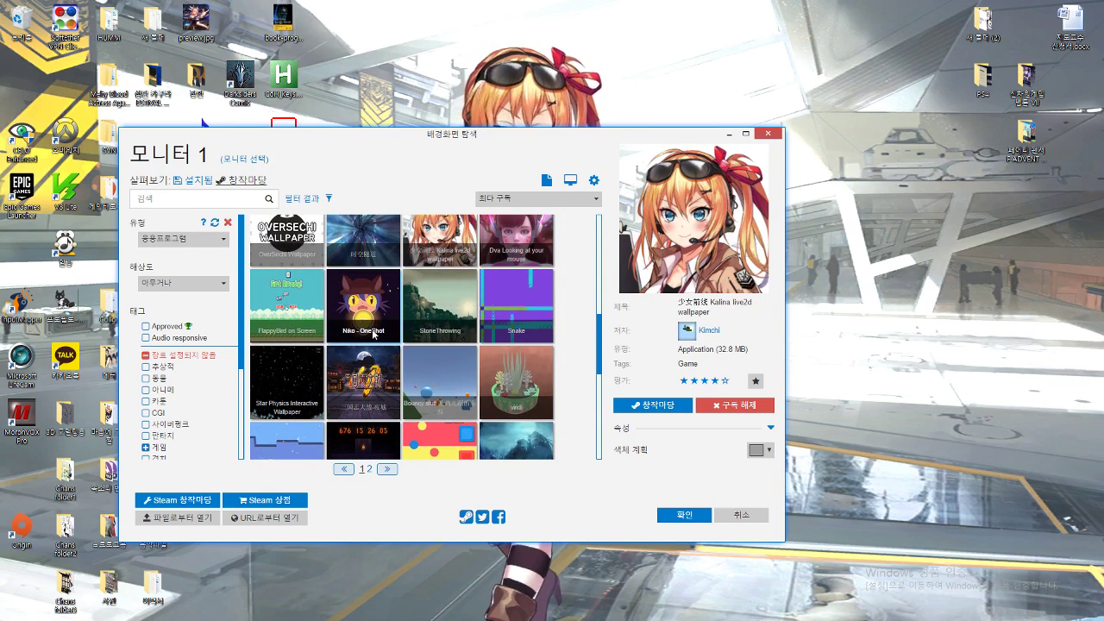
scroll(470, 396, "up", 5)
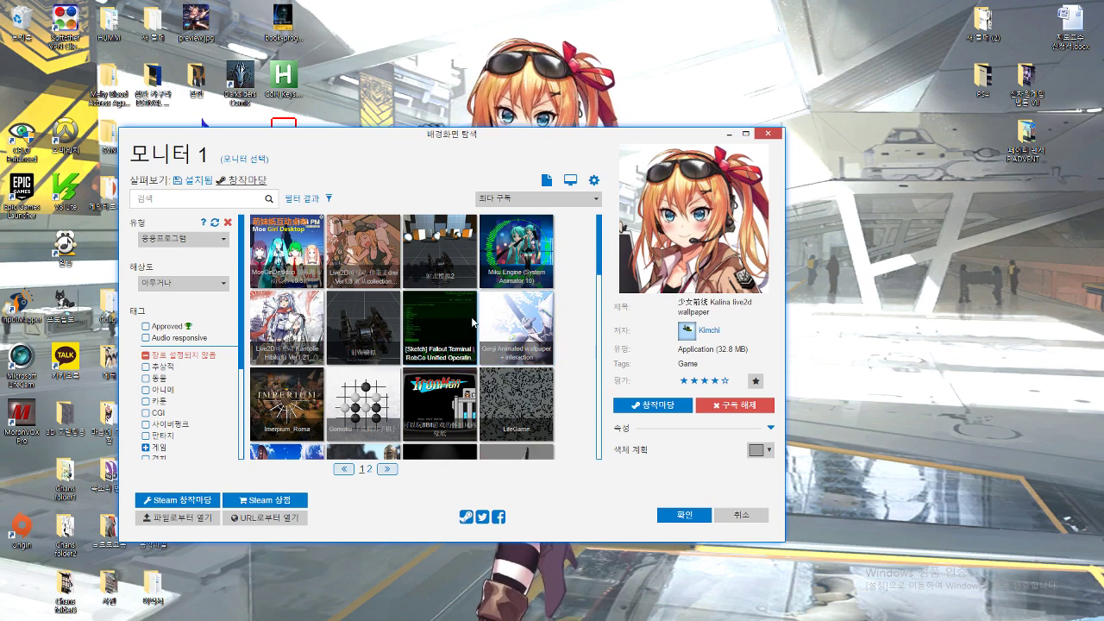
left_click(540, 339)
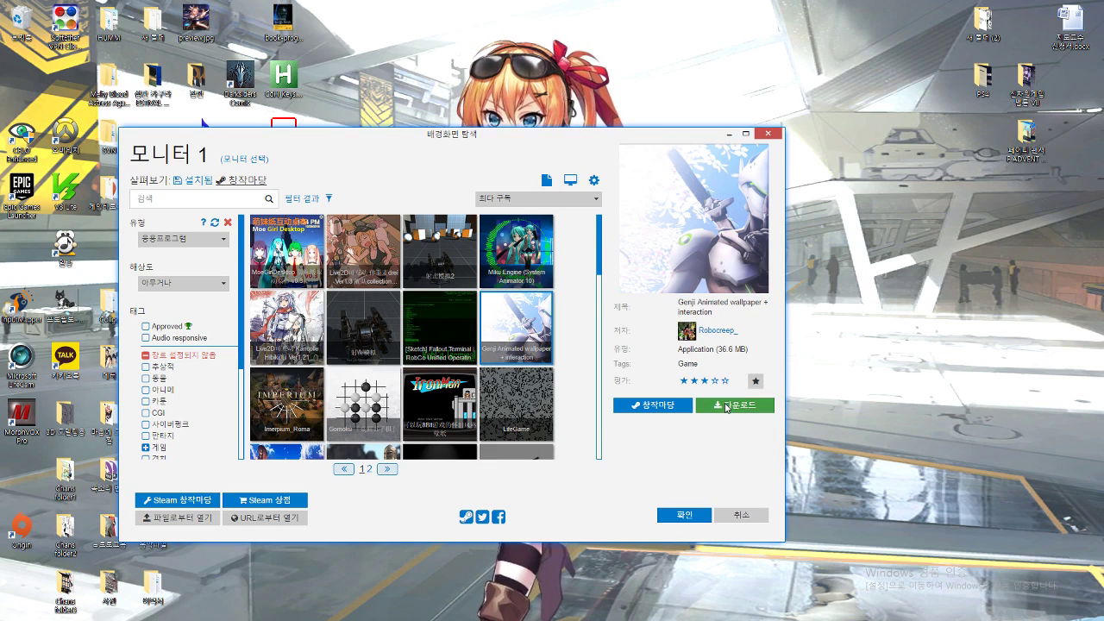
left_click(726, 405)
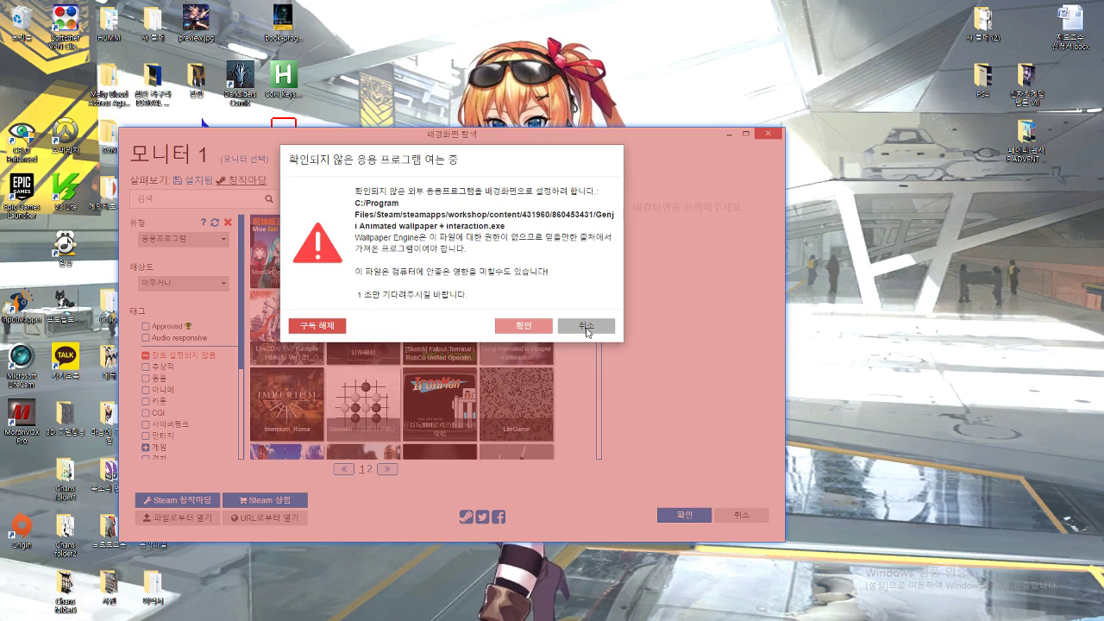
left_click(586, 326)
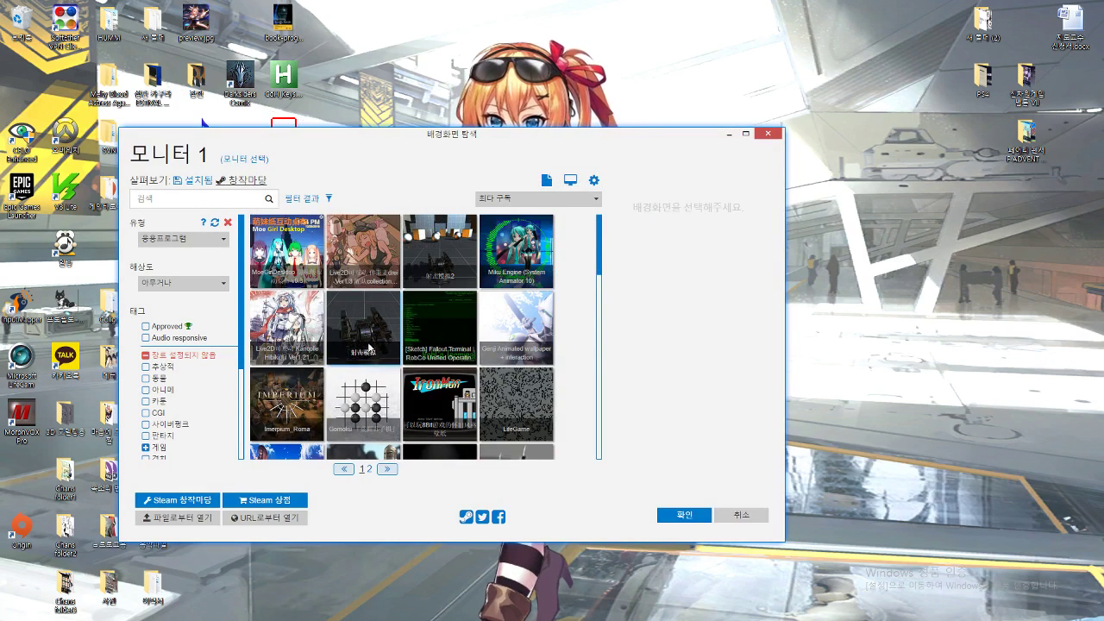
- Browse more of the application wallpapers and switch the type filter to 배경 (scene)
scroll(369, 347, "down", 3)
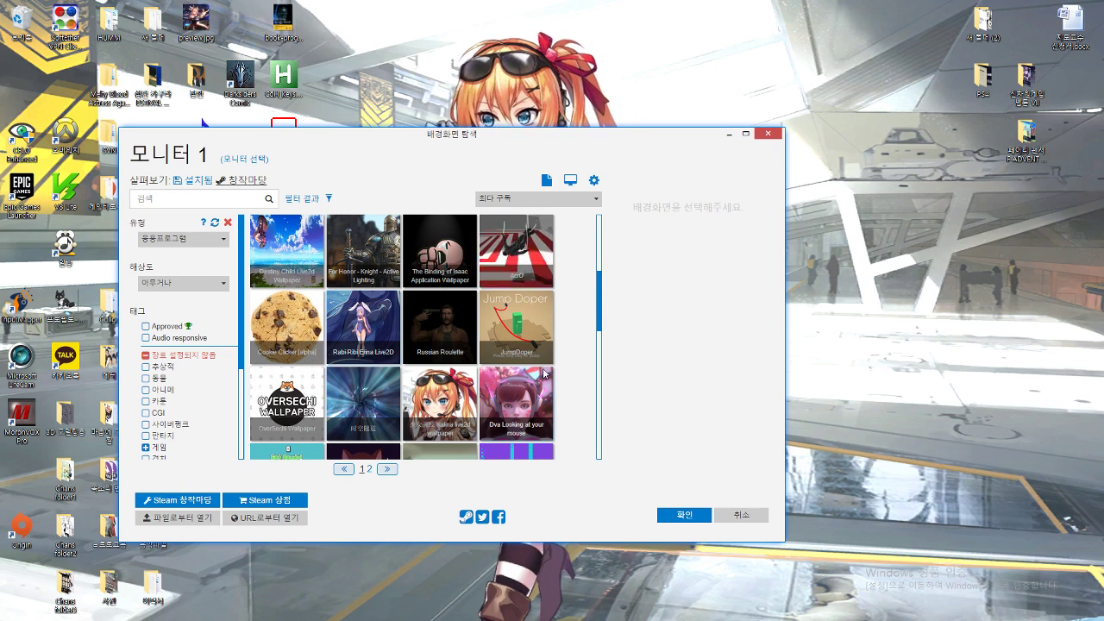
scroll(350, 407, "down", 1)
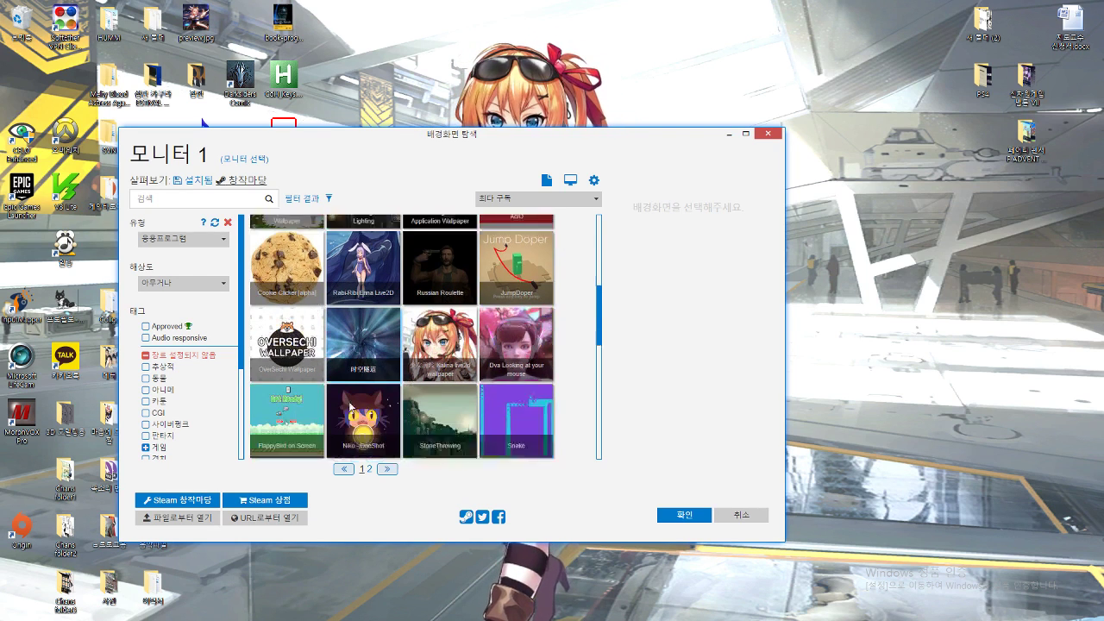
scroll(350, 407, "down", 1)
left_click(183, 283)
left_click(182, 239)
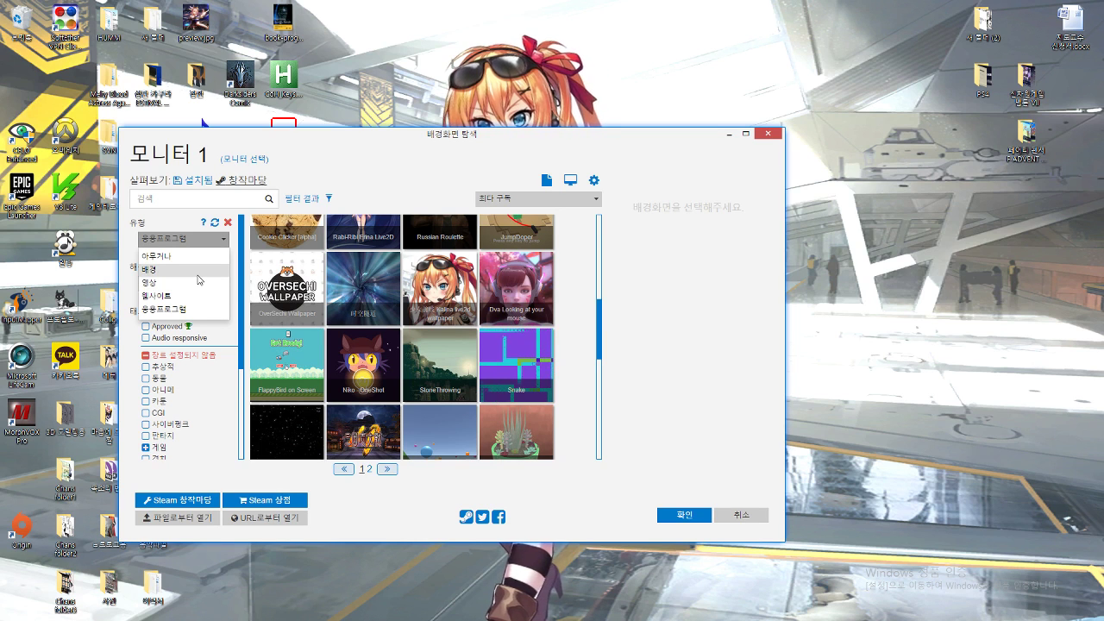
left_click(198, 272)
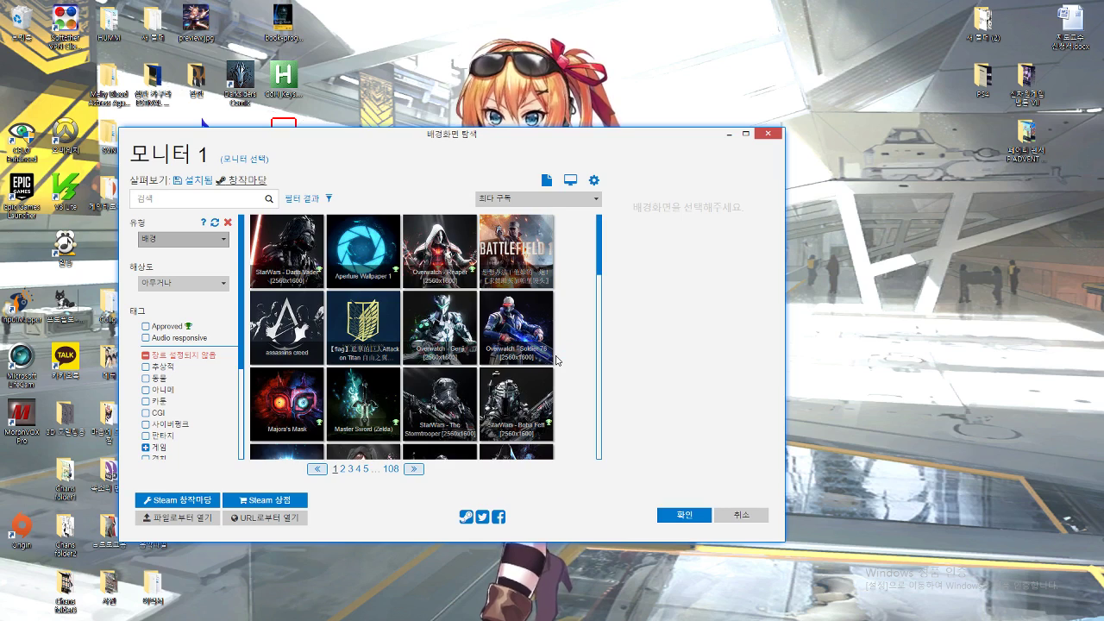
- Download the 【fate】saber scene wallpaper from page 1 and move the browser window aside to view it on the desktop
scroll(557, 361, "down", 2)
scroll(376, 398, "down", 3)
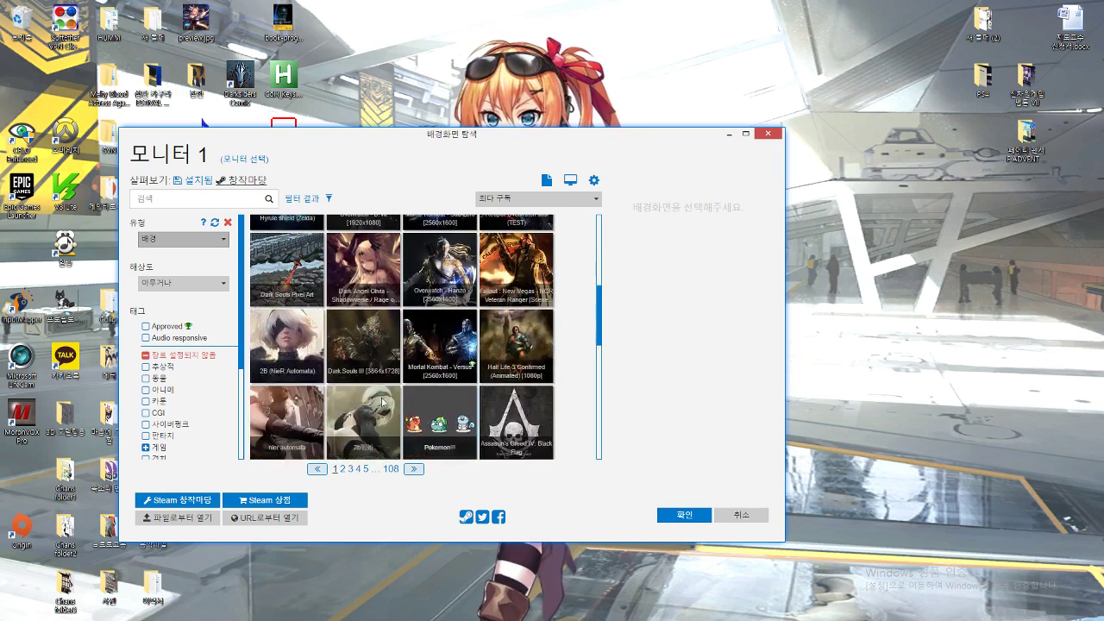
scroll(376, 398, "down", 6)
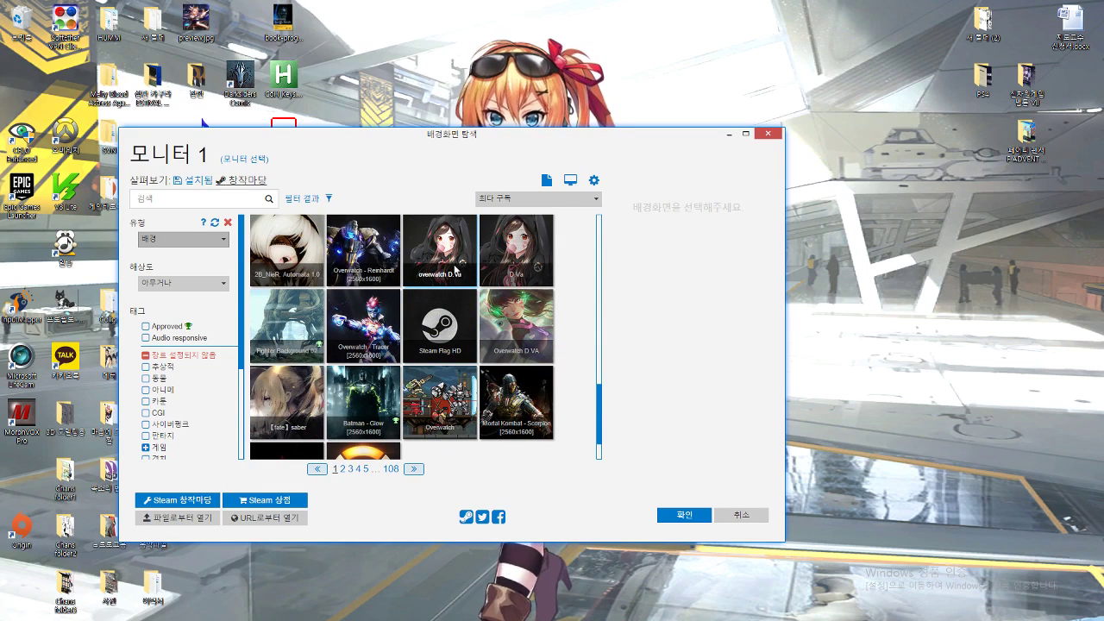
scroll(436, 293, "down", 1)
left_click(297, 336)
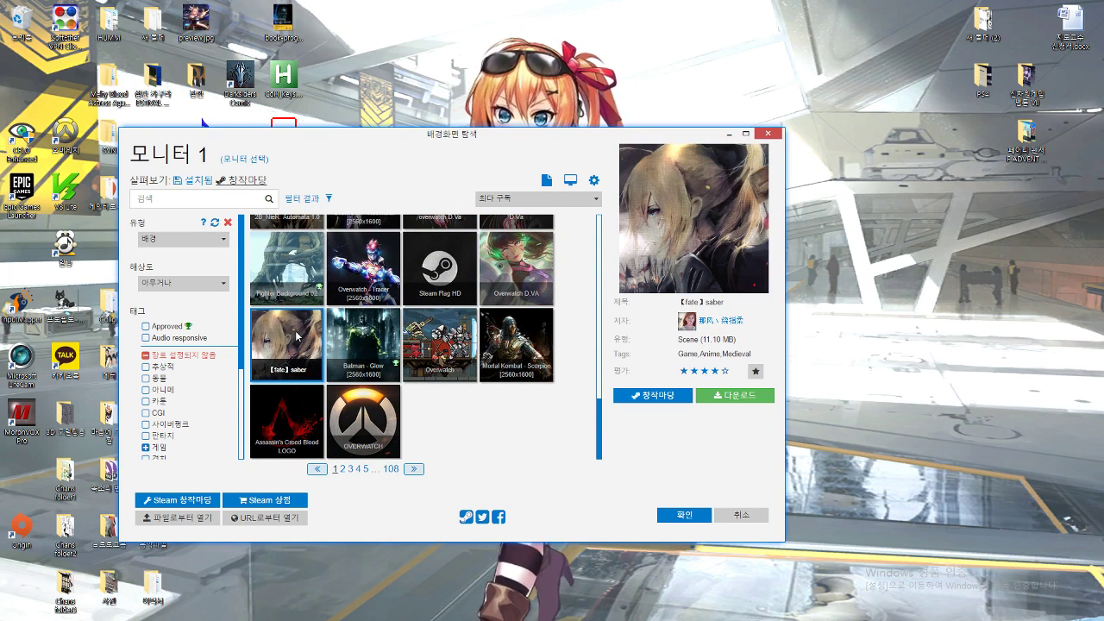
left_click(747, 398)
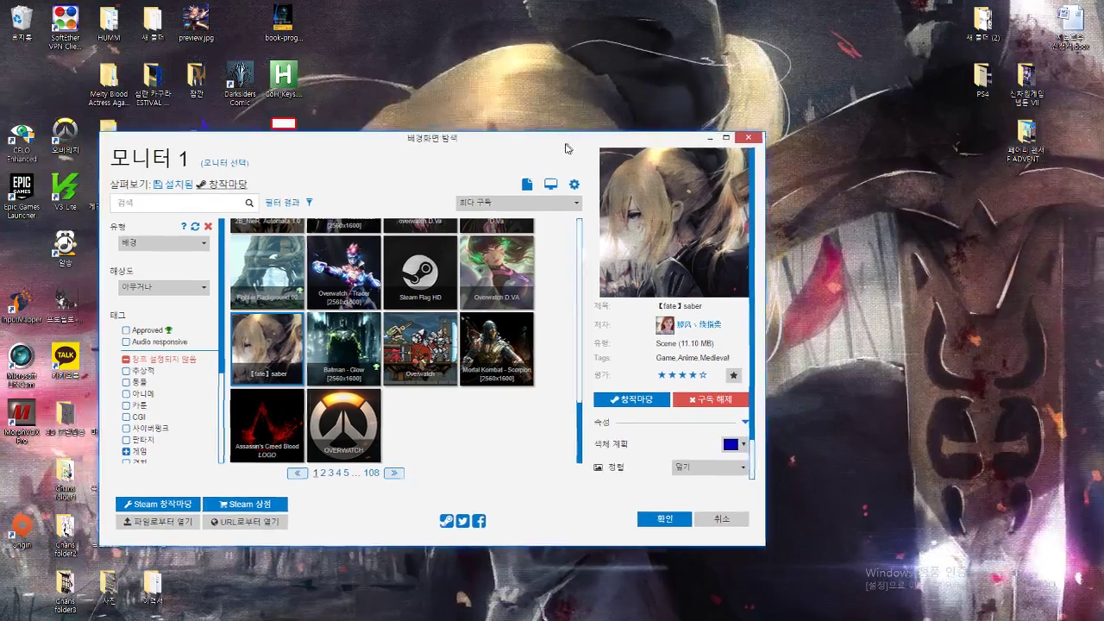
left_click(766, 134)
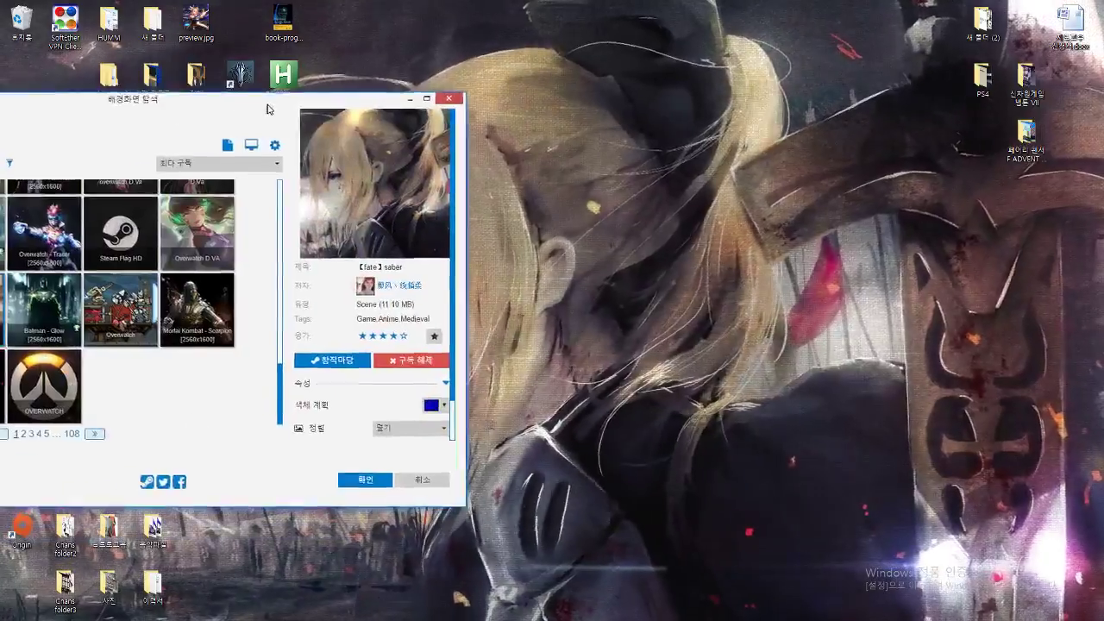
left_click_drag(269, 97, 523, 47)
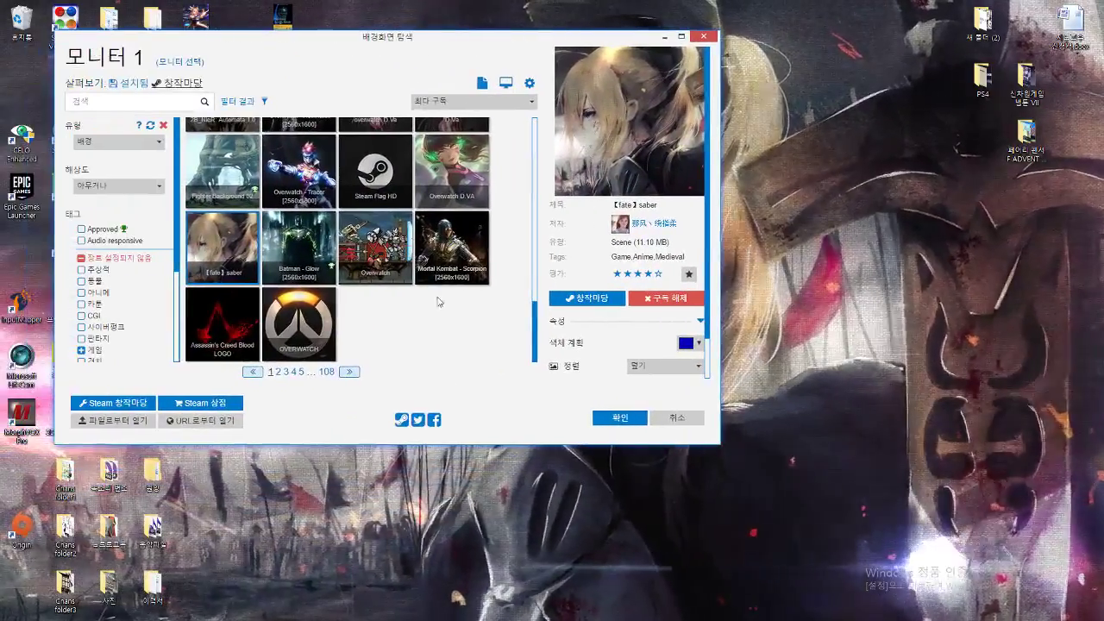
- Open page 2 of the scene wallpapers and preview Vegeta - Animated Rain
left_click(357, 374)
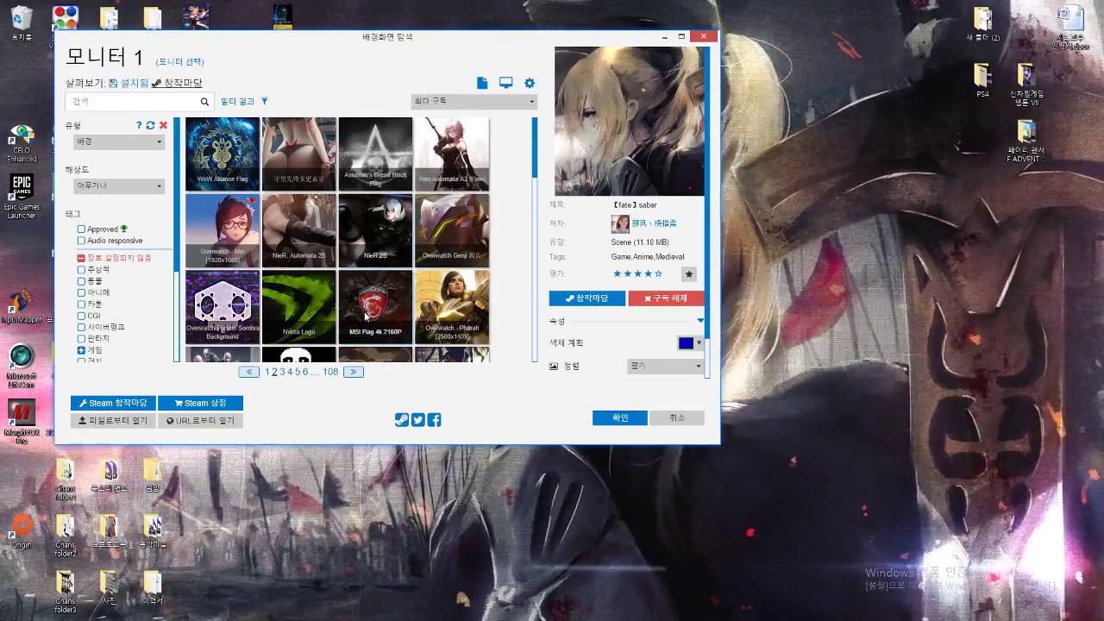
scroll(399, 234, "down", 3)
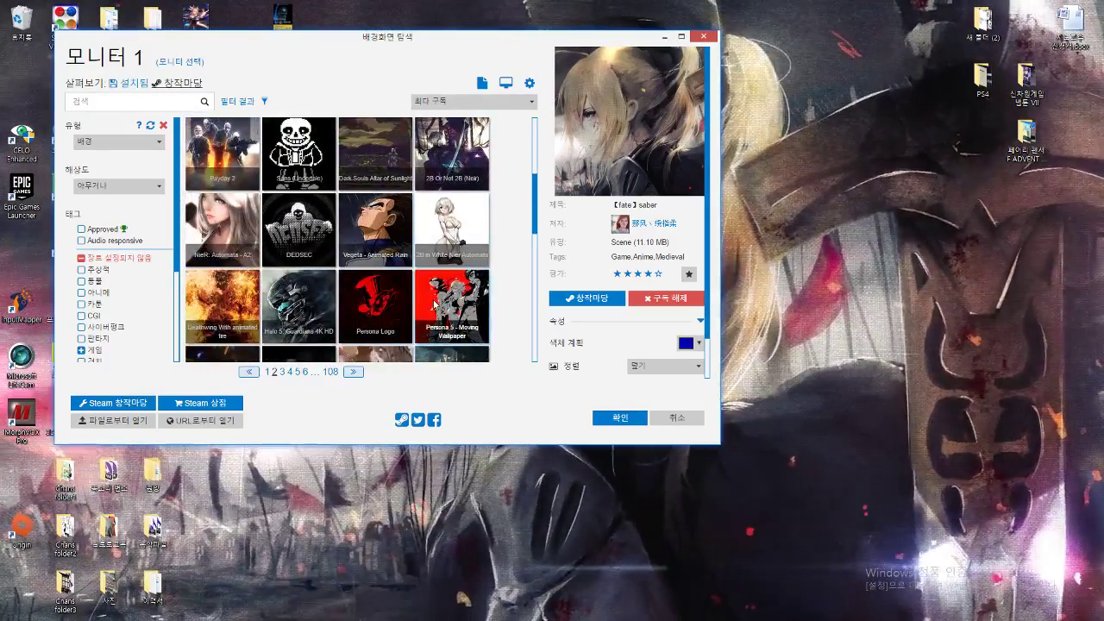
scroll(436, 306, "down", 1)
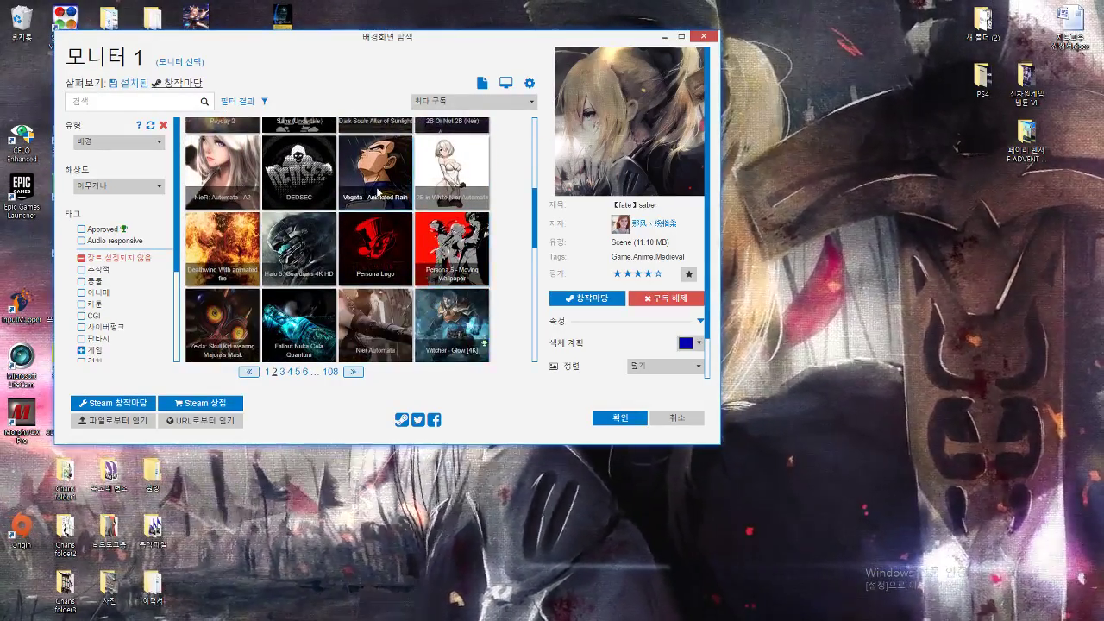
left_click(377, 184)
- Preview the NIER :2B and NieR Automata №2 [3840x2160] wallpapers further down page 2
scroll(371, 233, "down", 3)
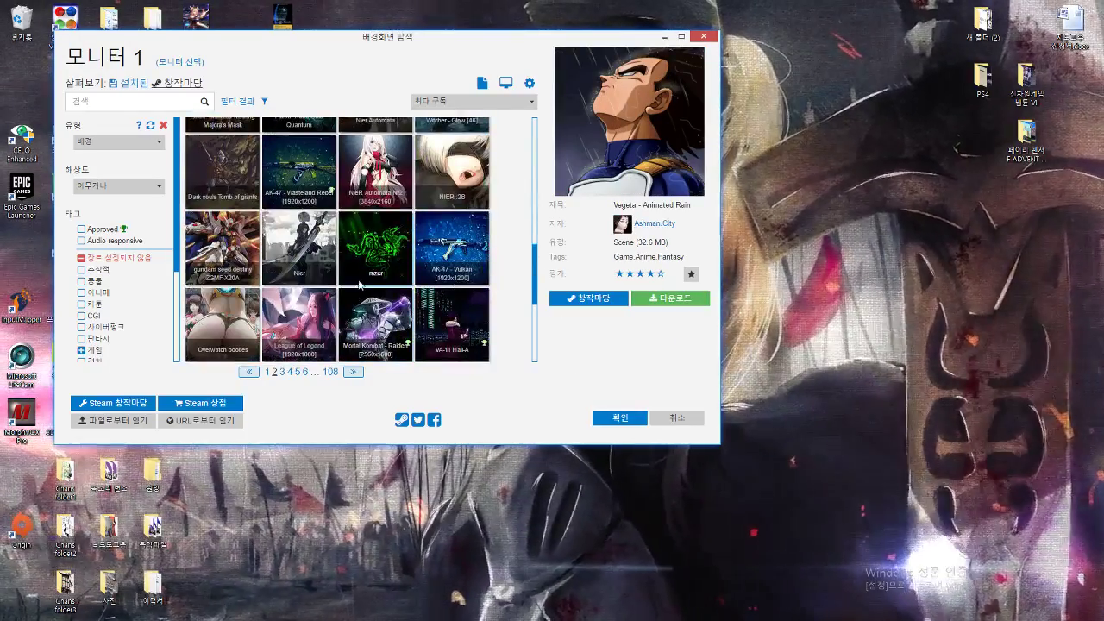
left_click(450, 176)
scroll(397, 242, "up", 1)
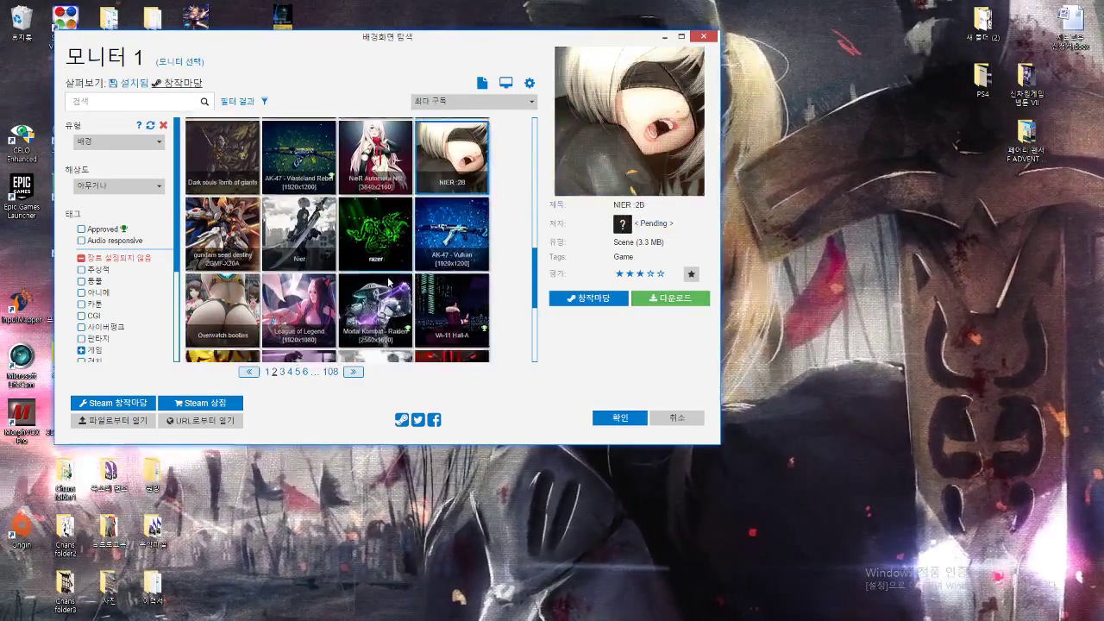
scroll(388, 253, "up", 1)
left_click(388, 250)
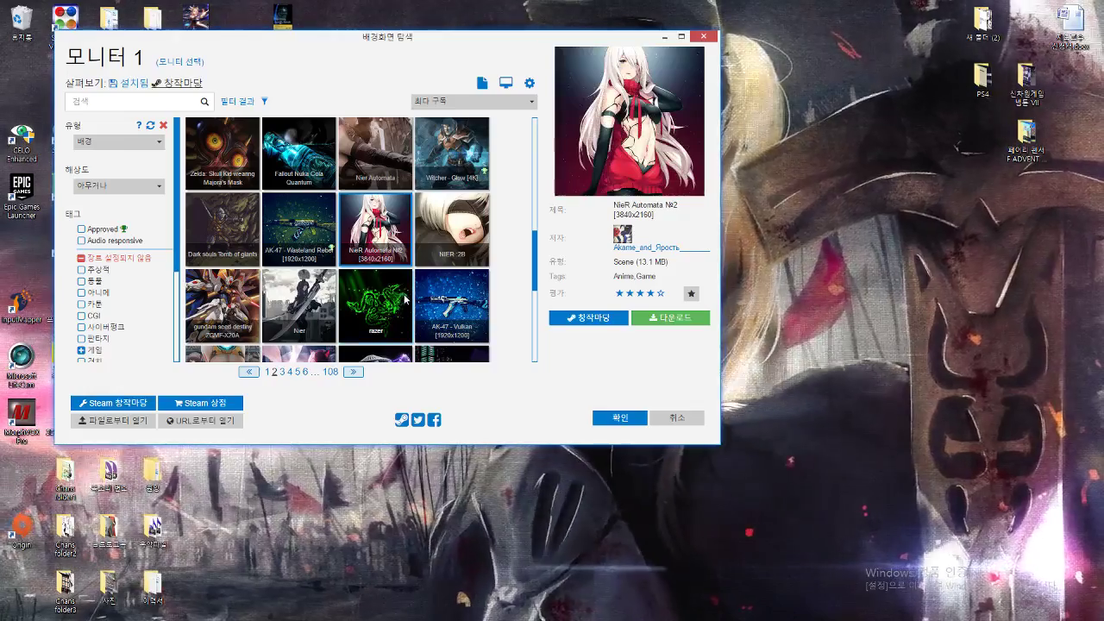
- Open page 3 of the scene wallpapers and preview the one with the long-haired orange-blonde girl in the first row
scroll(397, 300, "down", 5)
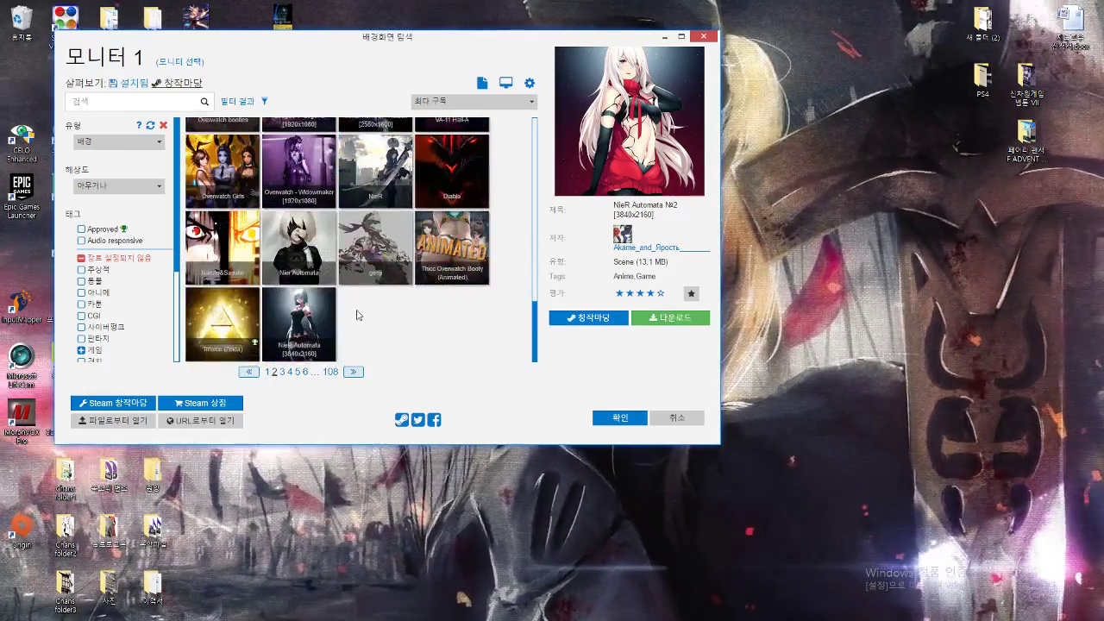
left_click(360, 375)
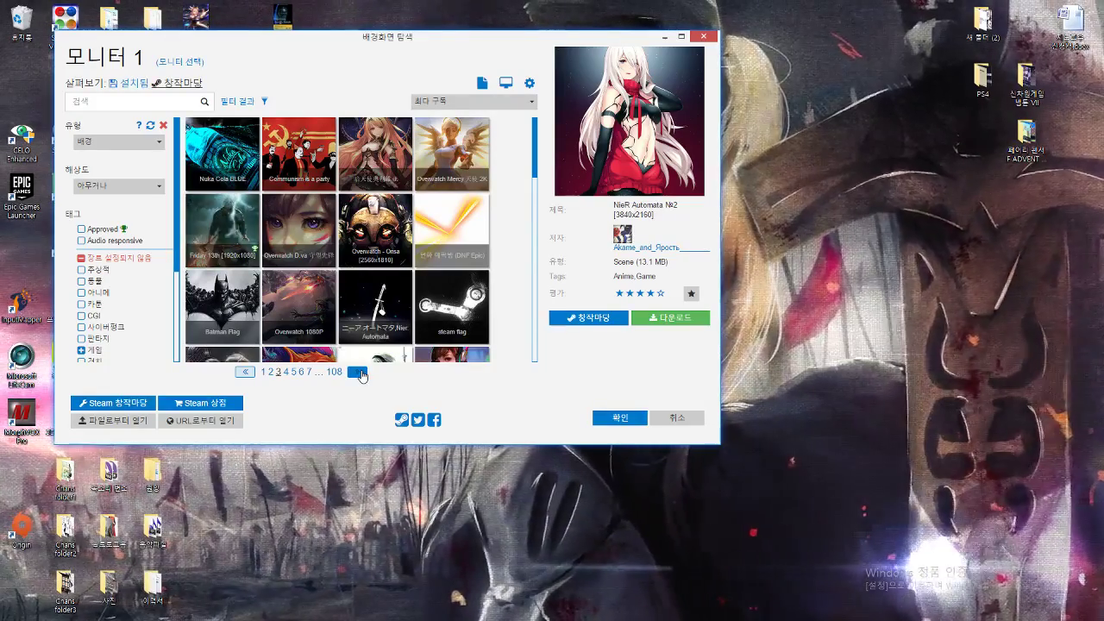
left_click(365, 169)
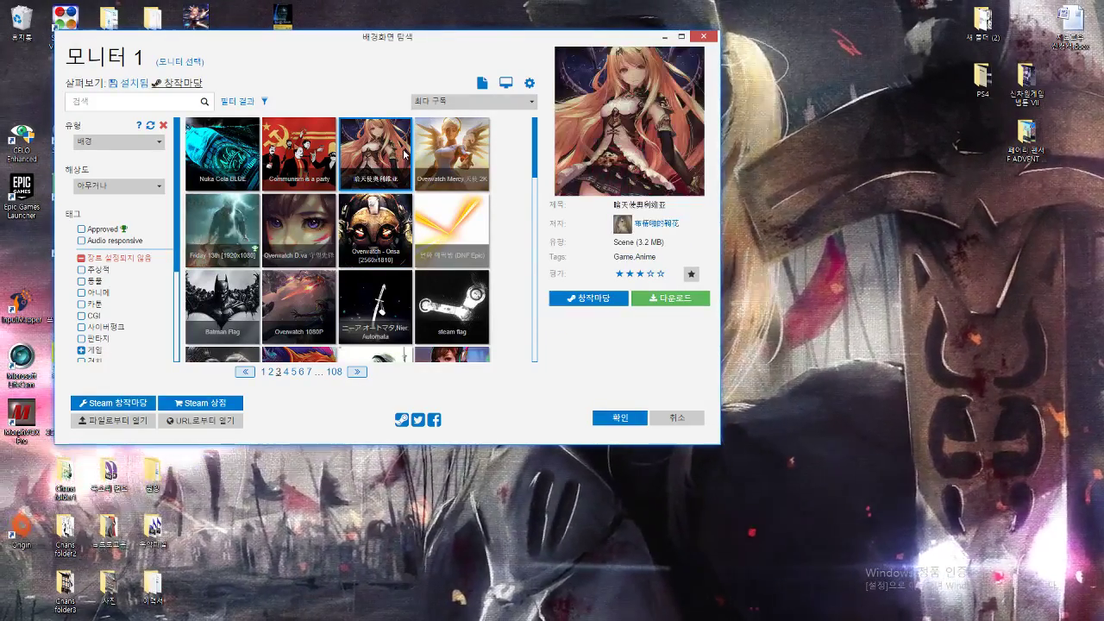
- Preview the Ahri Bikini and World of Warcraft (Jaina Proudmoore) scene wallpapers further down page 3
scroll(423, 212, "down", 3)
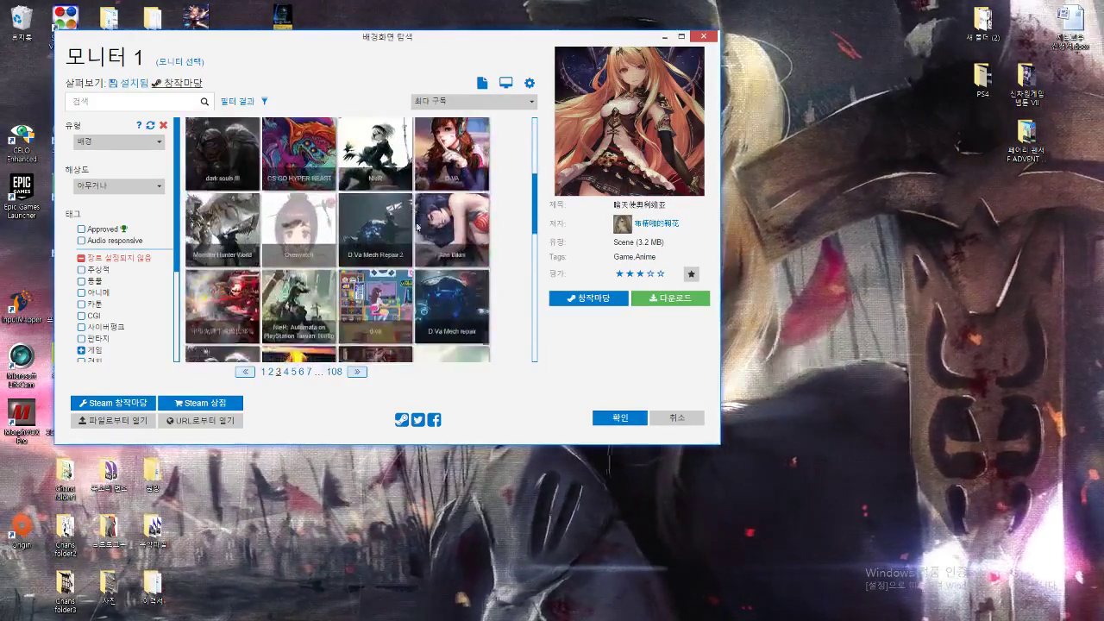
left_click(454, 231)
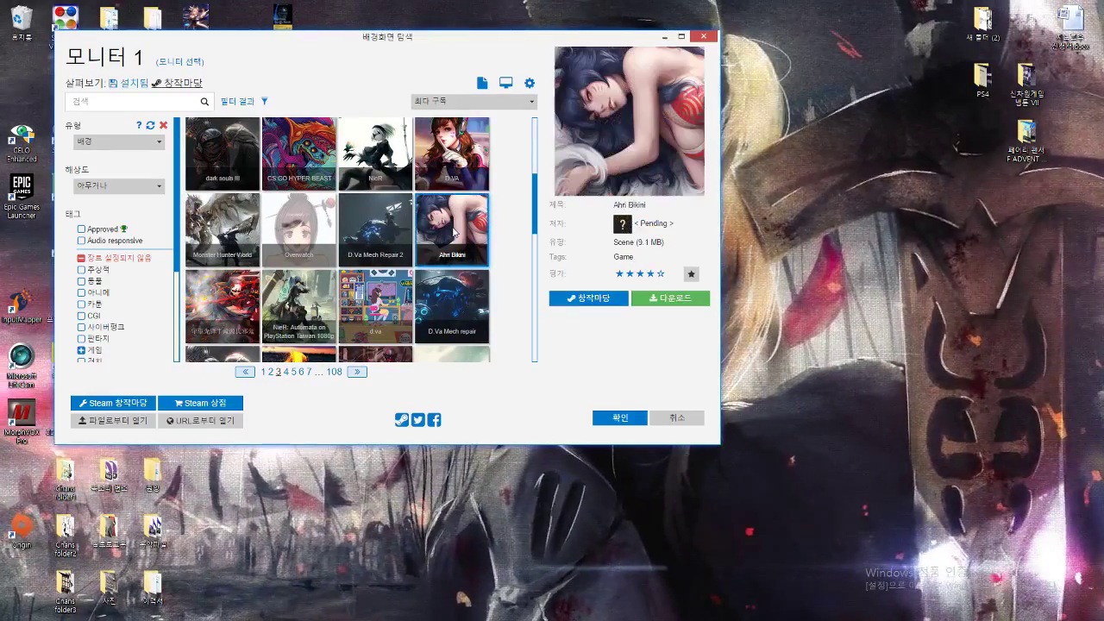
scroll(380, 226, "down", 5)
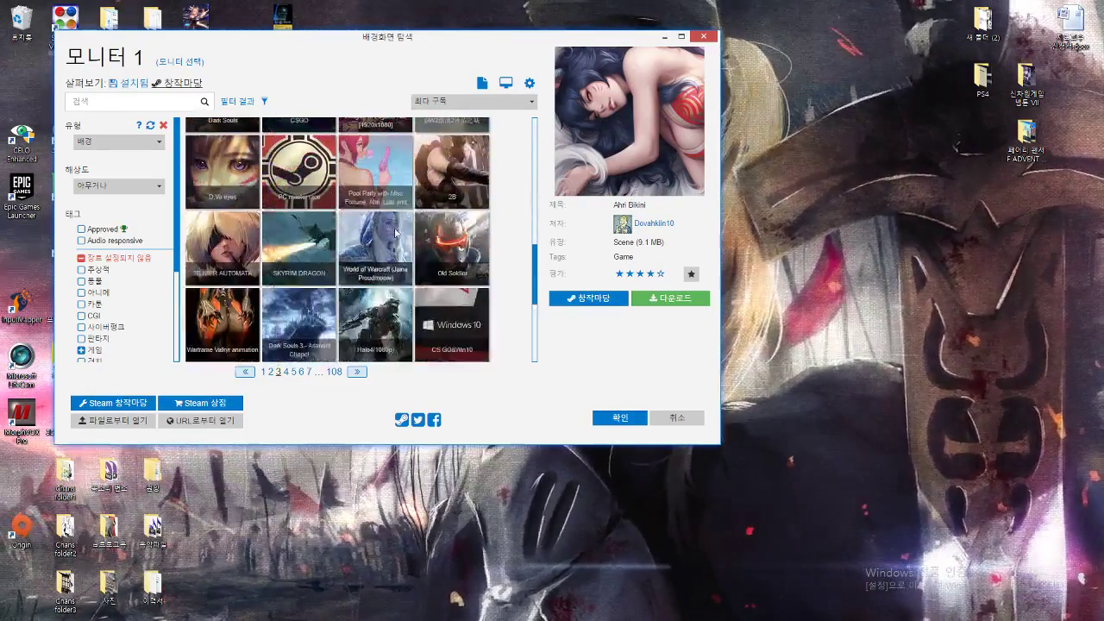
left_click(343, 258)
scroll(388, 273, "down", 3)
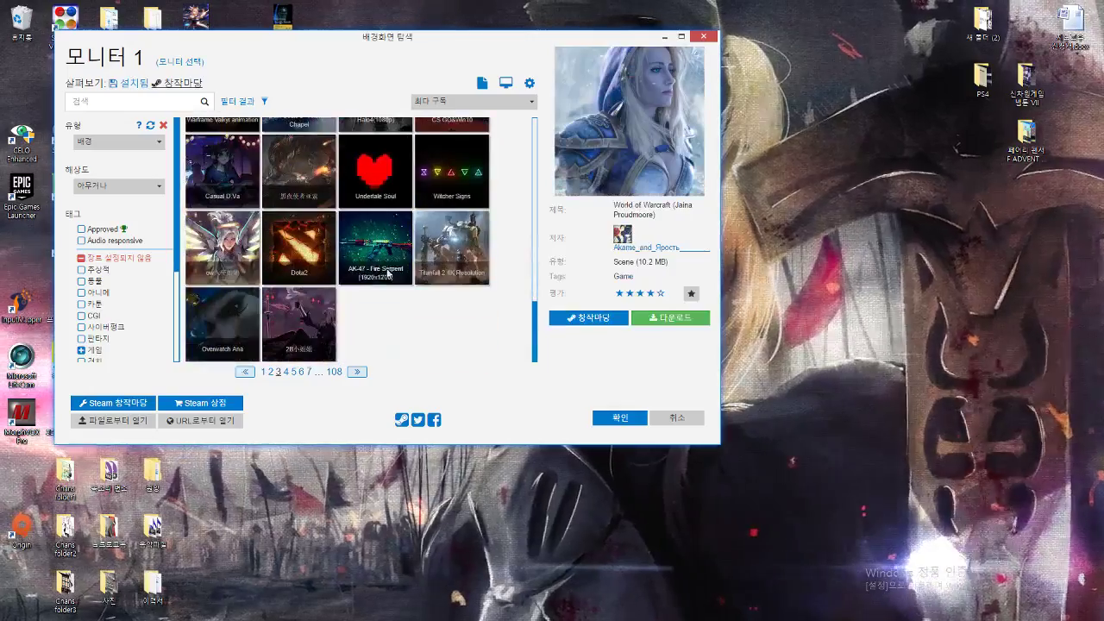
- Open page 4 of the scene wallpapers and preview 崩坏3 and Vengeful Spirit
left_click(357, 372)
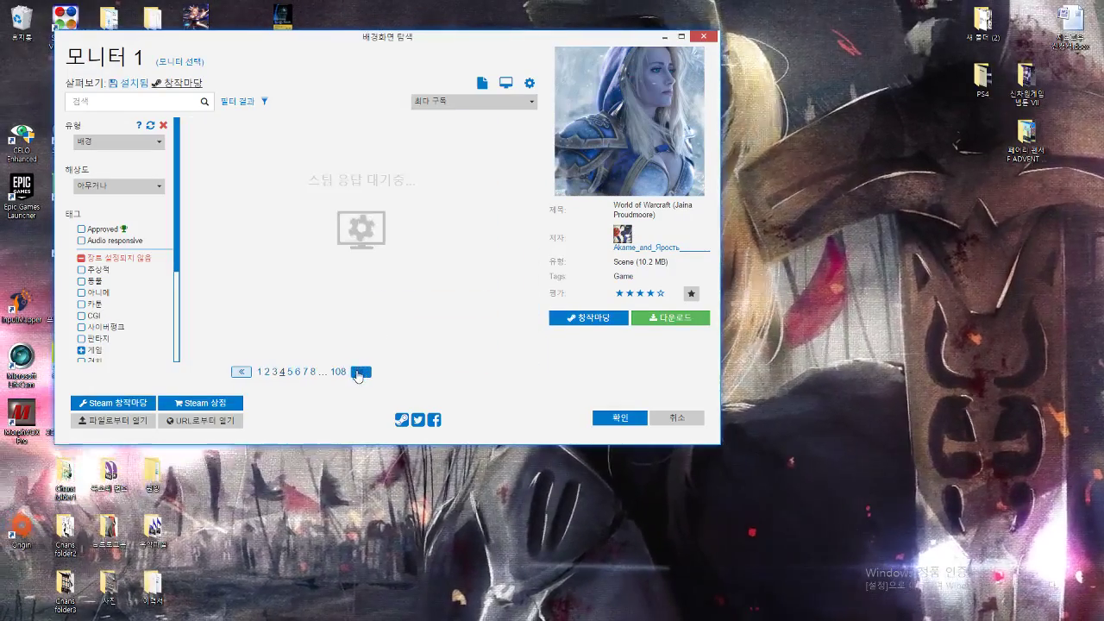
scroll(328, 328, "down", 1)
scroll(329, 327, "up", 1)
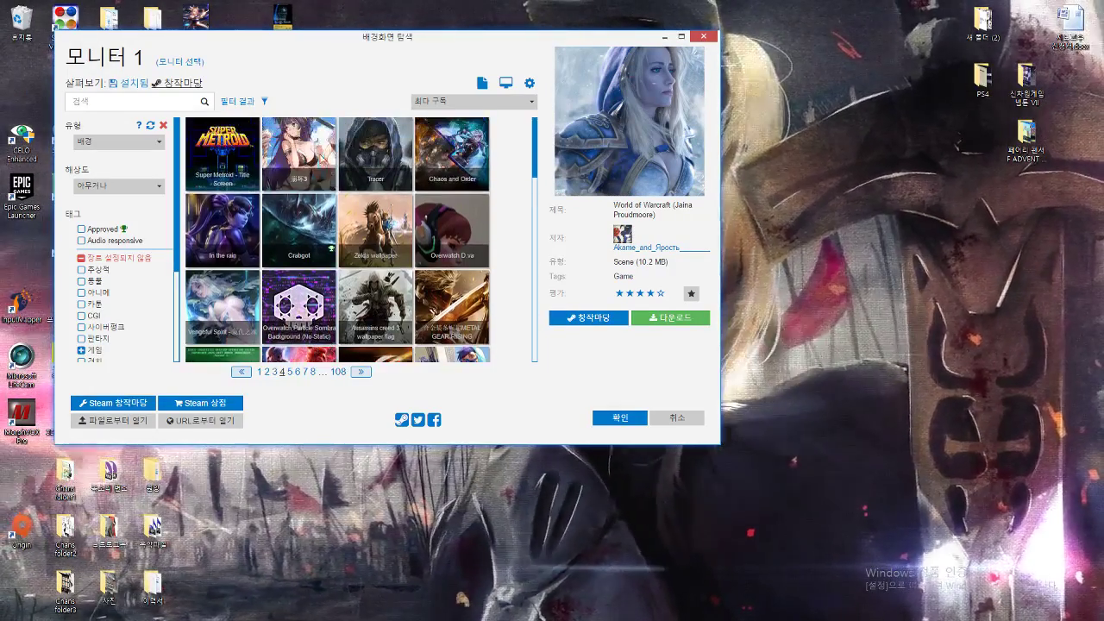
left_click(304, 154)
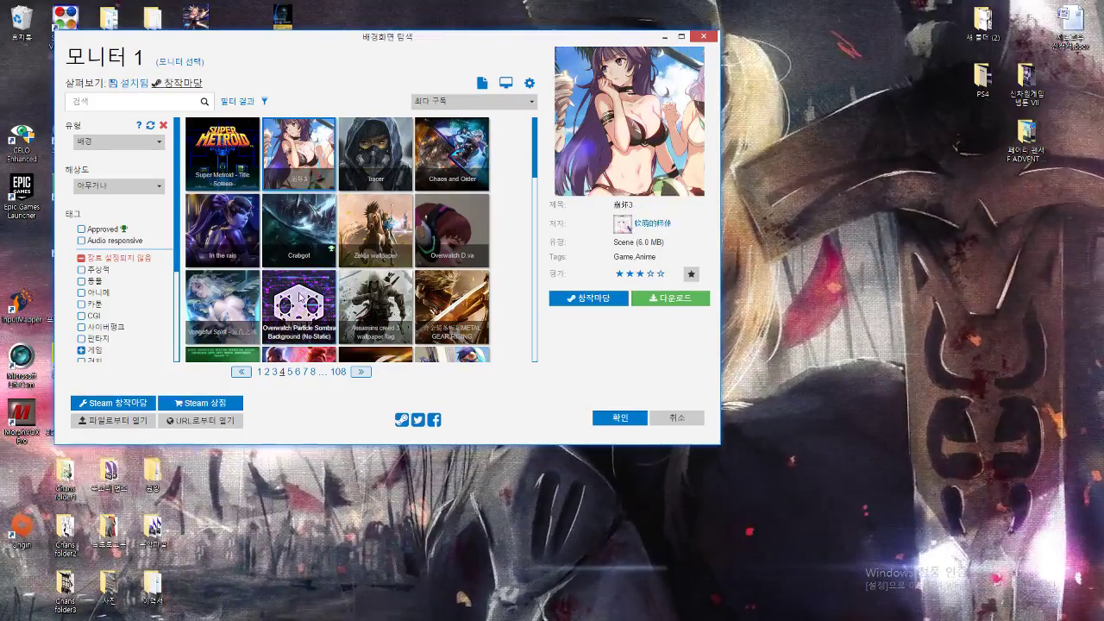
left_click(299, 306)
left_click(231, 312)
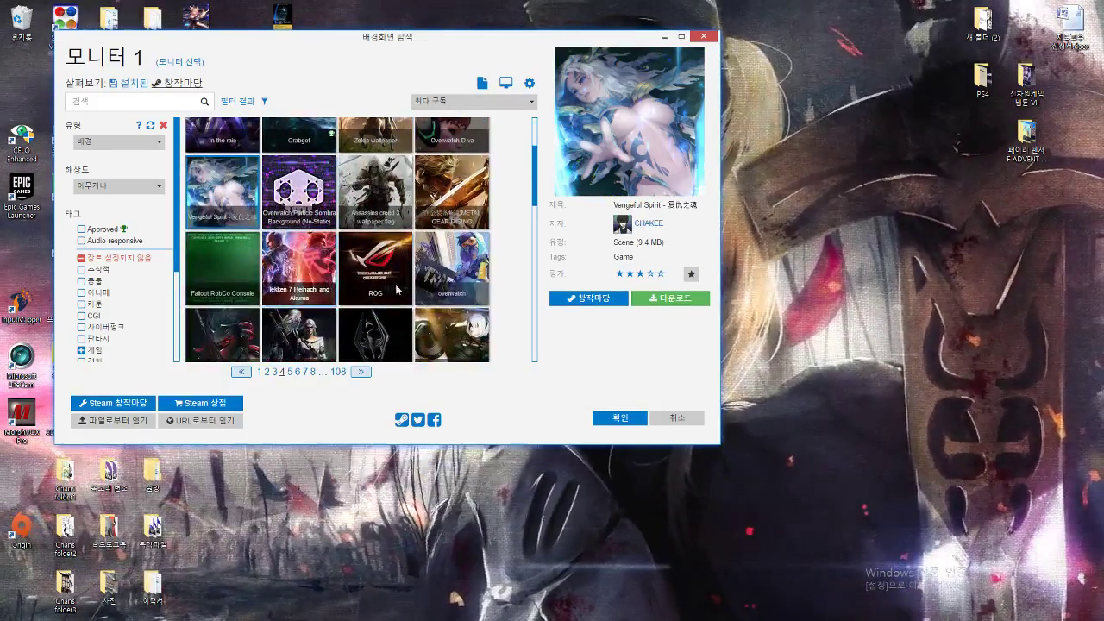
- Preview the overwatch, Skyrim Flag and K-ON x Overwatch wallpapers further down page 4
left_click(432, 289)
scroll(429, 293, "down", 3)
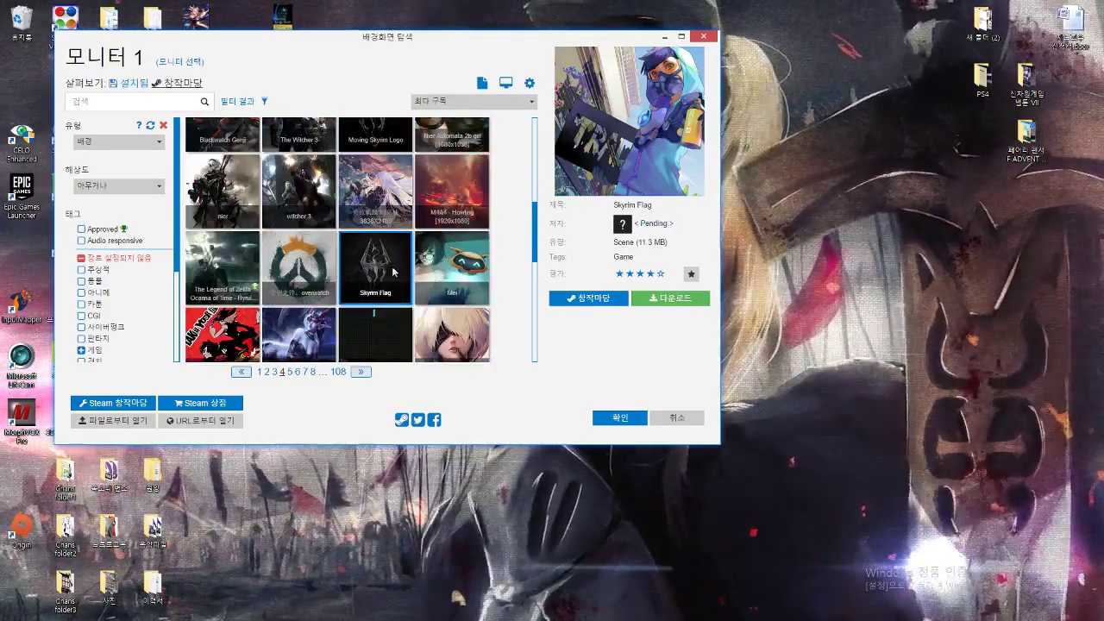
scroll(371, 263, "down", 2)
scroll(377, 298, "down", 3)
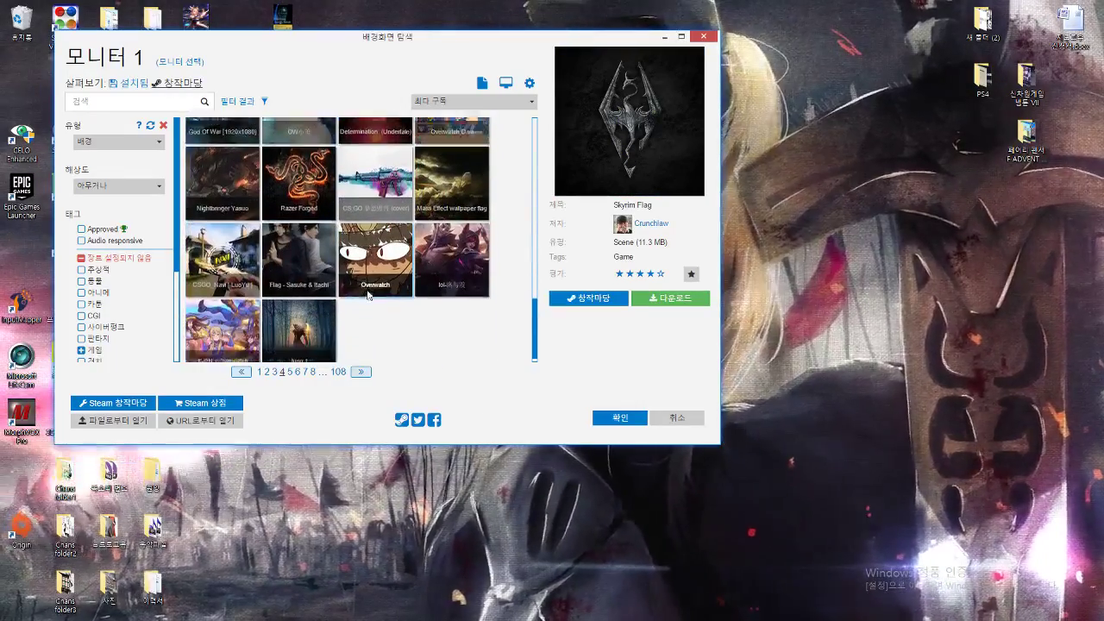
left_click(242, 321)
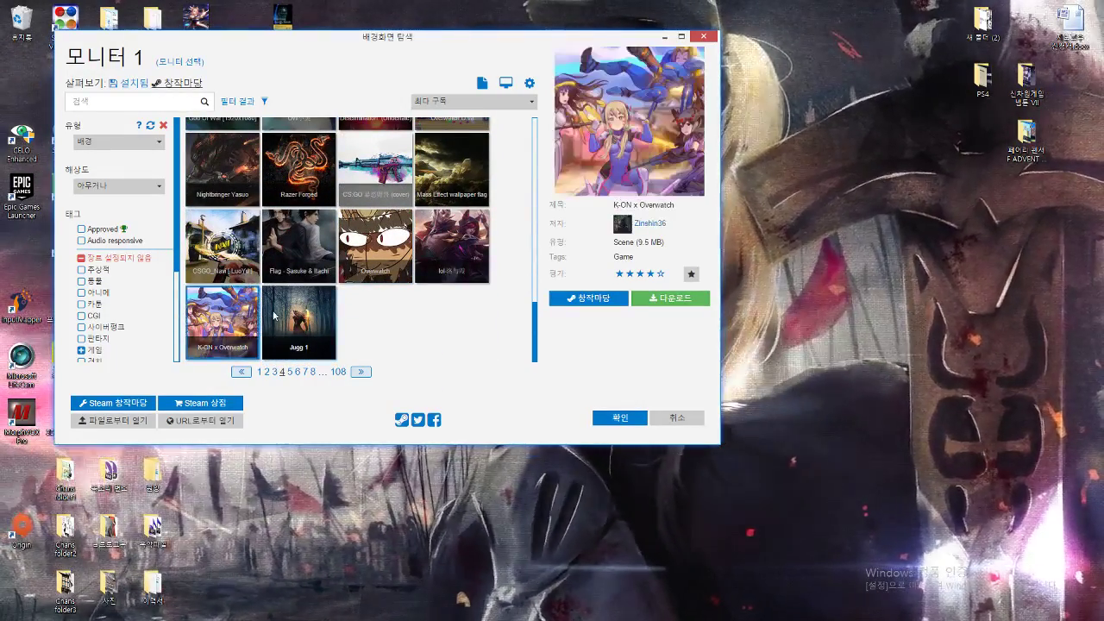
- Open page 5 of the scene wallpapers and preview The Legend Of Zelda and Portal
left_click(362, 372)
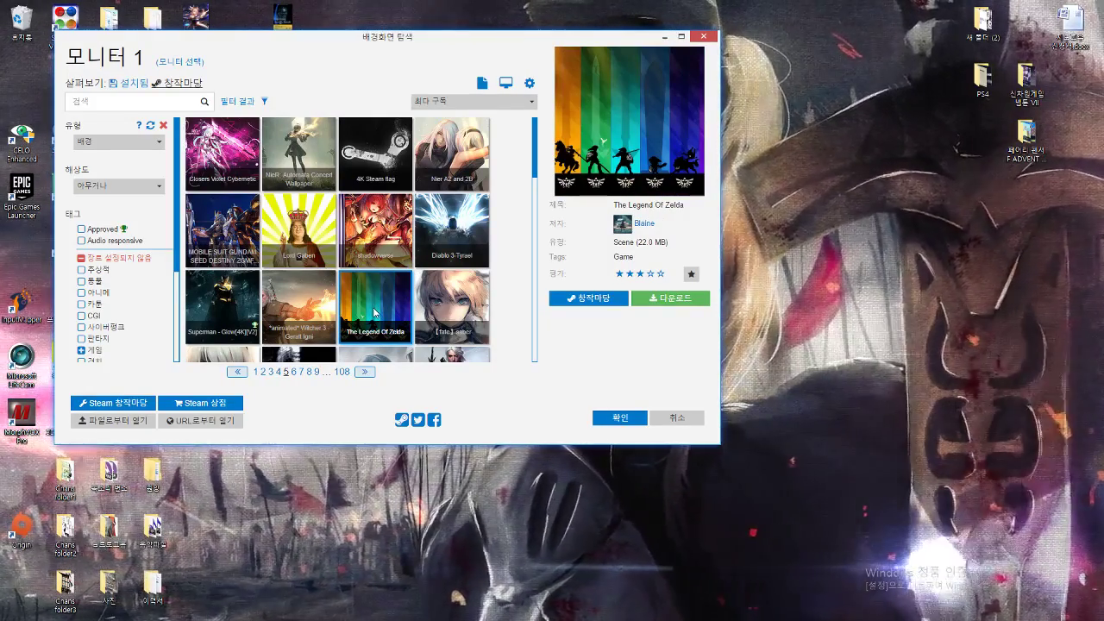
scroll(371, 293, "down", 5)
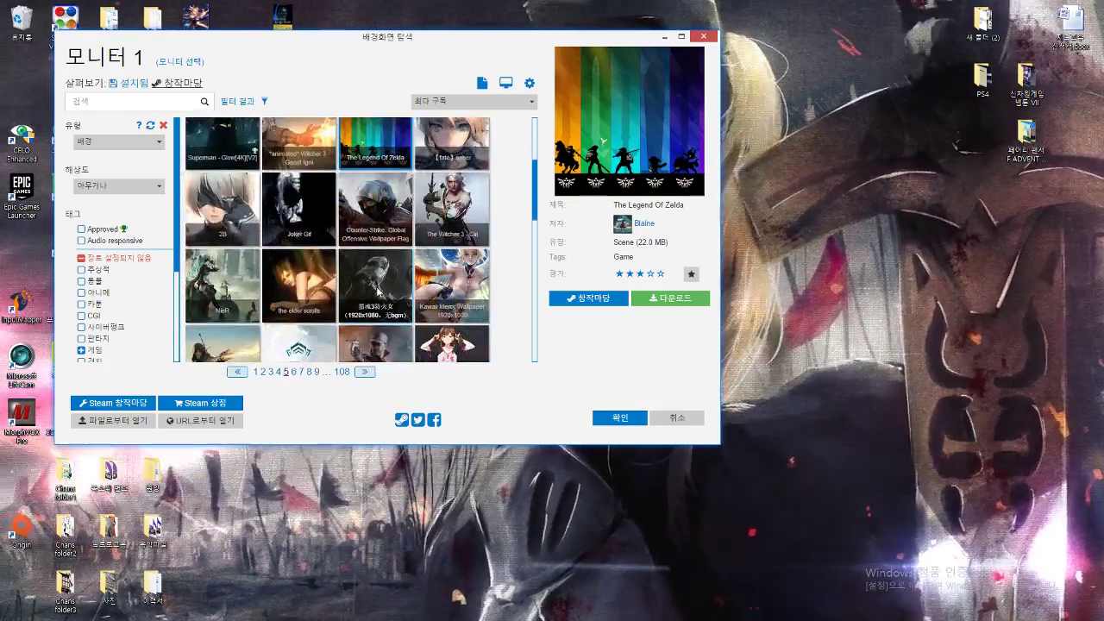
scroll(399, 275, "down", 3)
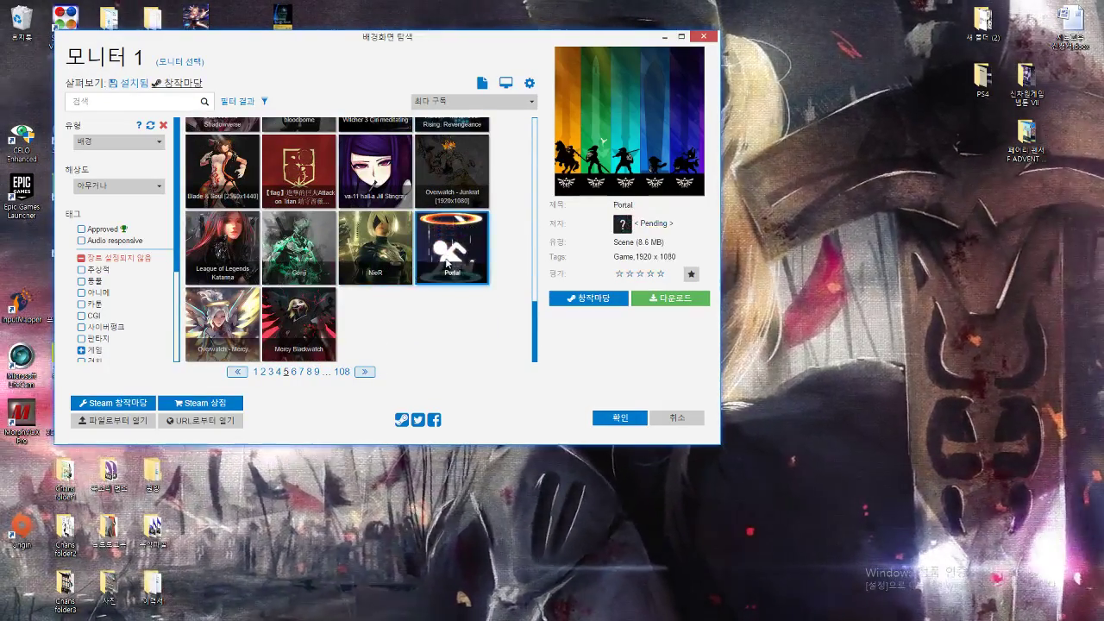
- Try out the Blade & Soul [2560x1440] wallpaper on the desktop and unsubscribe from it
left_click(247, 192)
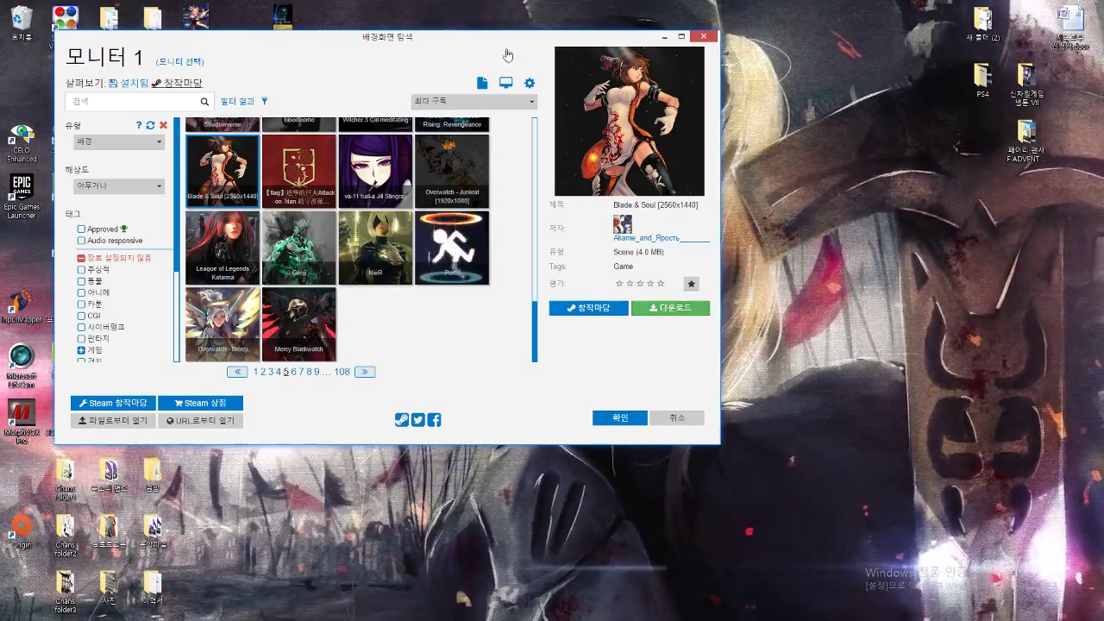
left_click_drag(510, 46, 26, 126)
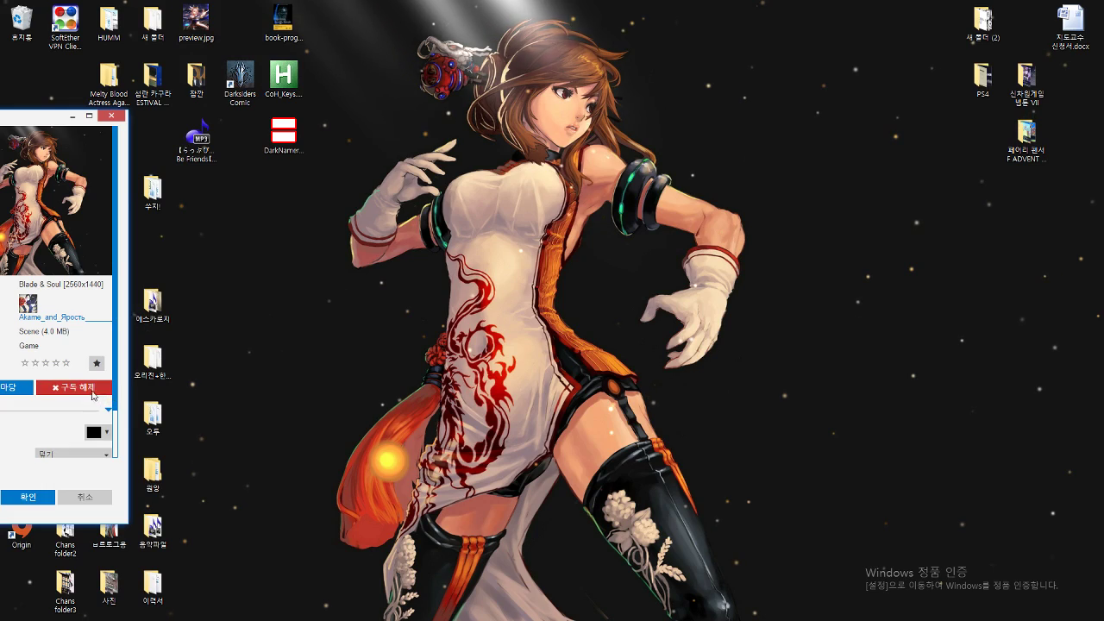
left_click(92, 392)
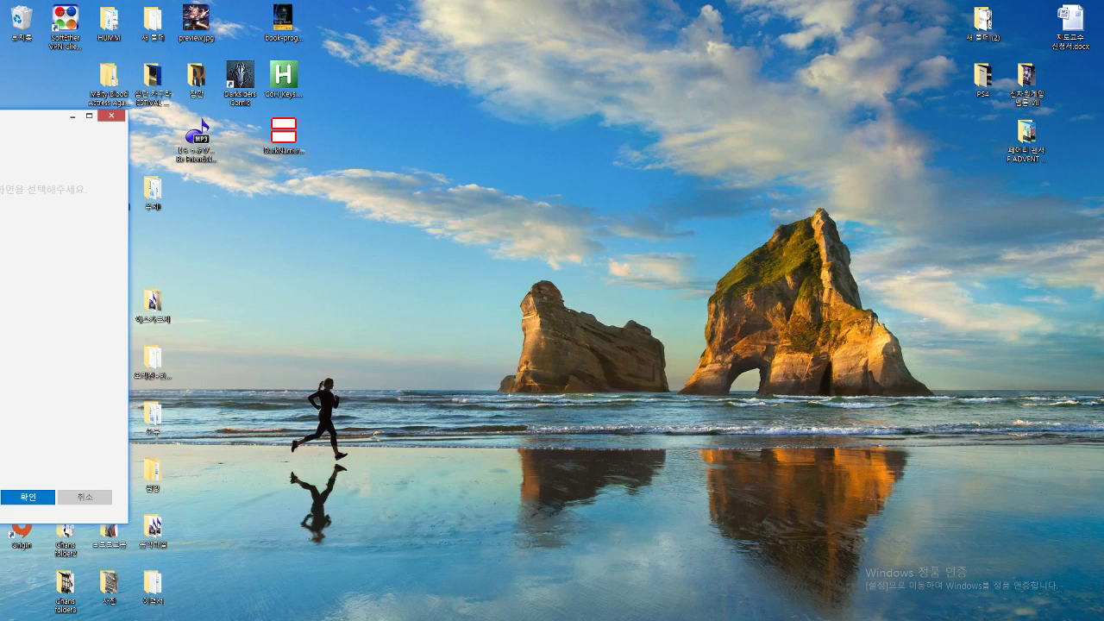
- Bring the browser window back into full view and download the Dark Jeanne - Shadowverse scene wallpaper from page 5
left_click_drag(2, 114, 824, 42)
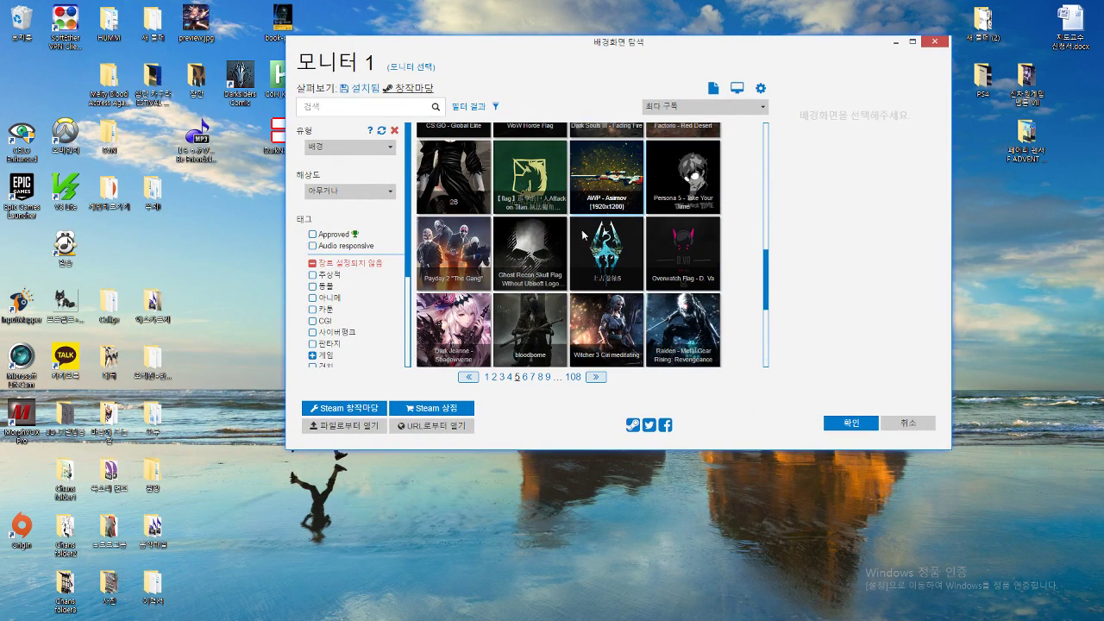
left_click(466, 330)
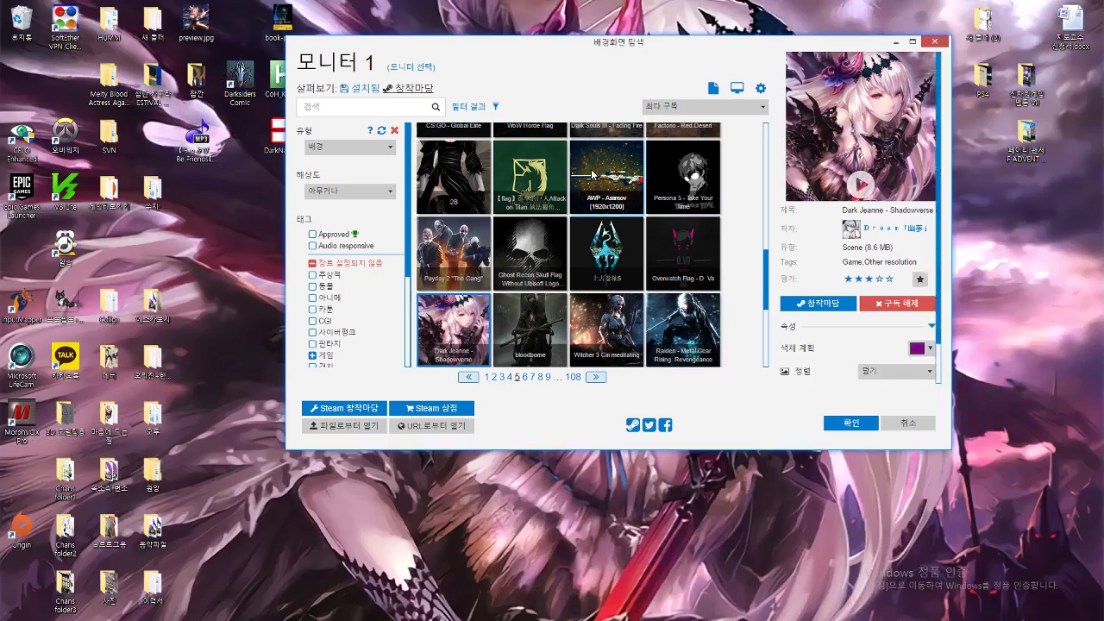
- Try out the AWP - Asiimov [1920x1200] wallpaper with the window moved aside and unsubscribe from it
left_click(606, 177)
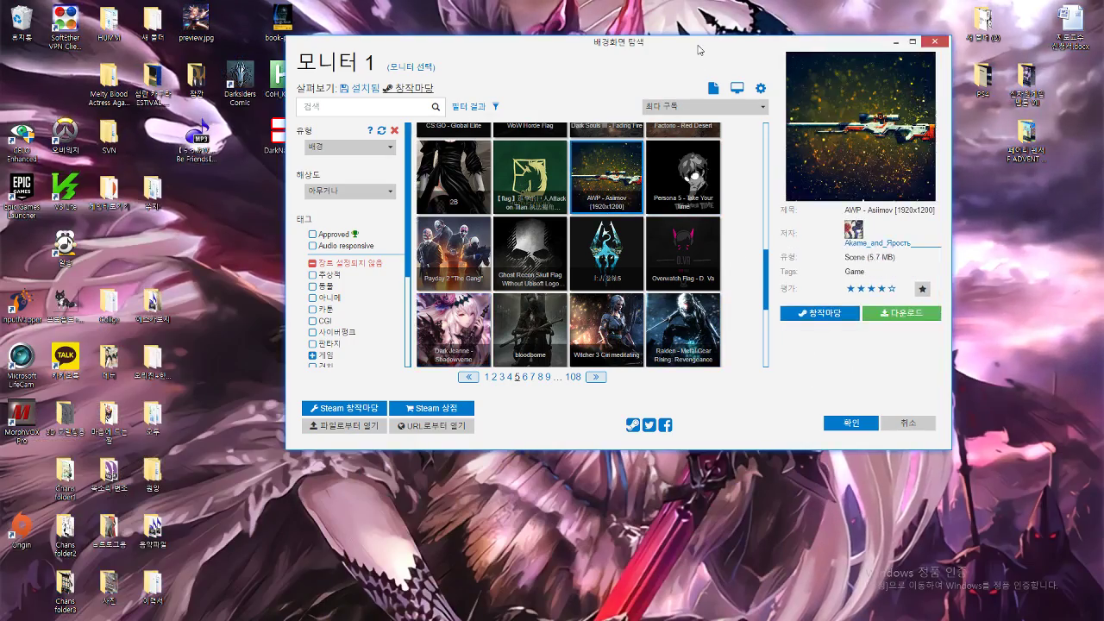
left_click_drag(709, 42, 640, 79)
scroll(512, 270, "down", 2)
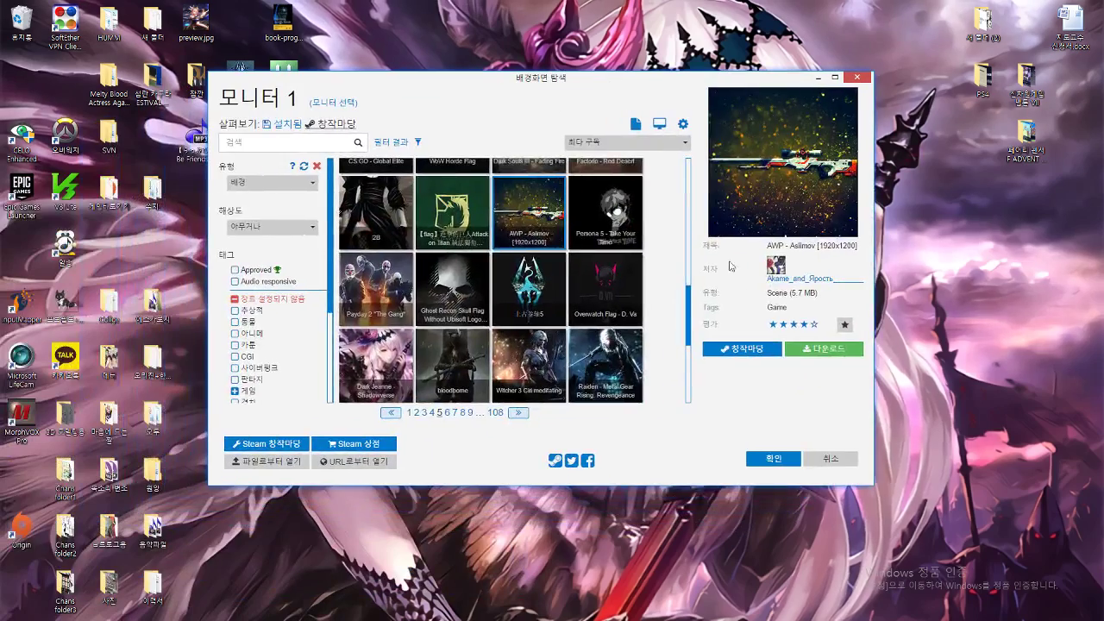
scroll(512, 270, "up", 2)
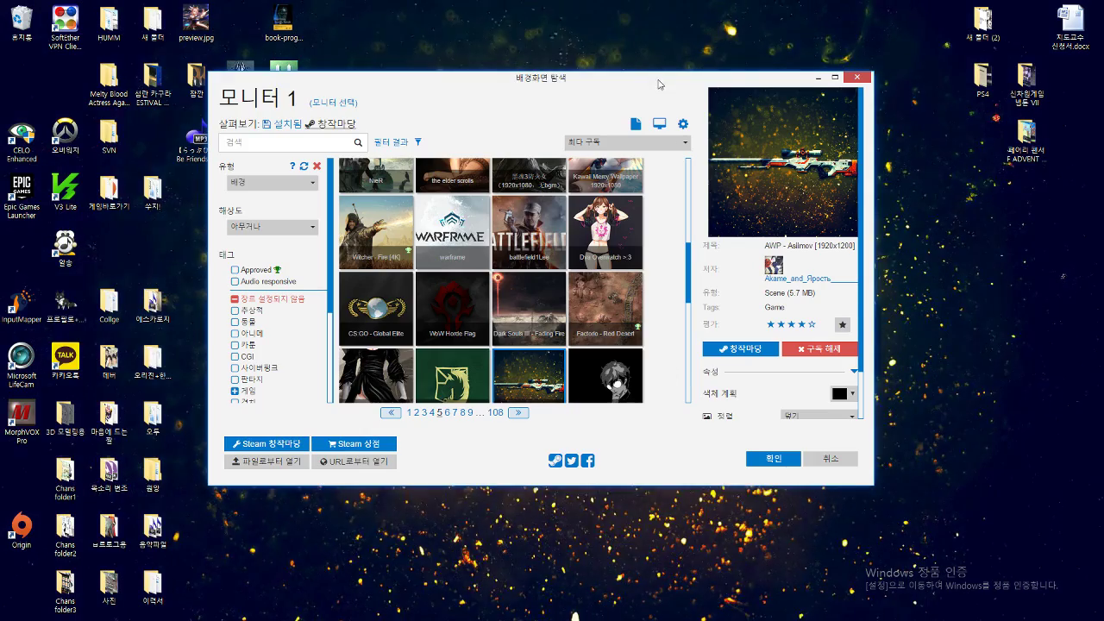
left_click_drag(658, 84, 478, 107)
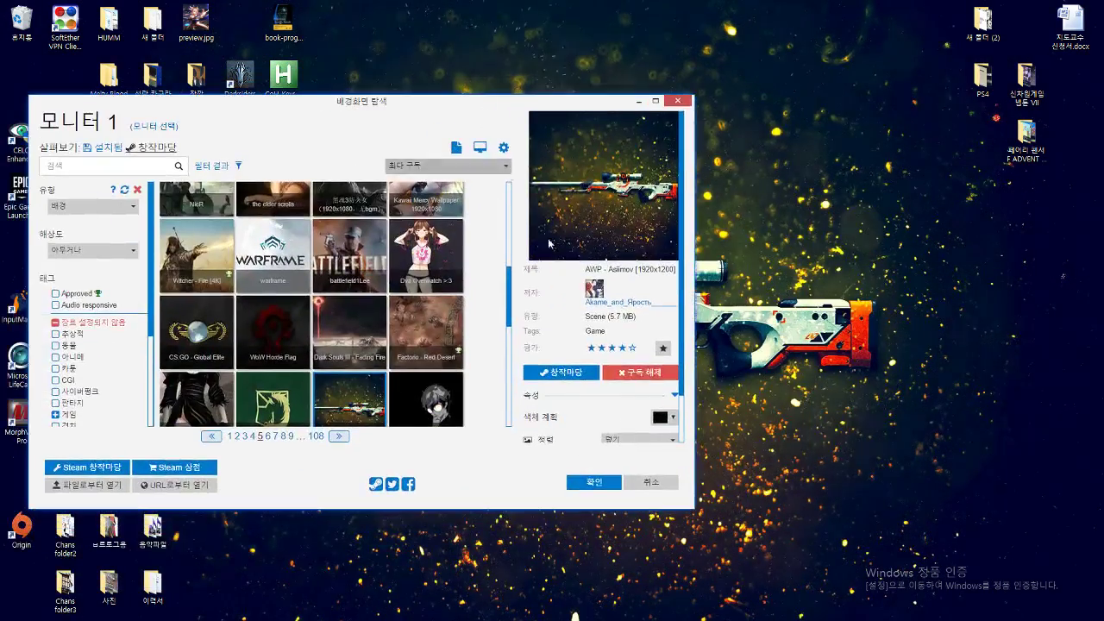
left_click(651, 370)
- Preview battlefield1Lee, Counter-Strike: Global Offensive Wallpaper Flag and Closers Violet Cybernetic on page 5
left_click(434, 188)
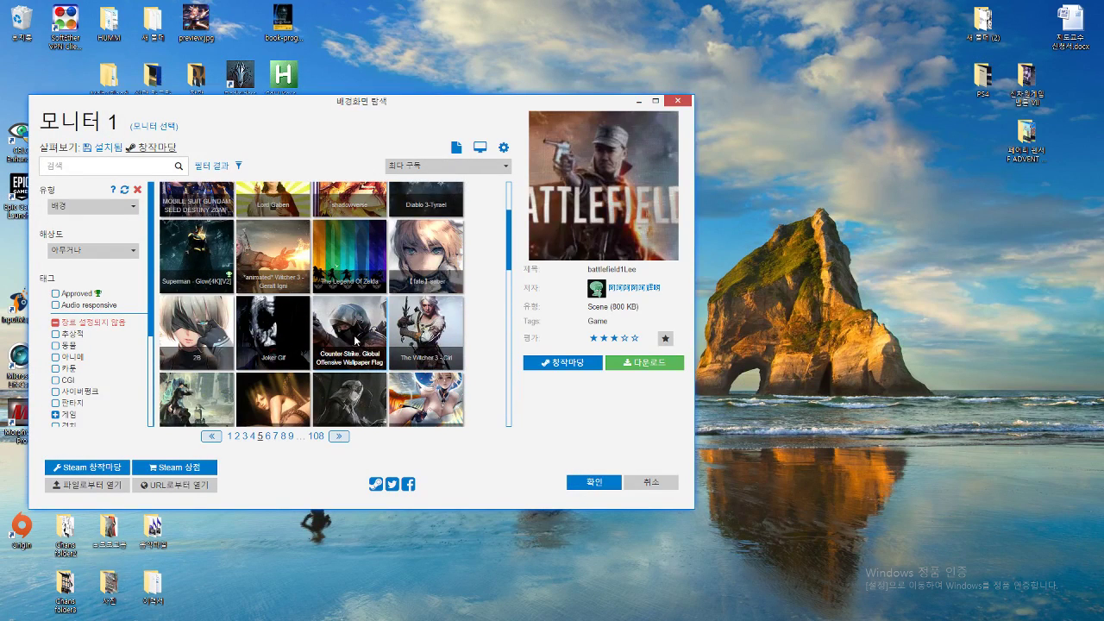
left_click(355, 341)
scroll(316, 329, "up", 2)
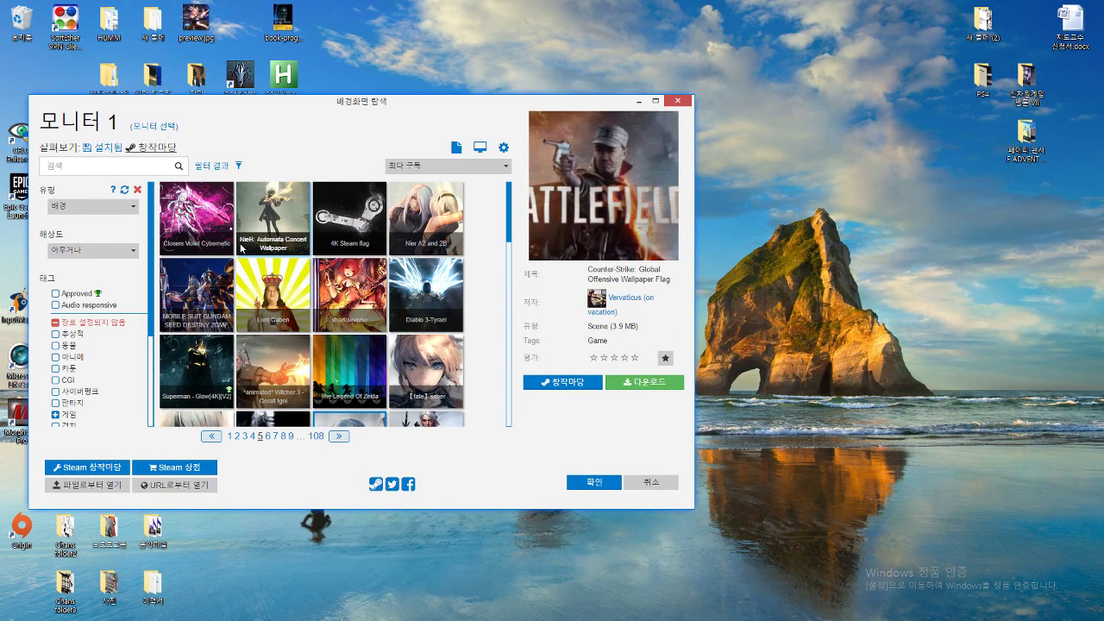
left_click(185, 220)
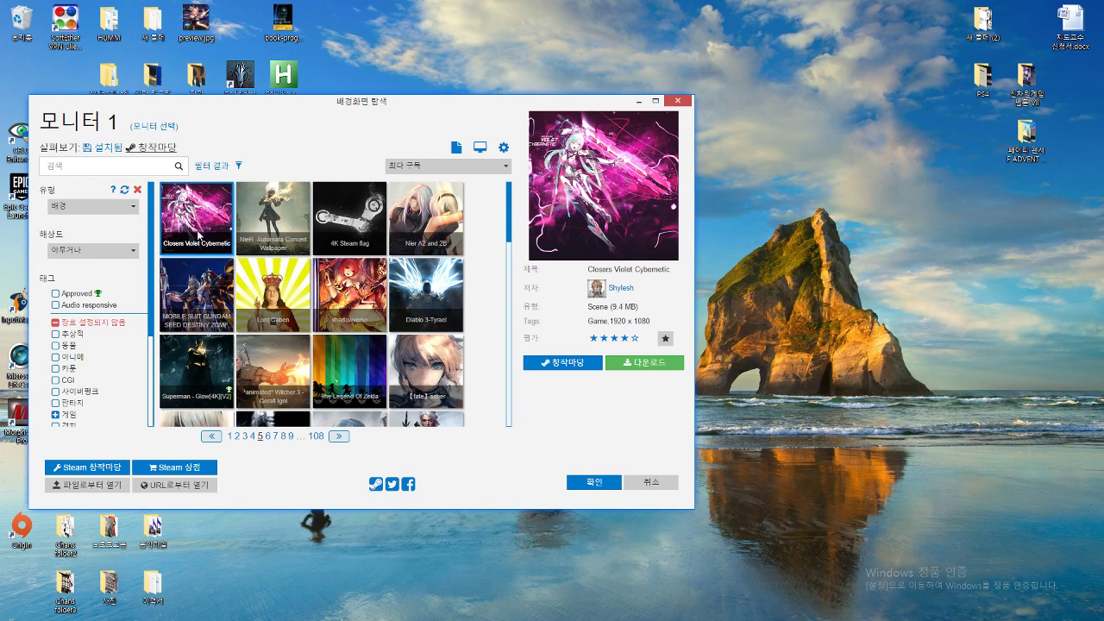
- Switch to the installed wallpapers and apply the first one, the web wallpaper （飘雪）超次元游戏海王星-史书
left_click(98, 151)
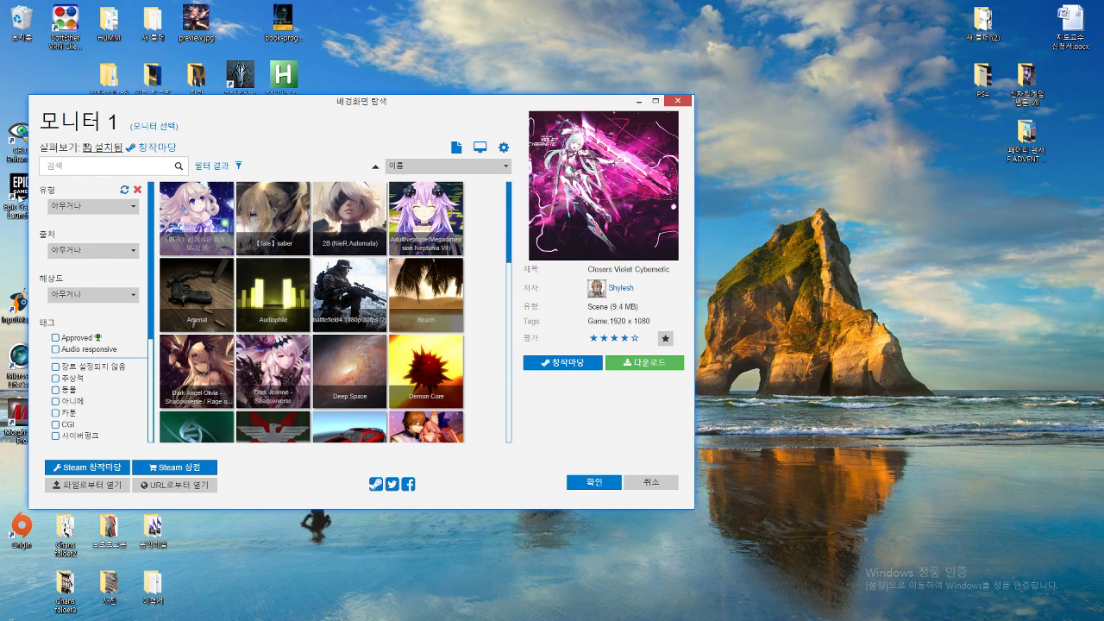
left_click(198, 214)
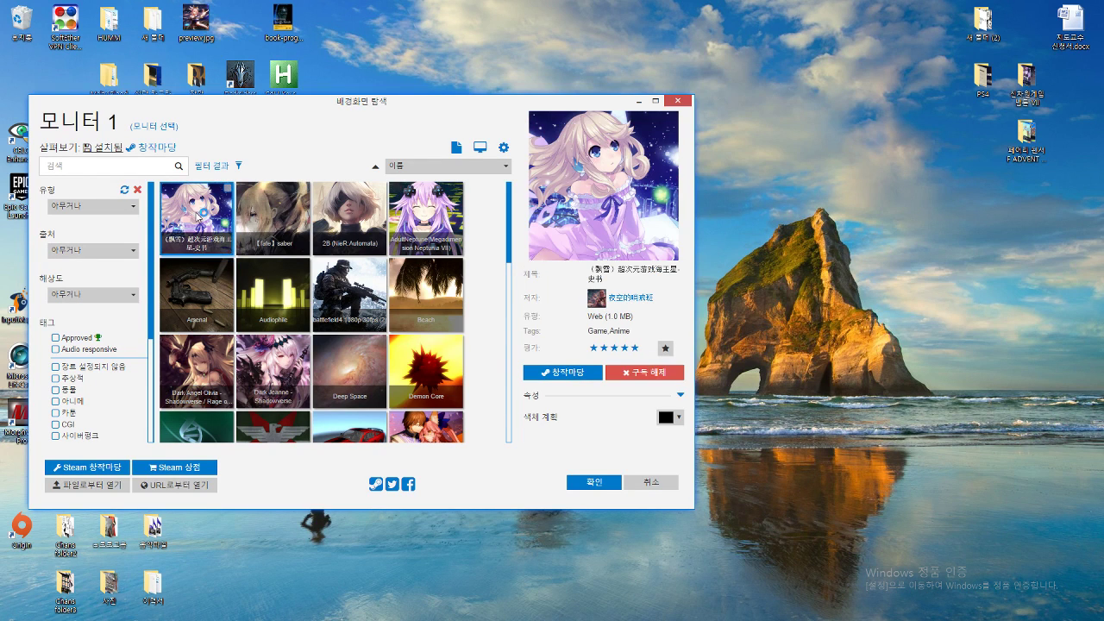
right_click(198, 214)
left_click(175, 254)
left_click(190, 289)
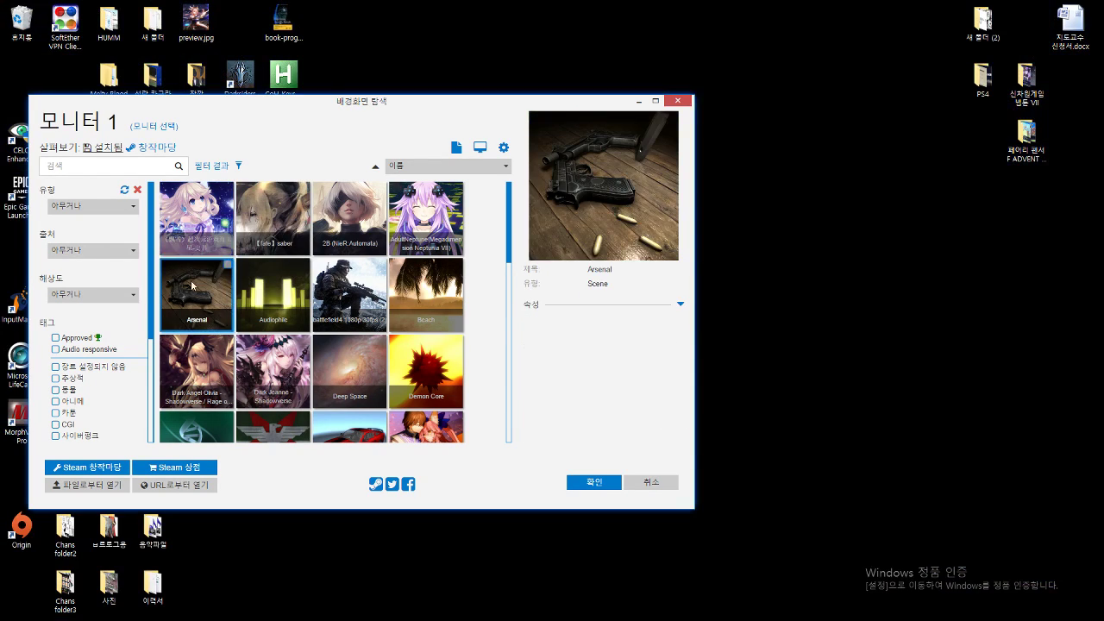
left_click(191, 203)
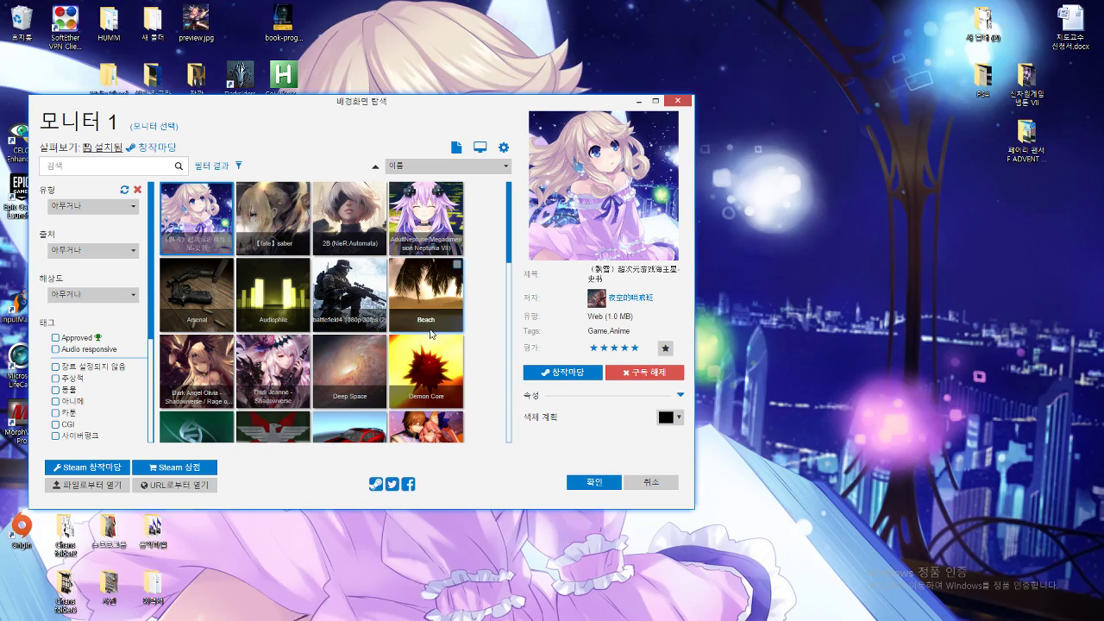
- Check the monitor selection, then apply the installed AdultNeptune(Megadimension Neptunia VII) video wallpaper and move the window aside to view it
left_click(480, 148)
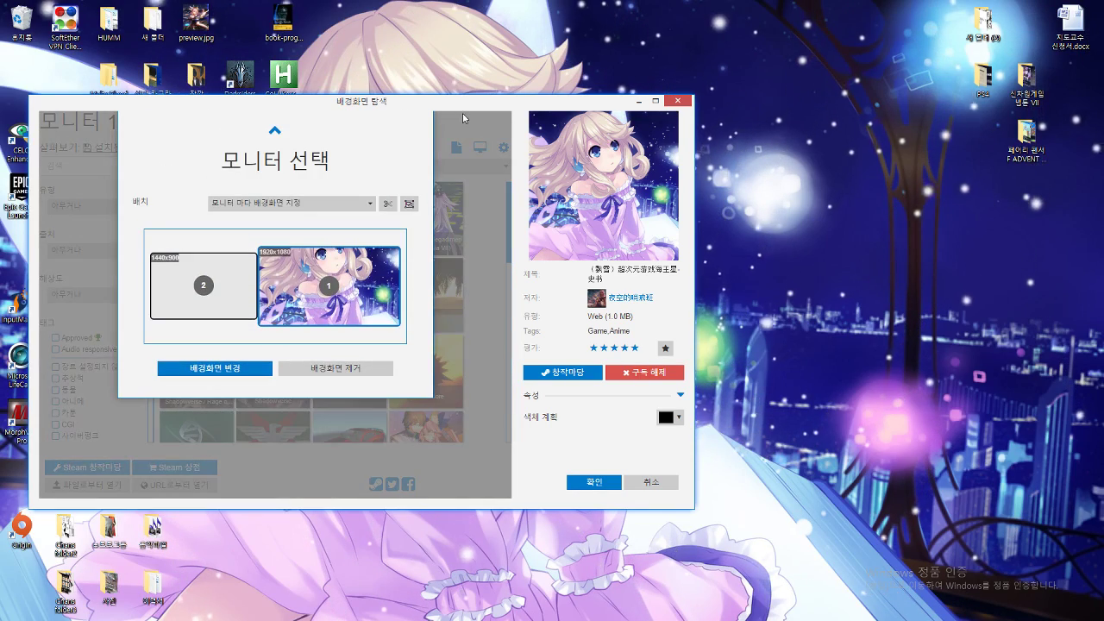
left_click(481, 148)
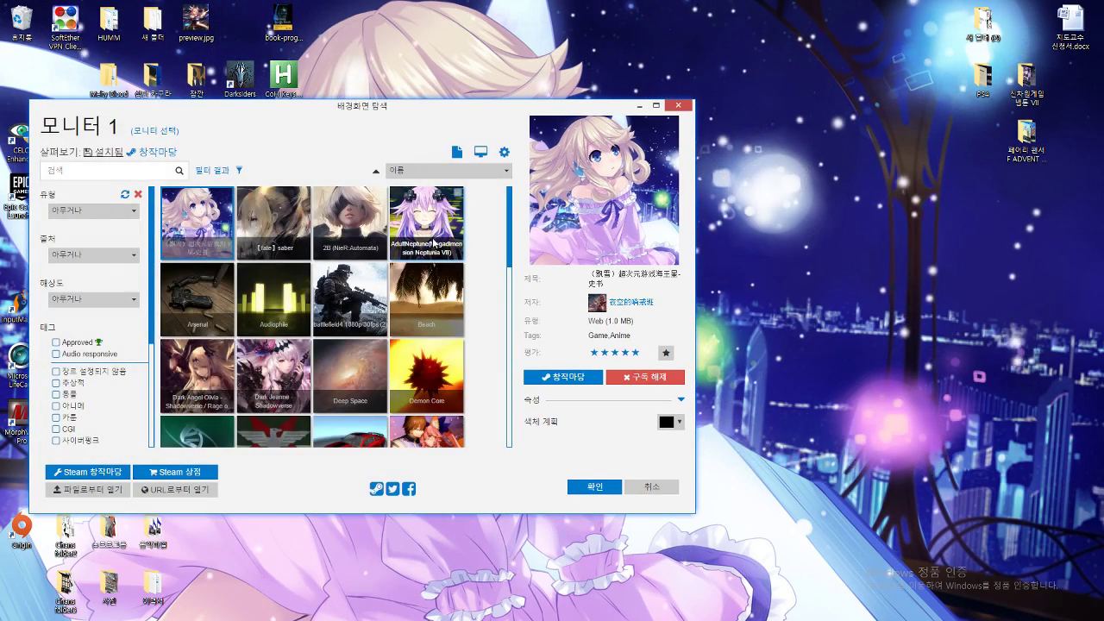
left_click(438, 226)
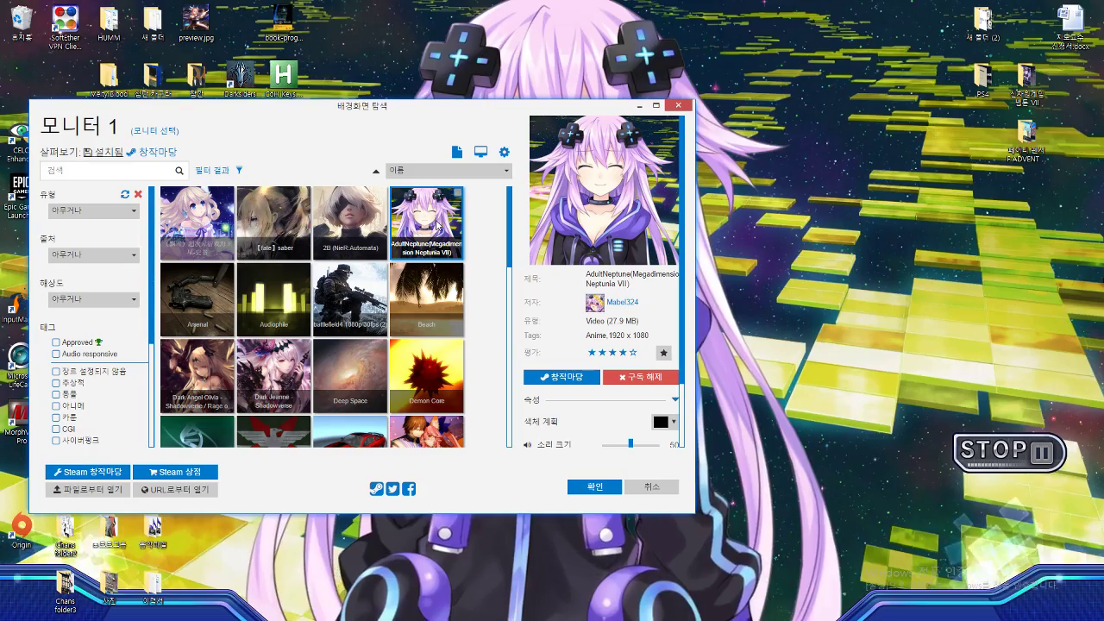
left_click_drag(451, 114, 382, 129)
- Select the Fate extella兰诗篇终幕 video wallpaper further down the installed wallpapers
scroll(568, 382, "down", 2)
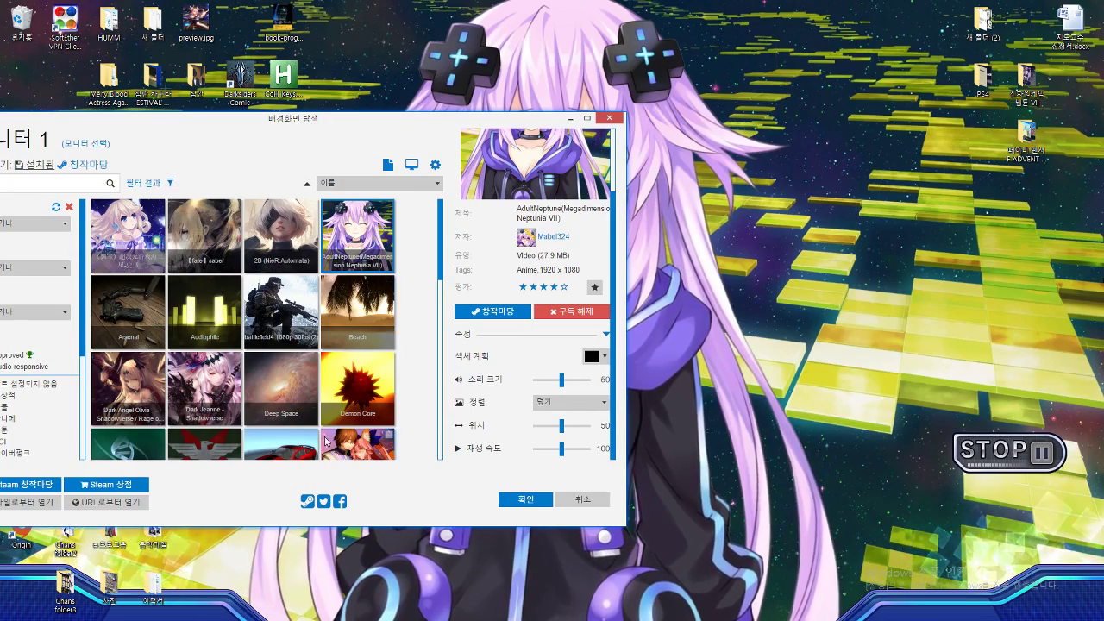
scroll(376, 332, "down", 3)
left_click(371, 360)
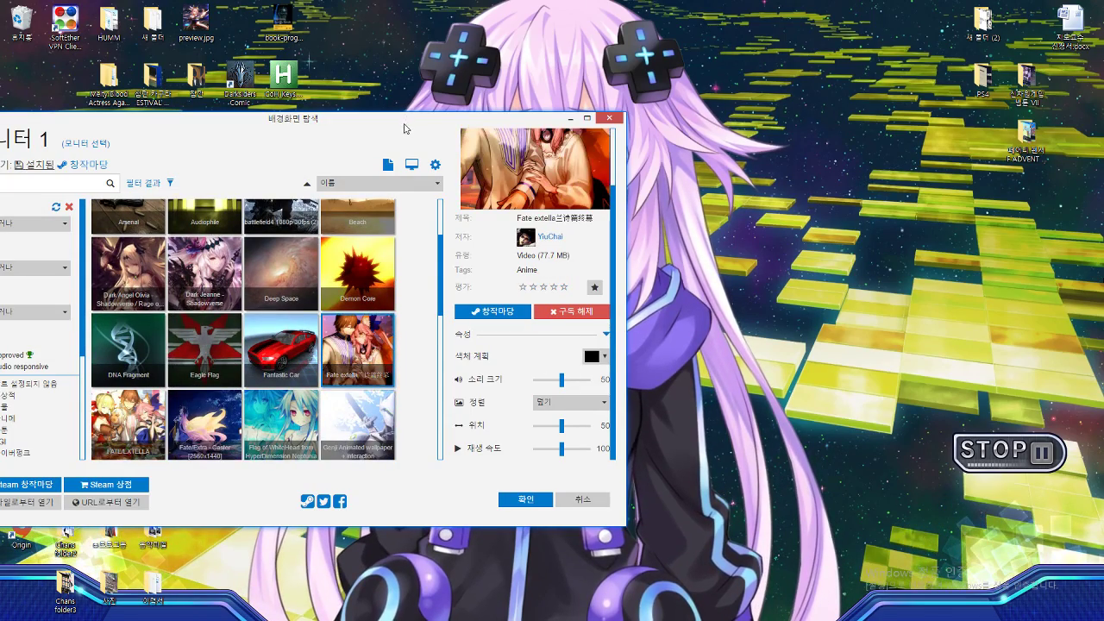
- Try the Hyperdimension Neptunia Re;Birth2 OP[HD 1080P] video wallpaper on monitor 1, then unsubscribe from it
left_click_drag(404, 129, 367, 145)
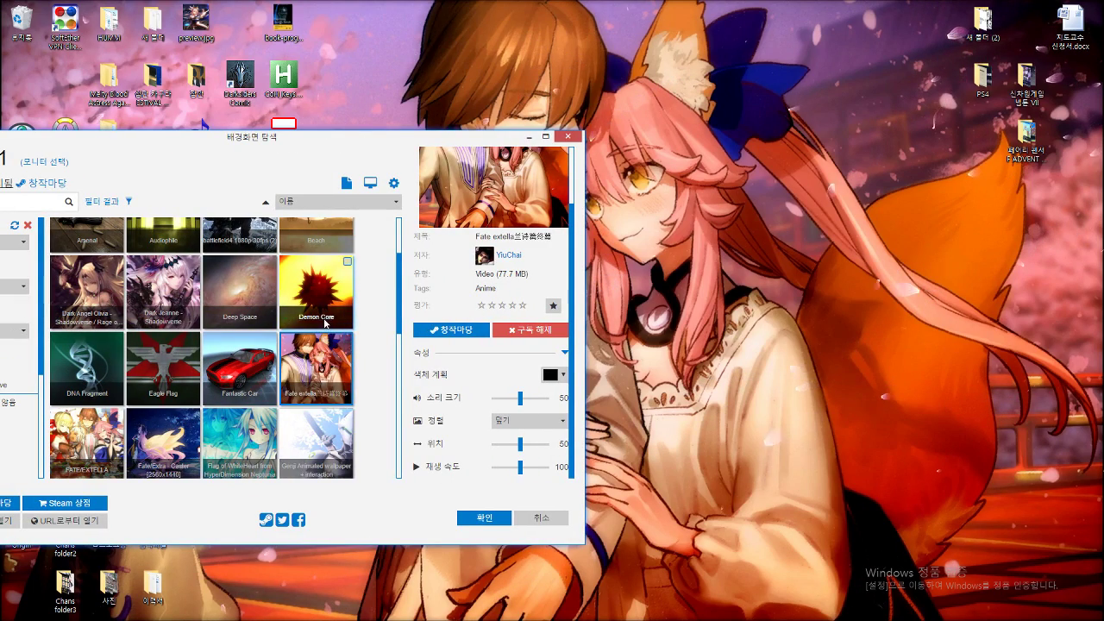
scroll(246, 284, "down", 5)
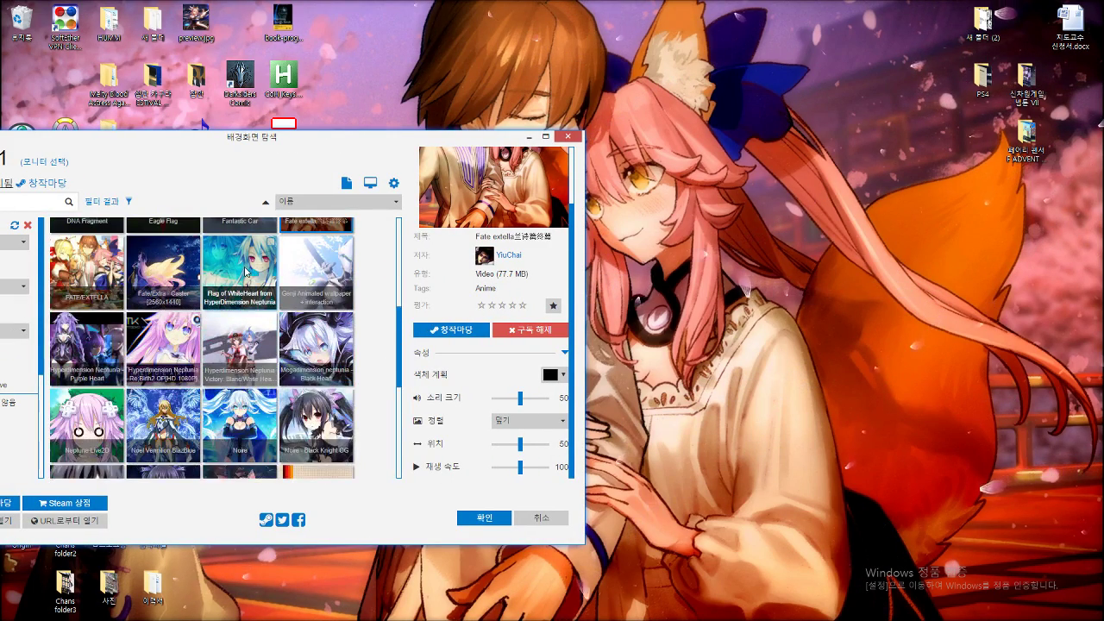
left_click(174, 345)
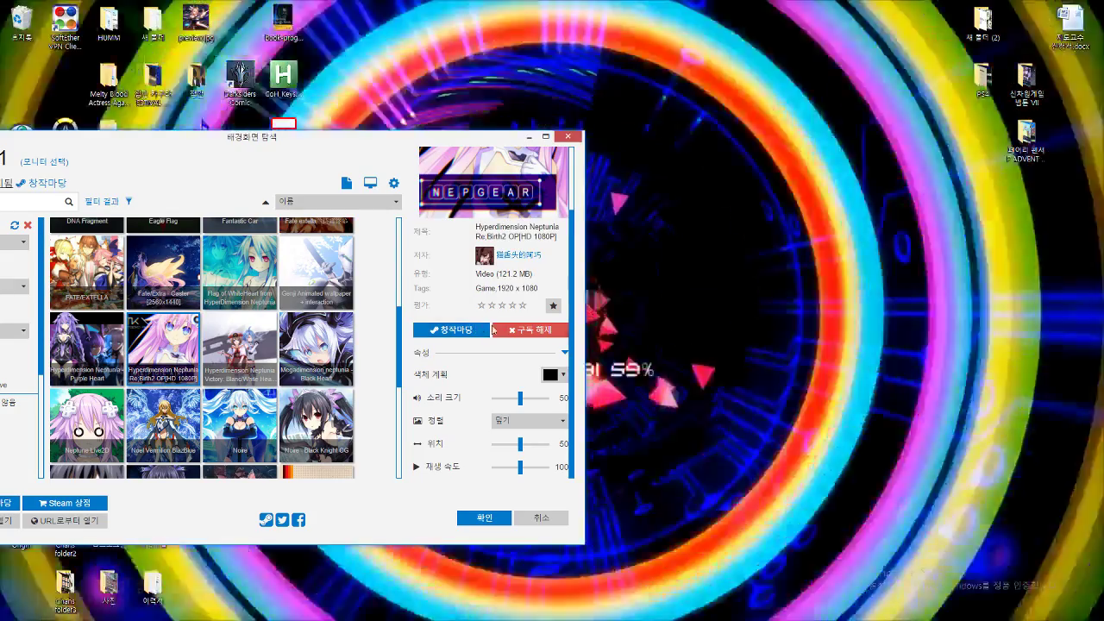
left_click(529, 329)
left_click(339, 246)
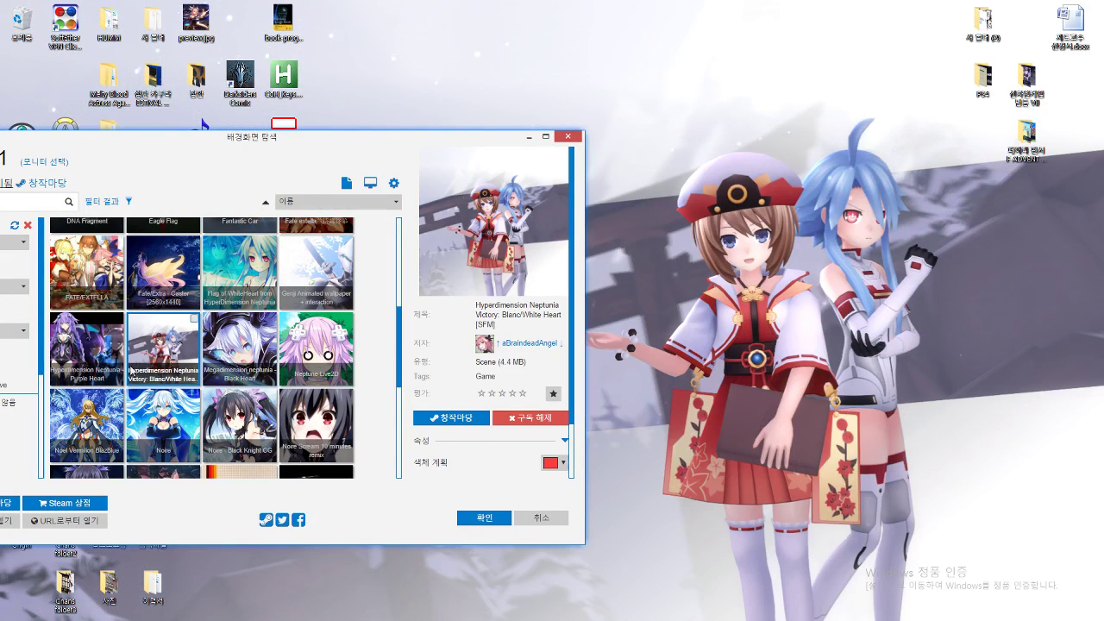
- Try the Hyperdimension Neptunia - Purple Heart wallpaper, then select Megadimension neptunia - Black Heart and set its volume to 0
left_click(95, 348)
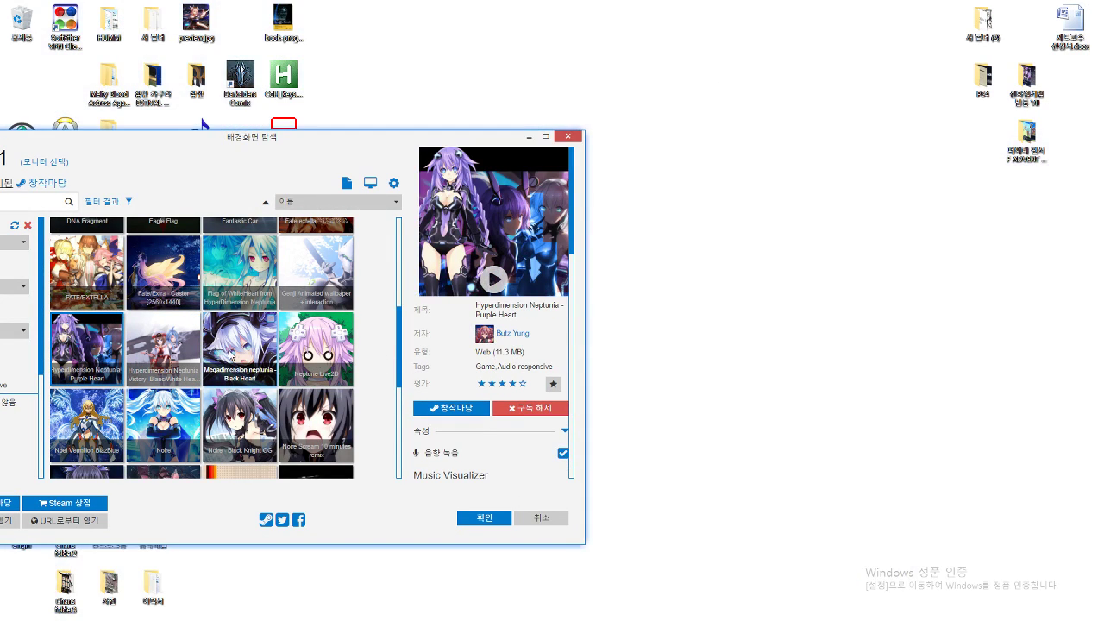
left_click(229, 354)
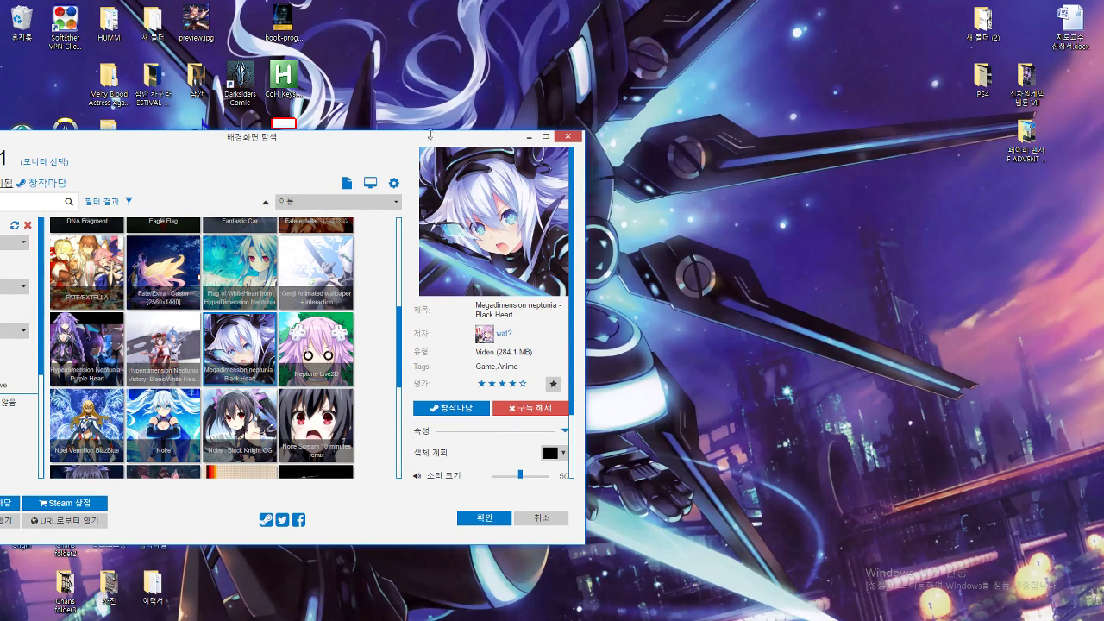
left_click_drag(430, 135, 257, 135)
scroll(308, 417, "down", 1)
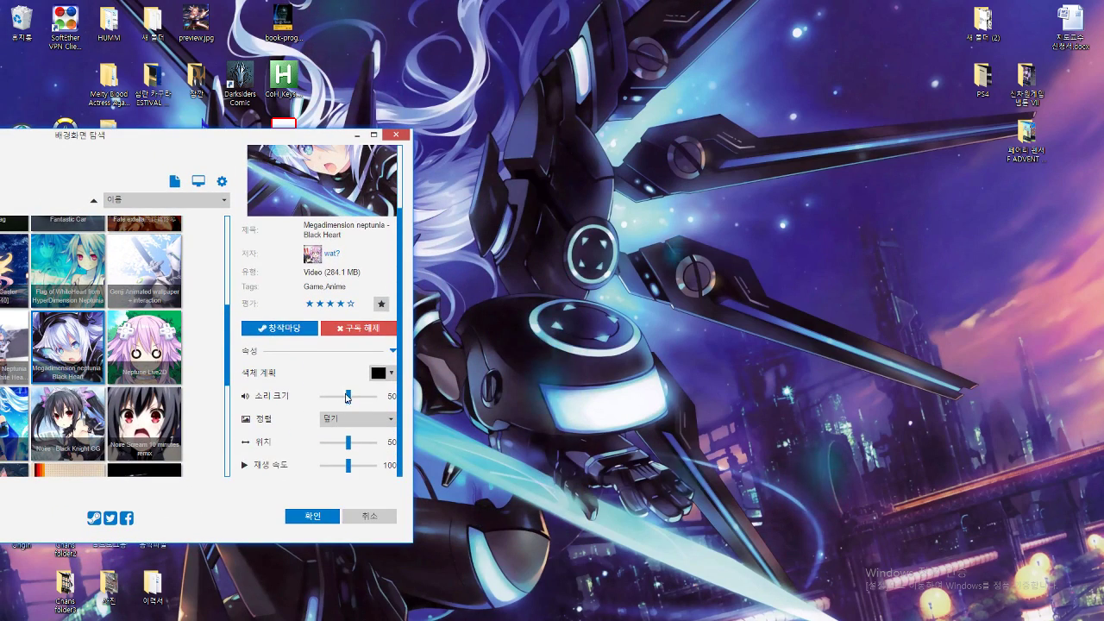
left_click_drag(347, 396, 319, 397)
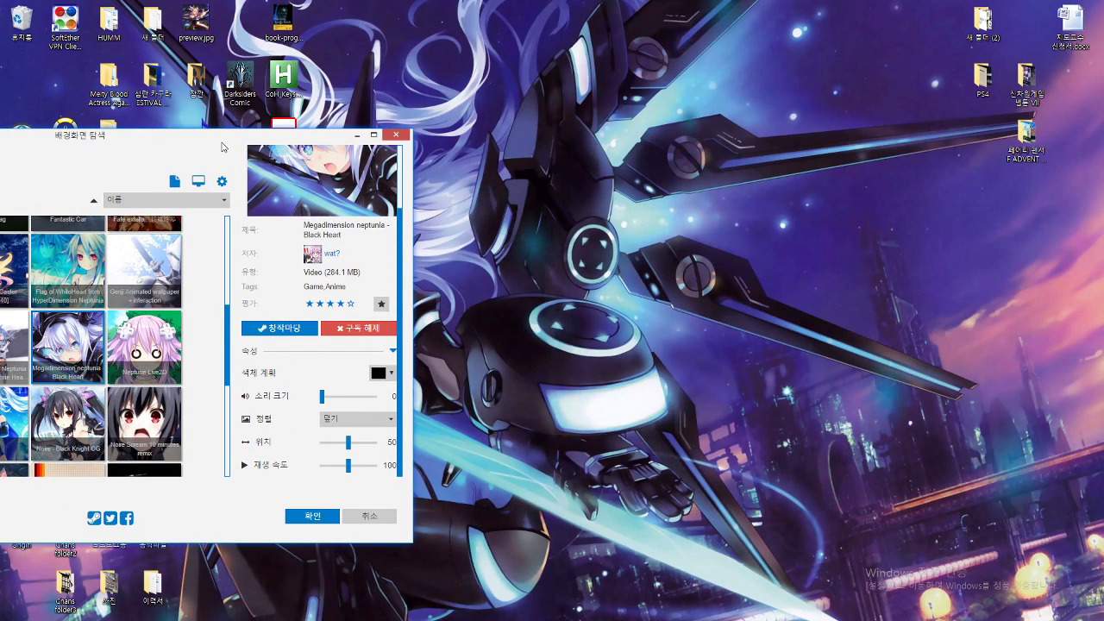
left_click_drag(221, 145, 566, 91)
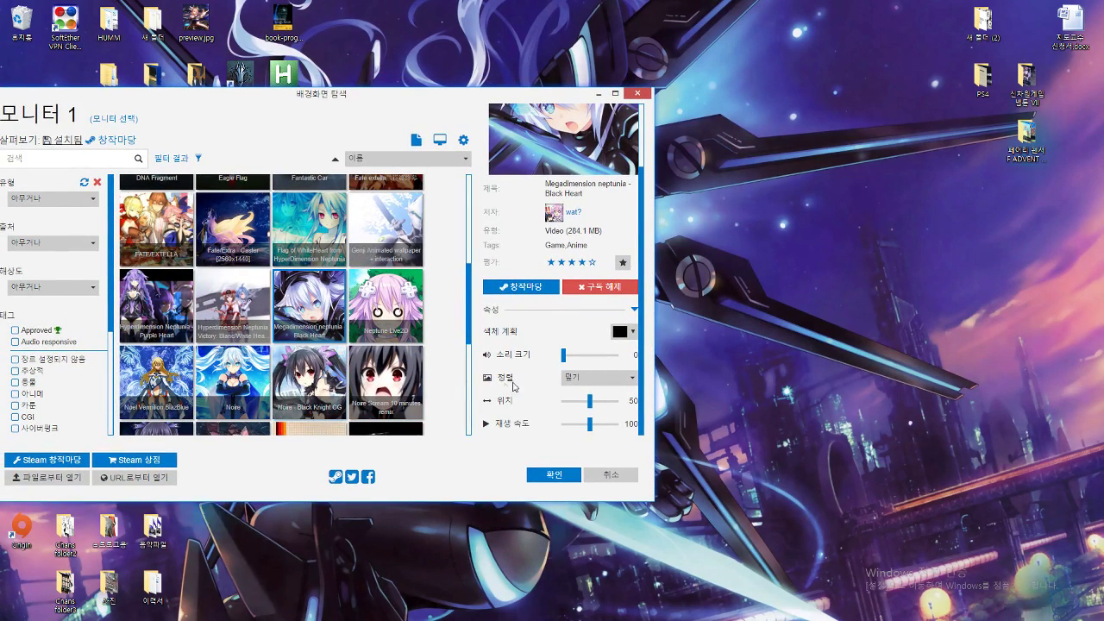
- View AdultNeptune(Megadimension Neptunia VII) once more, then reselect Megadimension neptunia - Black Heart and accept it as the wallpaper for monitor 1
scroll(375, 226, "up", 5)
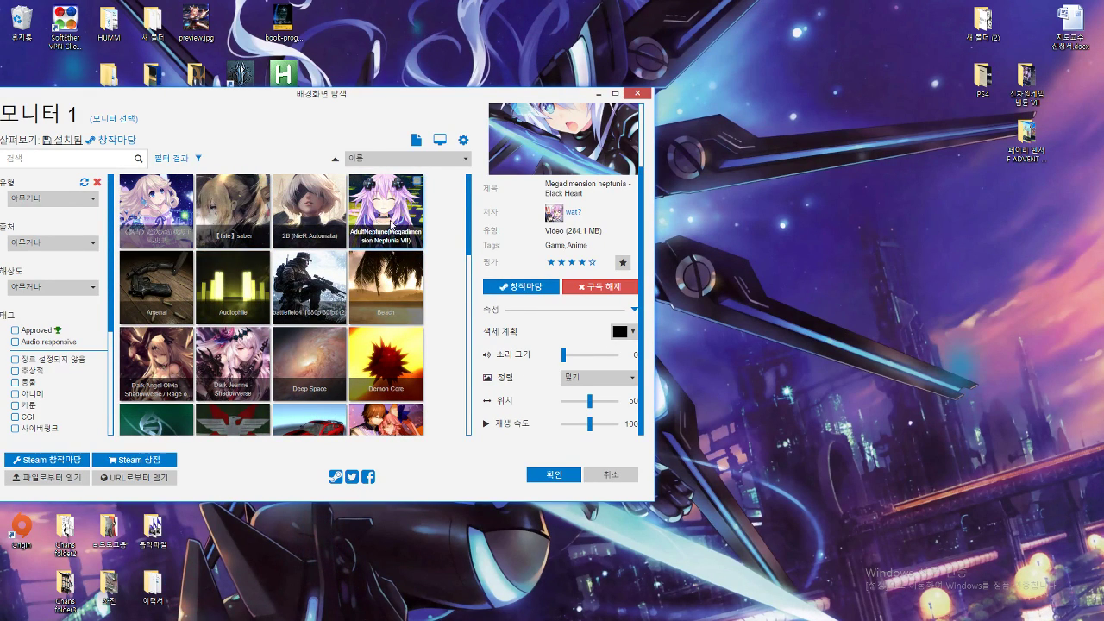
left_click(412, 200)
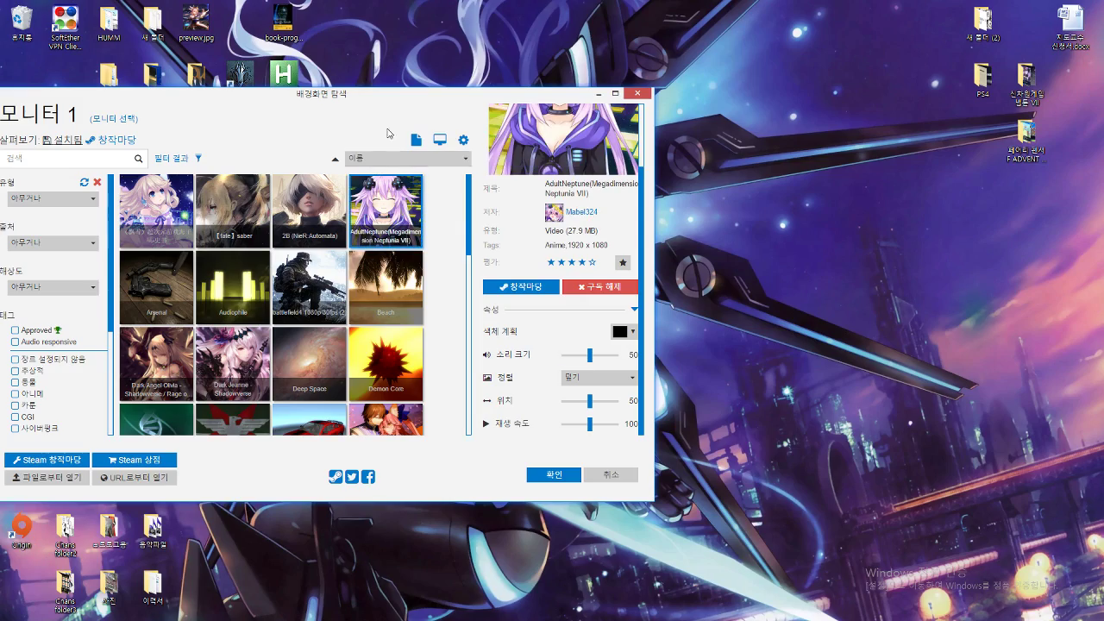
left_click_drag(441, 99, 831, 99)
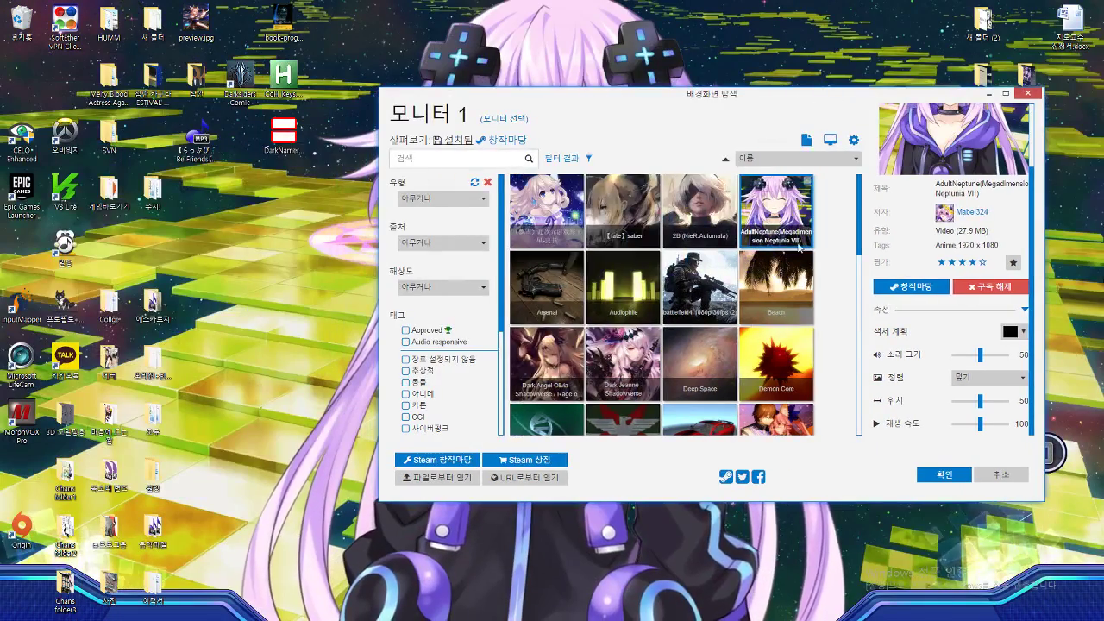
scroll(740, 323, "down", 5)
left_click(706, 317)
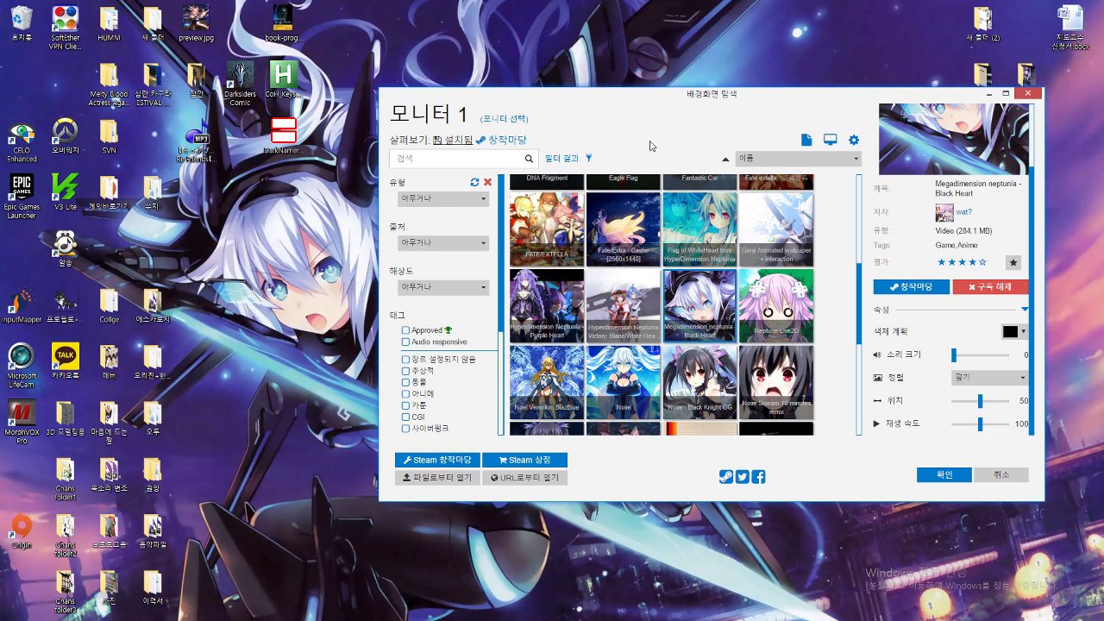
left_click(948, 476)
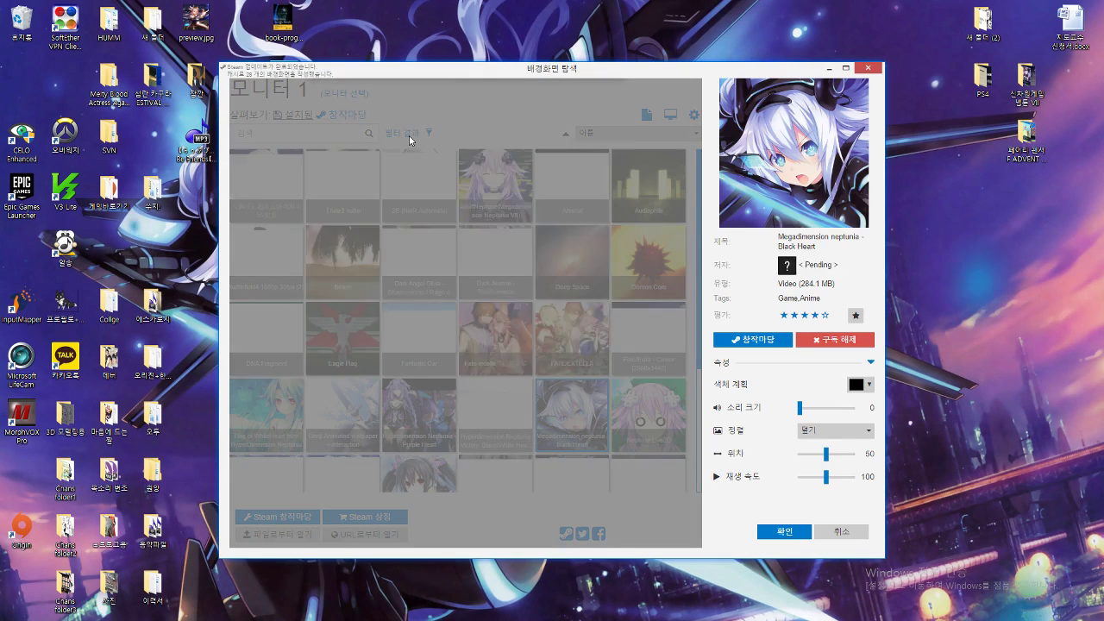
- Switch the wallpaper selection to monitor 2 and choose the Dark Angel Olivia - Shadowverse / Rage of Bahamut scene wallpaper
left_click(392, 241)
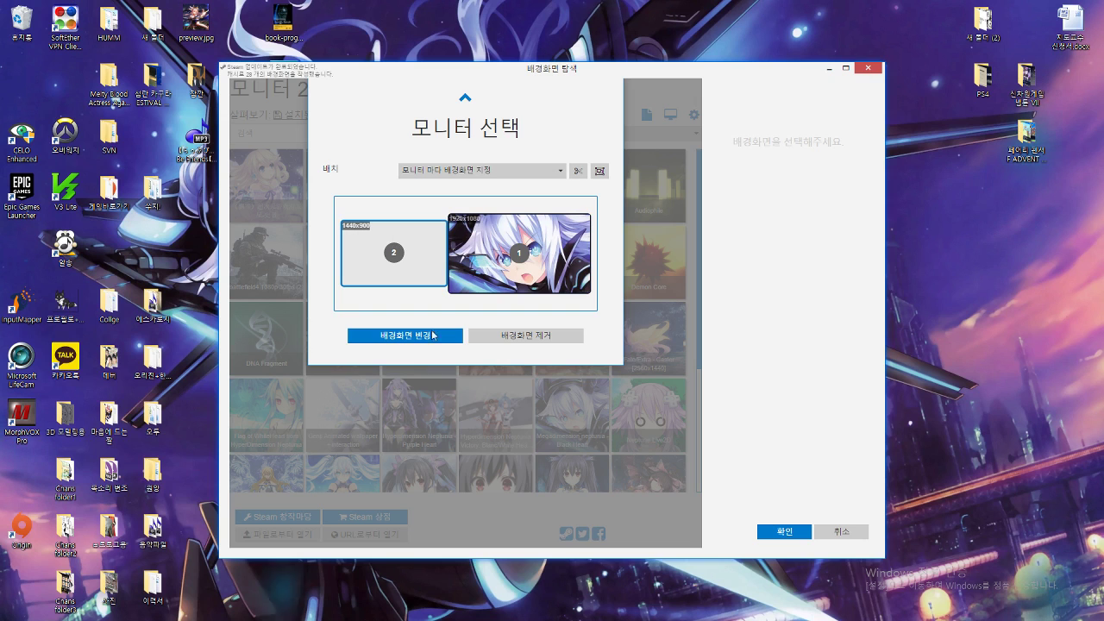
left_click(433, 336)
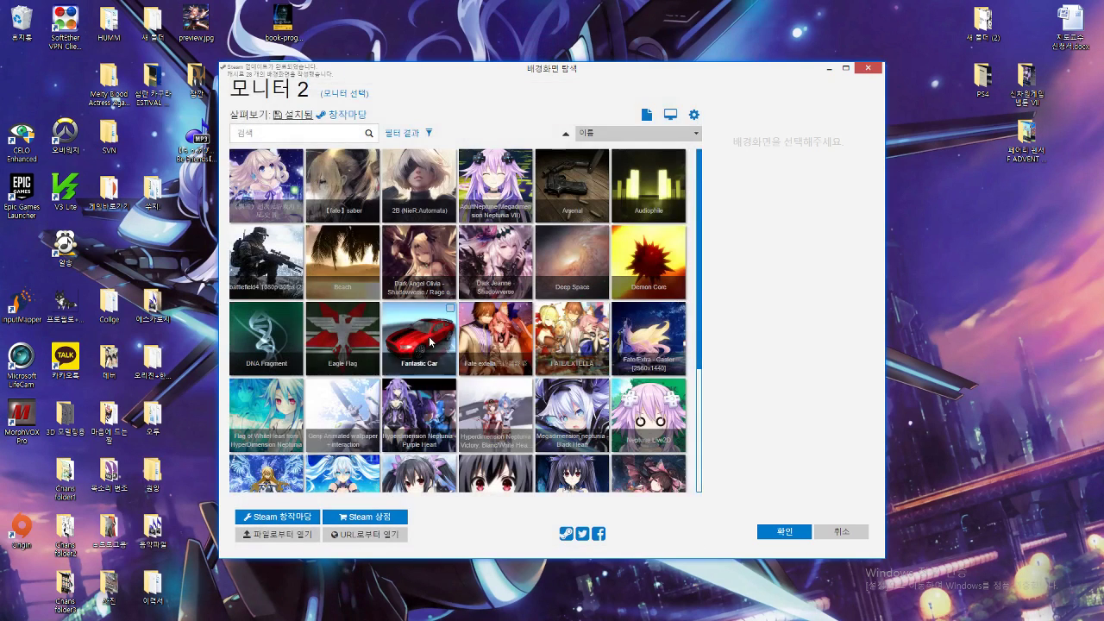
left_click(429, 258)
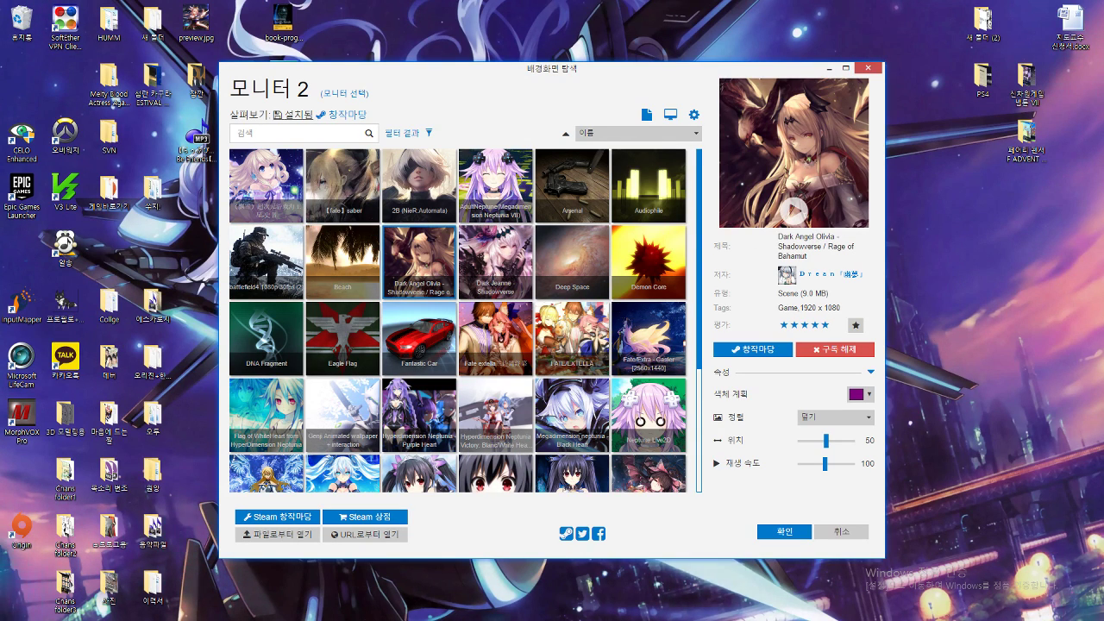
- Open the Task Manager beside the wallpaper browser and sort the processes by memory and by disk use to examine wallpaper64.exe
key("ctrl+shift+Escape")
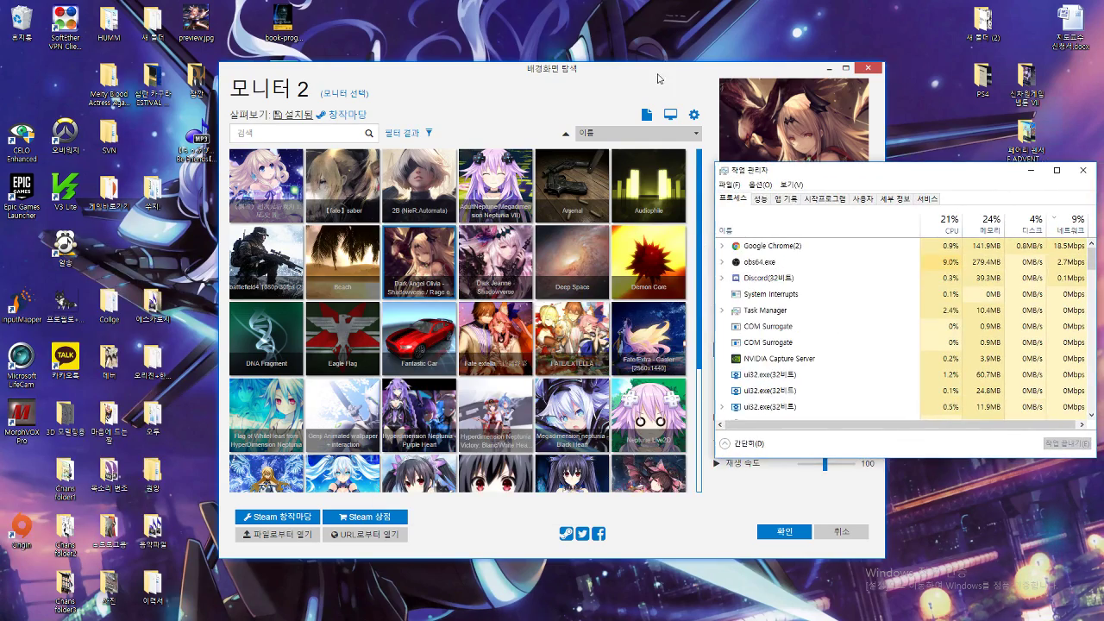
left_click_drag(658, 76, 439, 60)
left_click(990, 226)
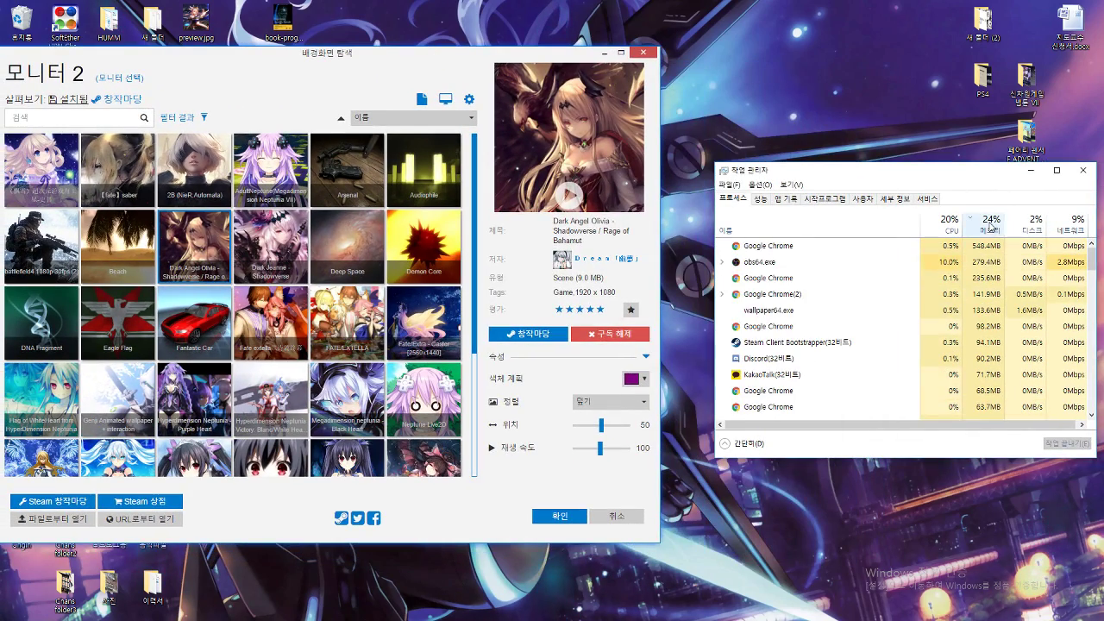
left_click(1026, 226)
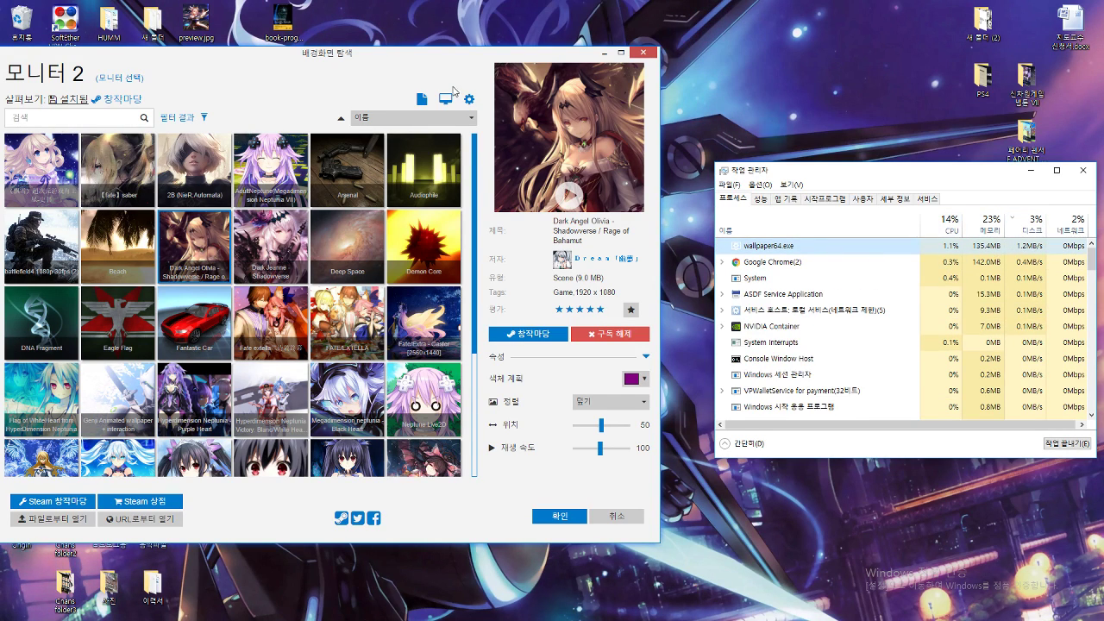
left_click(495, 69)
left_click_drag(483, 69, 521, 62)
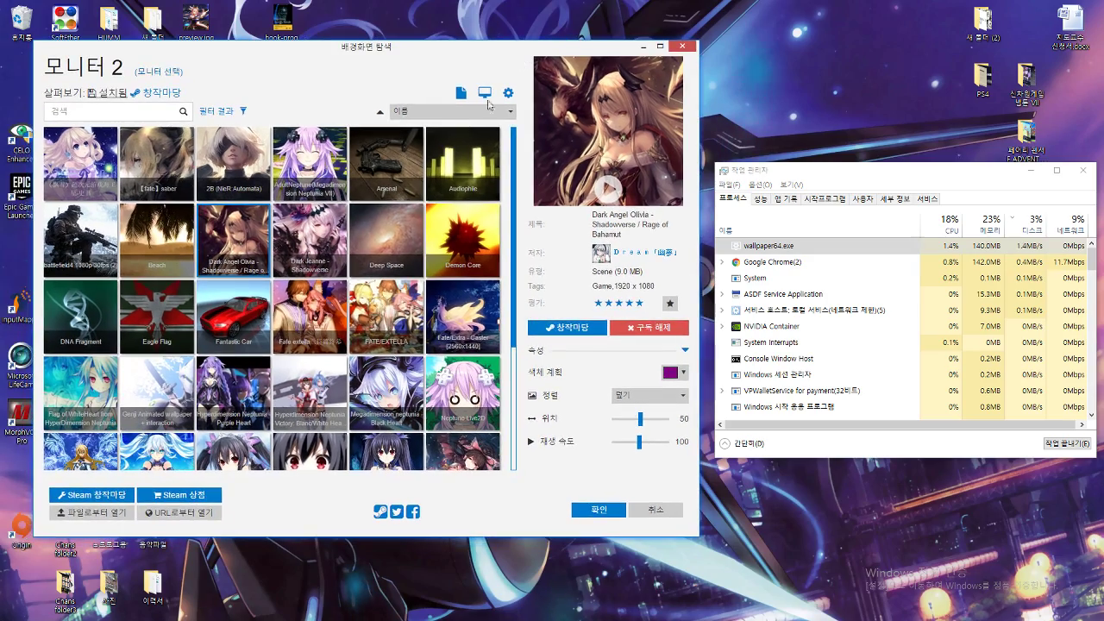
scroll(259, 345, "down", 2)
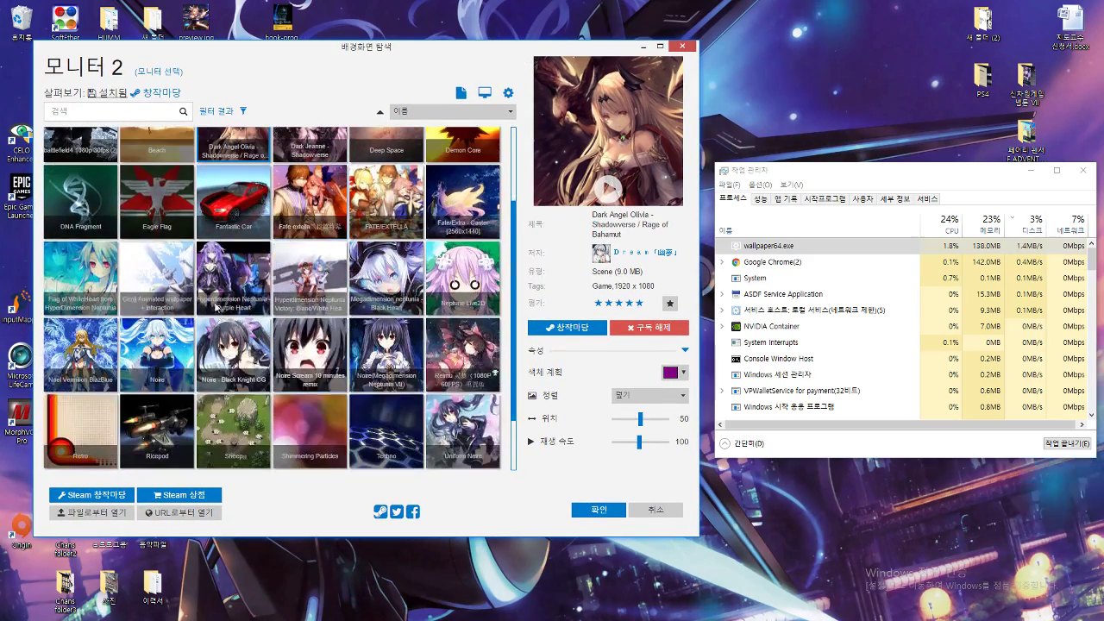
left_click(184, 274)
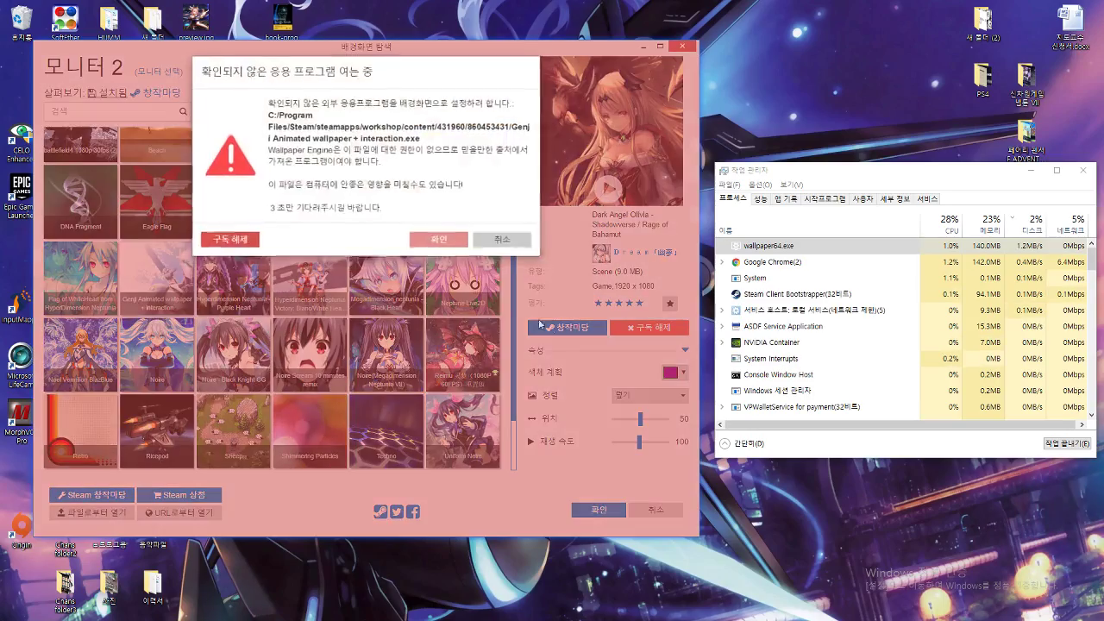
left_click(230, 239)
left_click(437, 135)
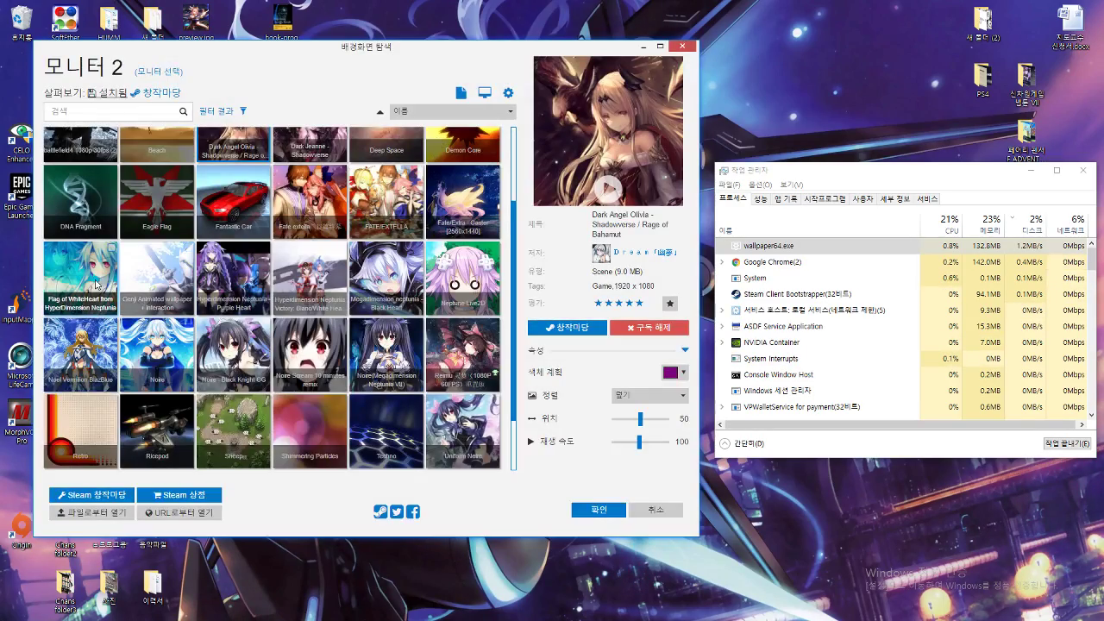
- Try the 东方Project HAKUREI REIMU video wallpaper on monitor 2, then start opening the Kalina live2d wallpaper and cancel it
scroll(126, 293, "down", 1)
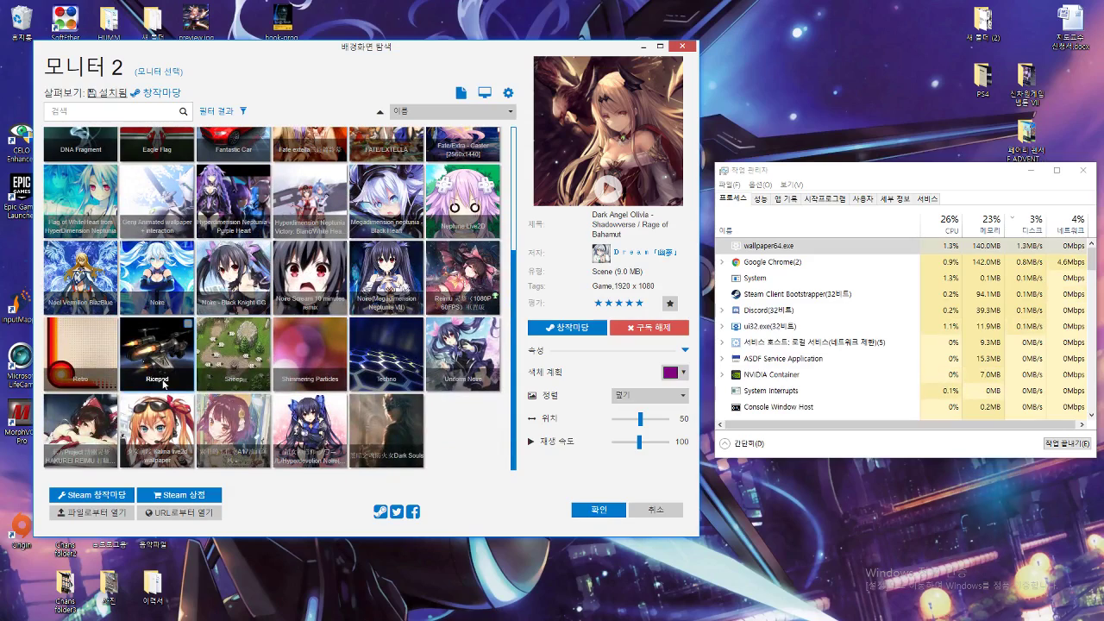
left_click(79, 444)
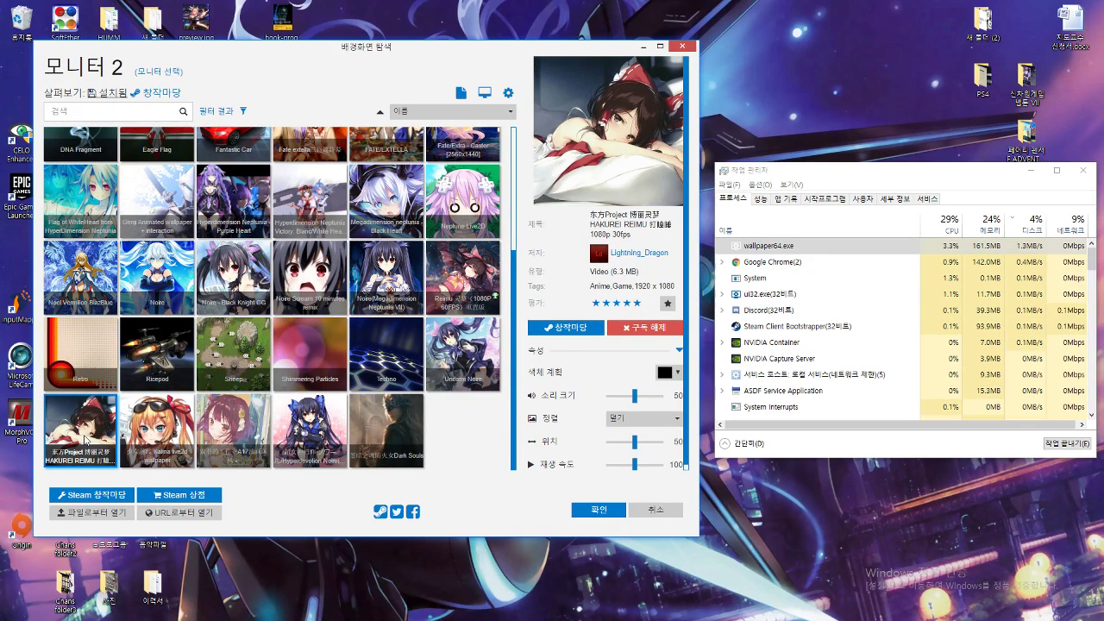
left_click(125, 438)
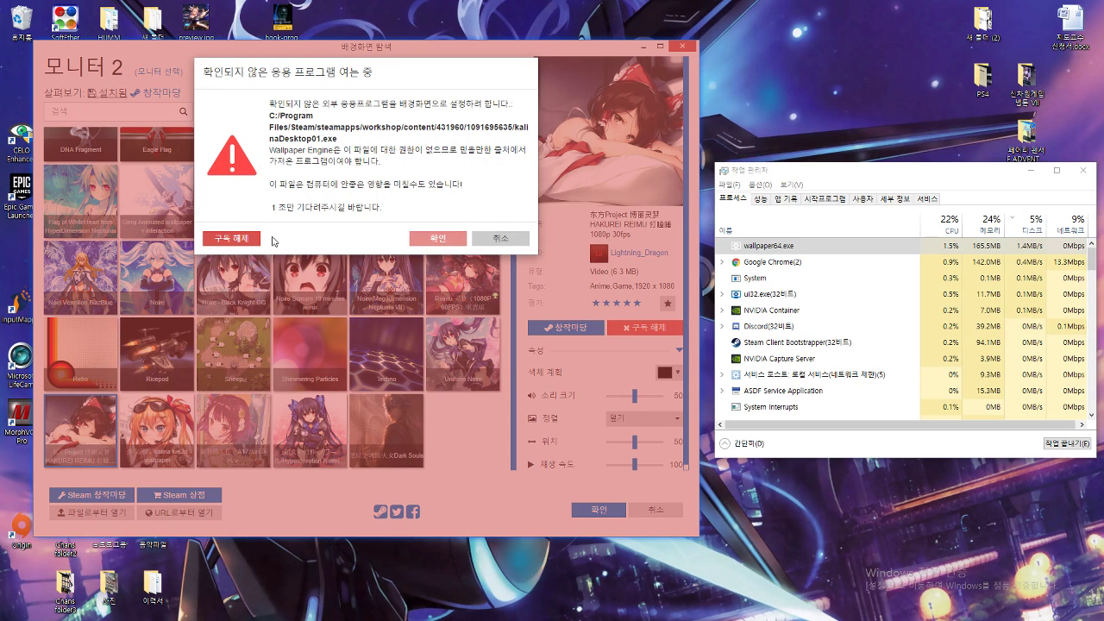
left_click(500, 238)
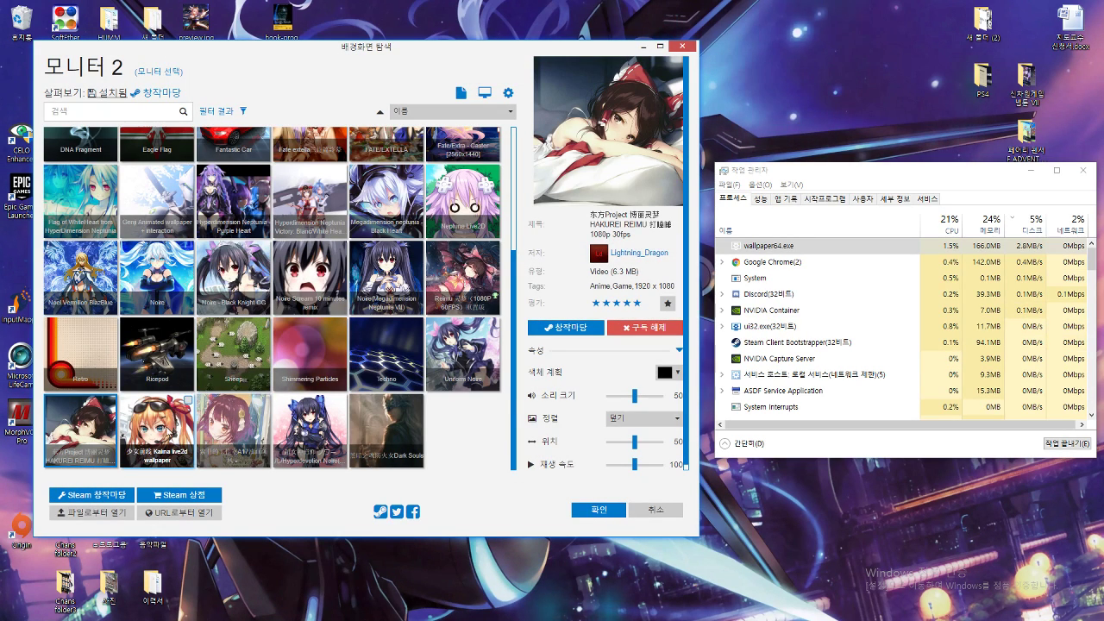
- Try Noire(Megadimension Neptunia VII), AdultNeptune and Megadimension neptunia - Black Heart on monitor 2, then select the Neptune Live2D web wallpaper
scroll(153, 437, "up", 3)
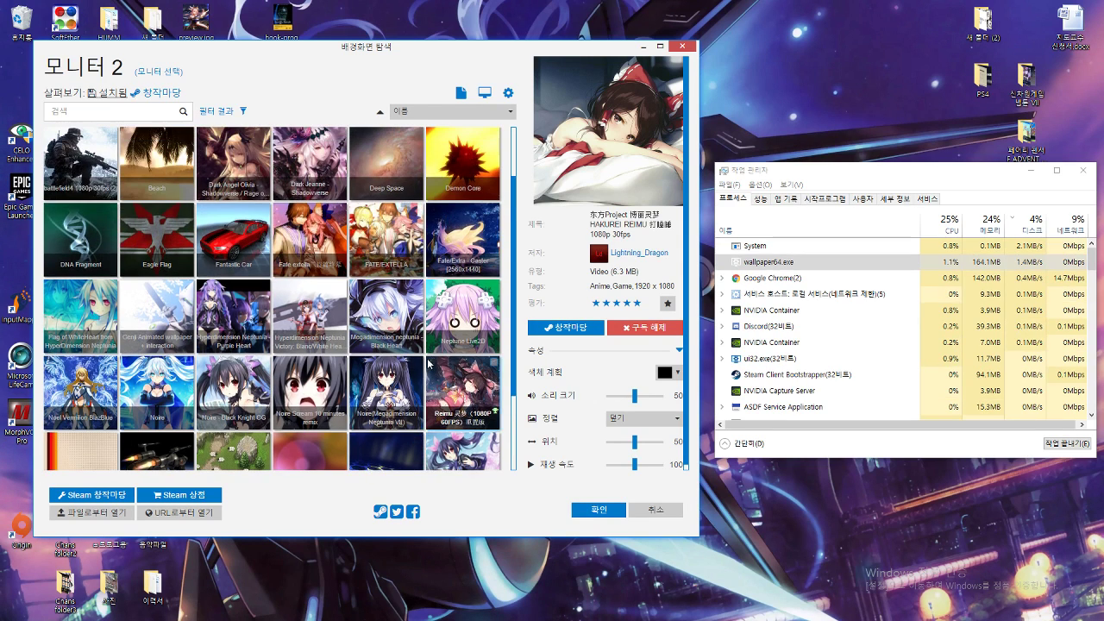
left_click(389, 402)
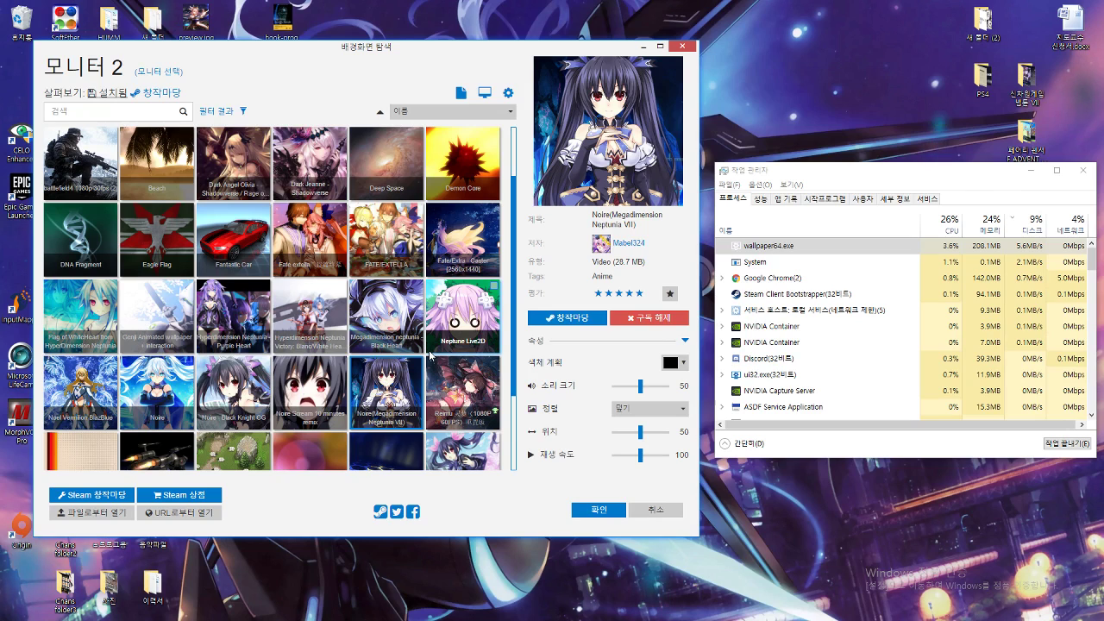
scroll(432, 353, "up", 1)
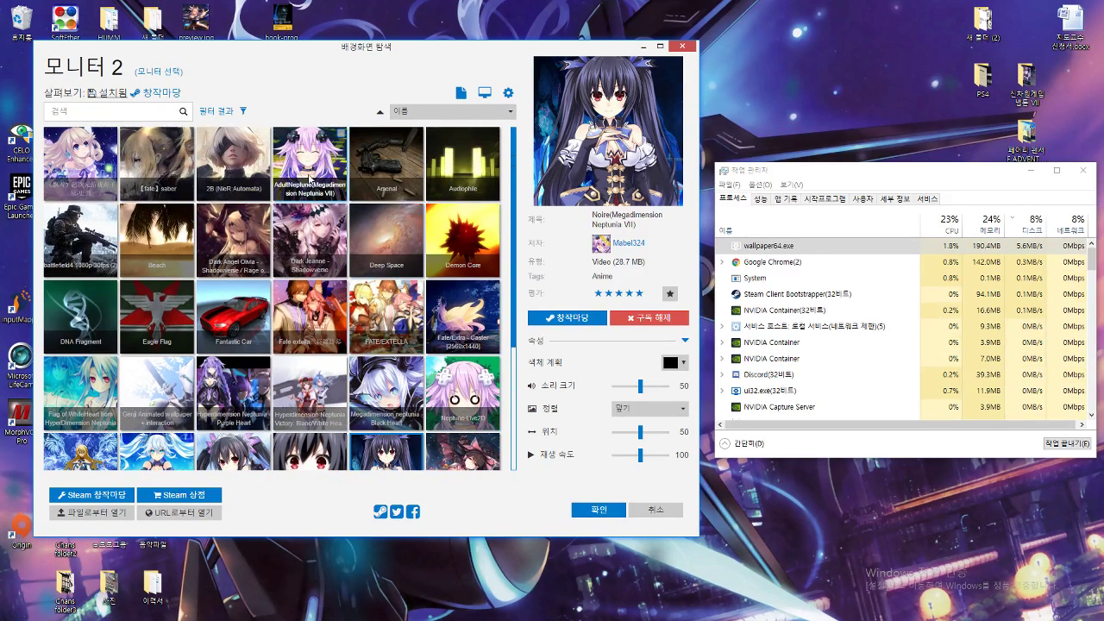
left_click(310, 162)
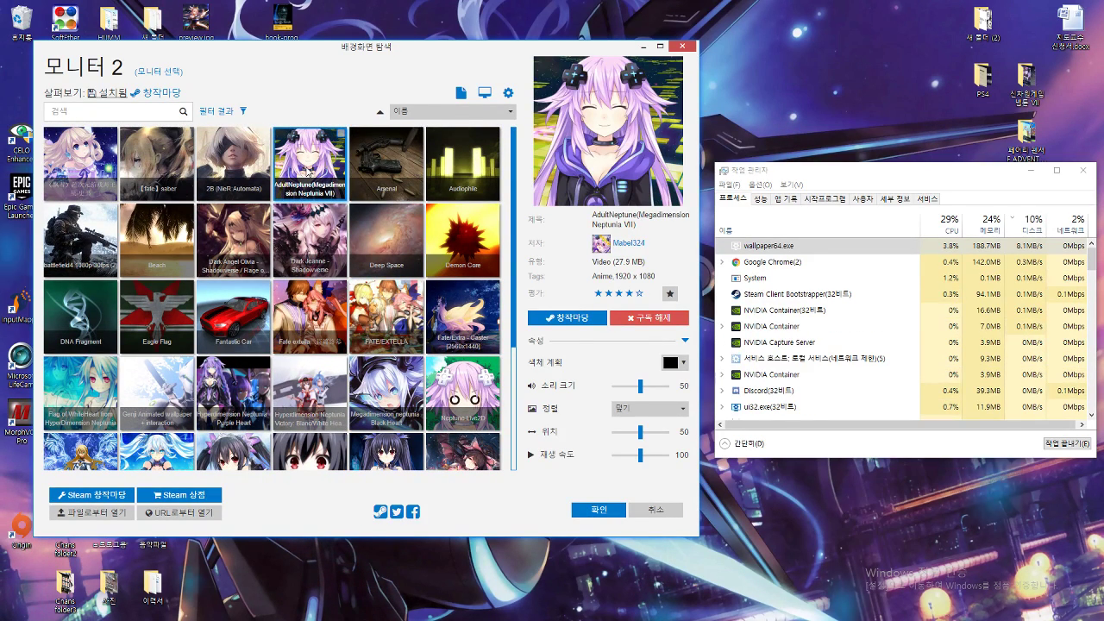
left_click(406, 393)
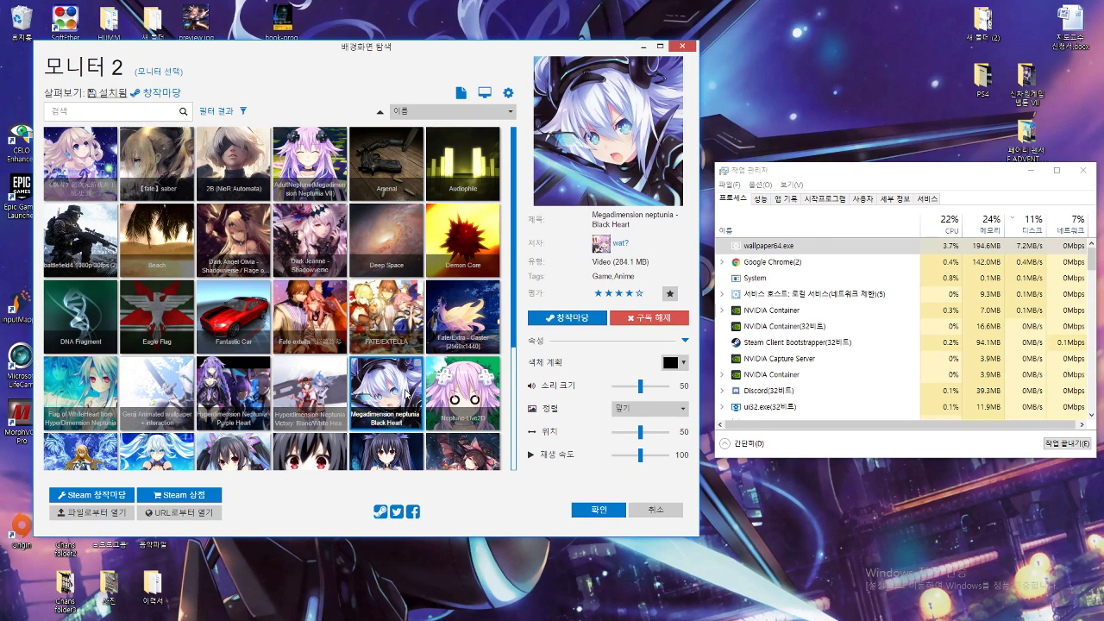
left_click(457, 397)
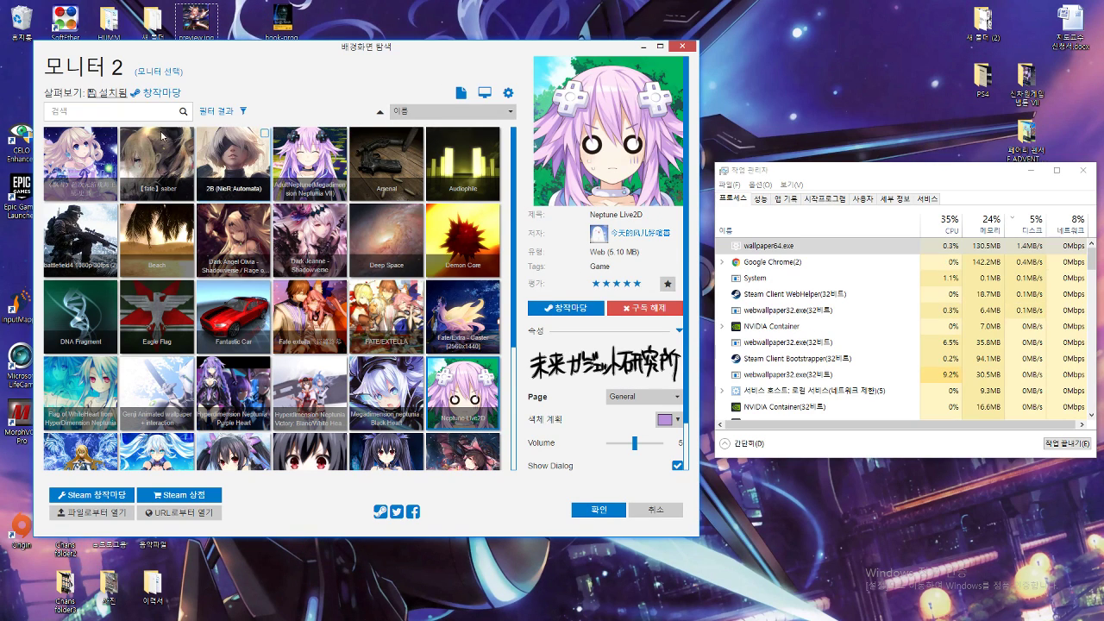
- Browse the Workshop for website (웹사이트) wallpapers with the 게임 tag filter cleared, and search for neptune
left_click(145, 94)
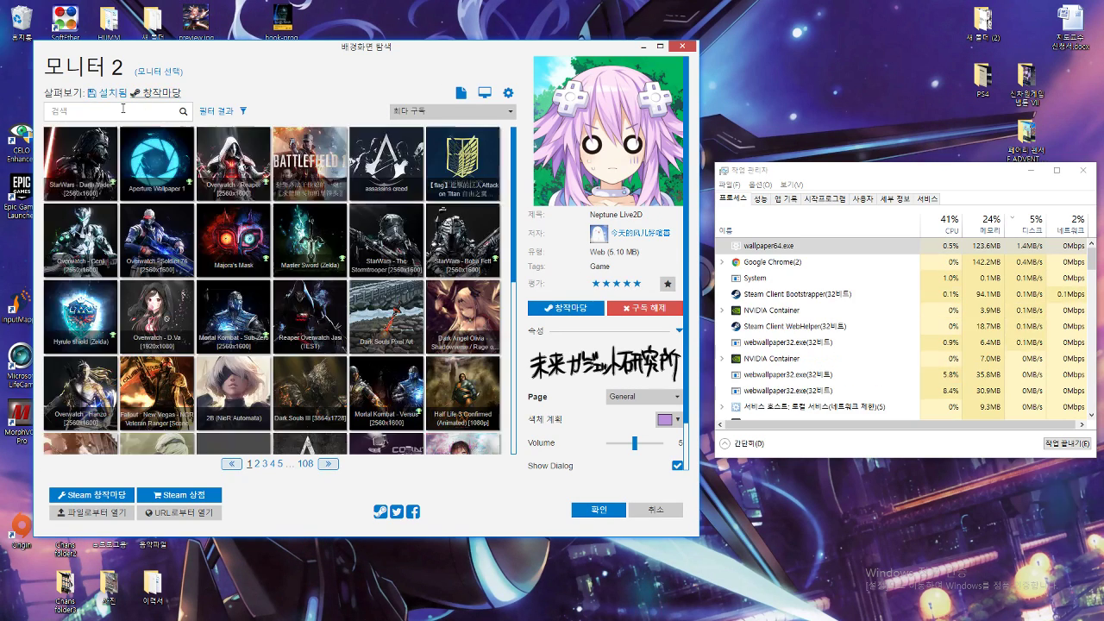
left_click(199, 112)
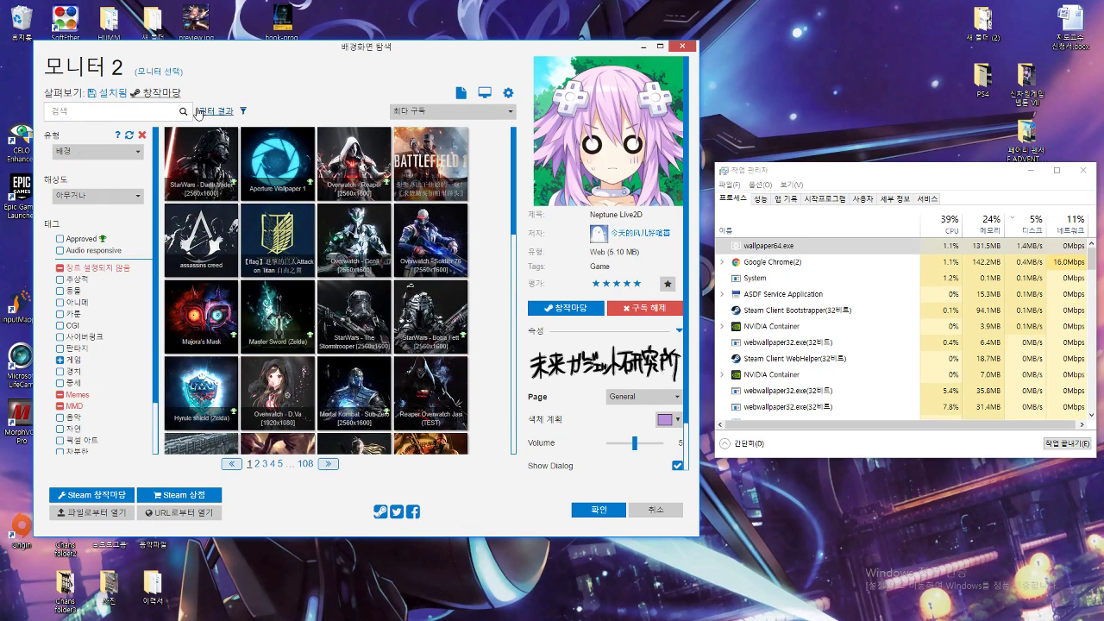
left_click(60, 360)
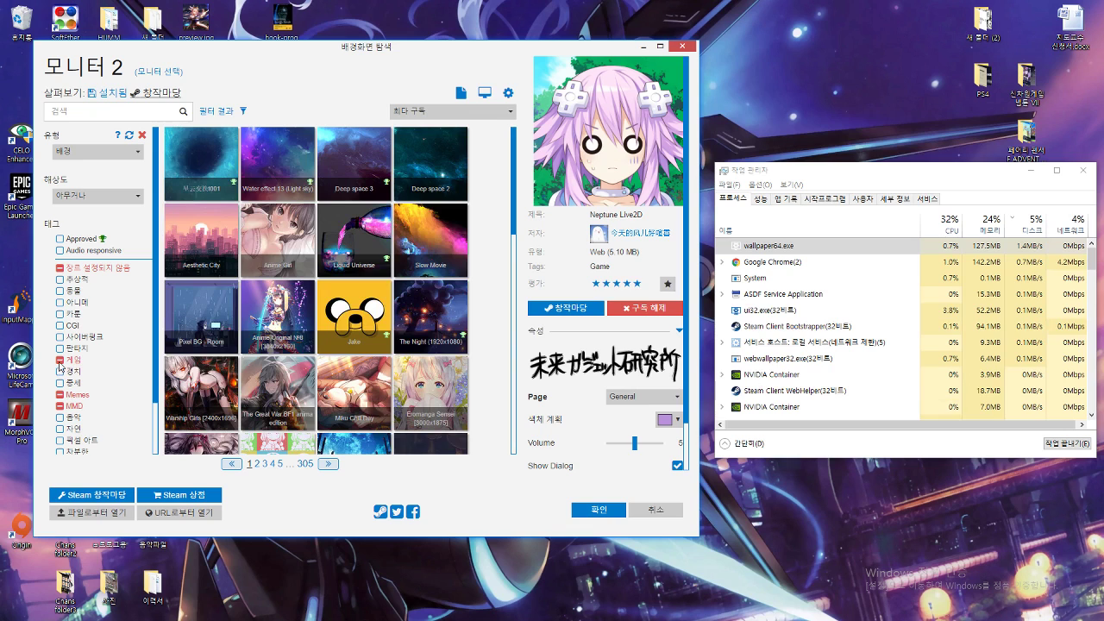
left_click(61, 361)
left_click(91, 152)
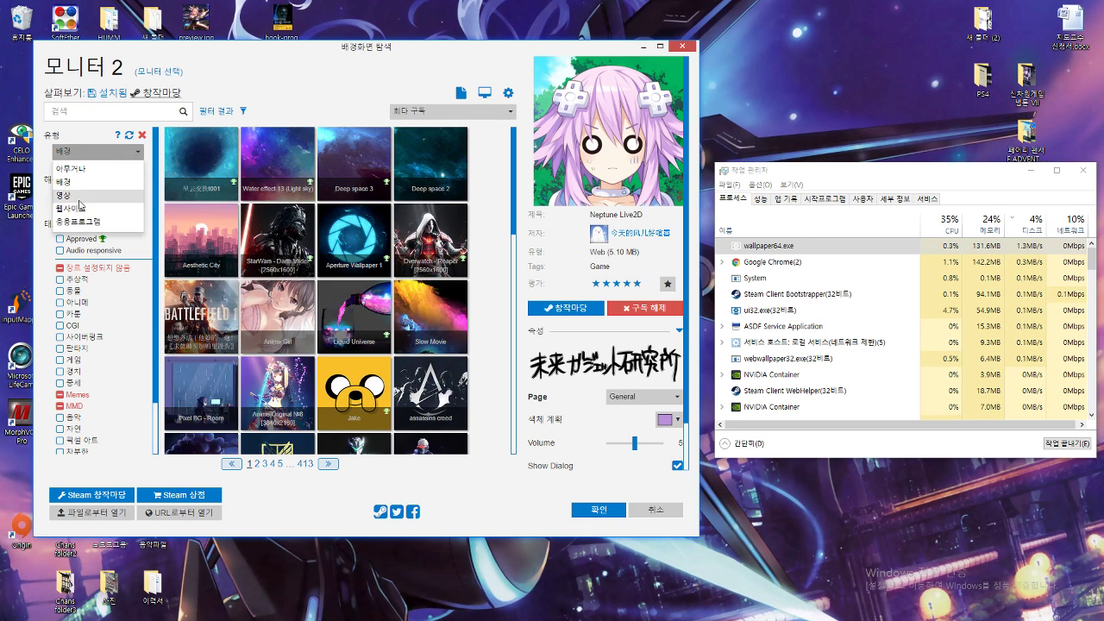
left_click(79, 207)
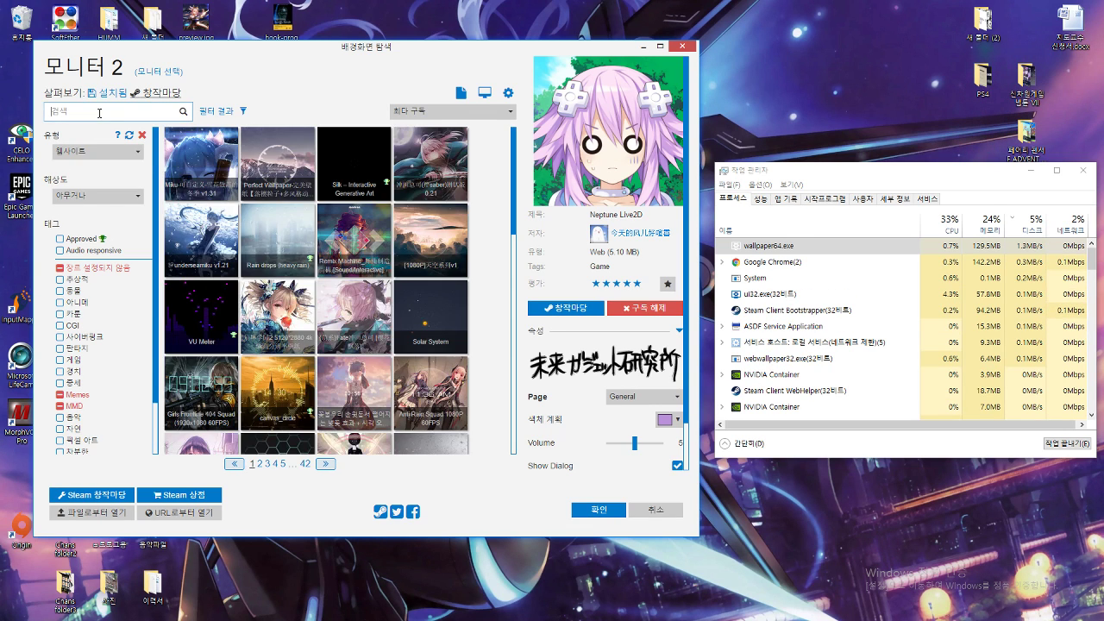
type("neptune")
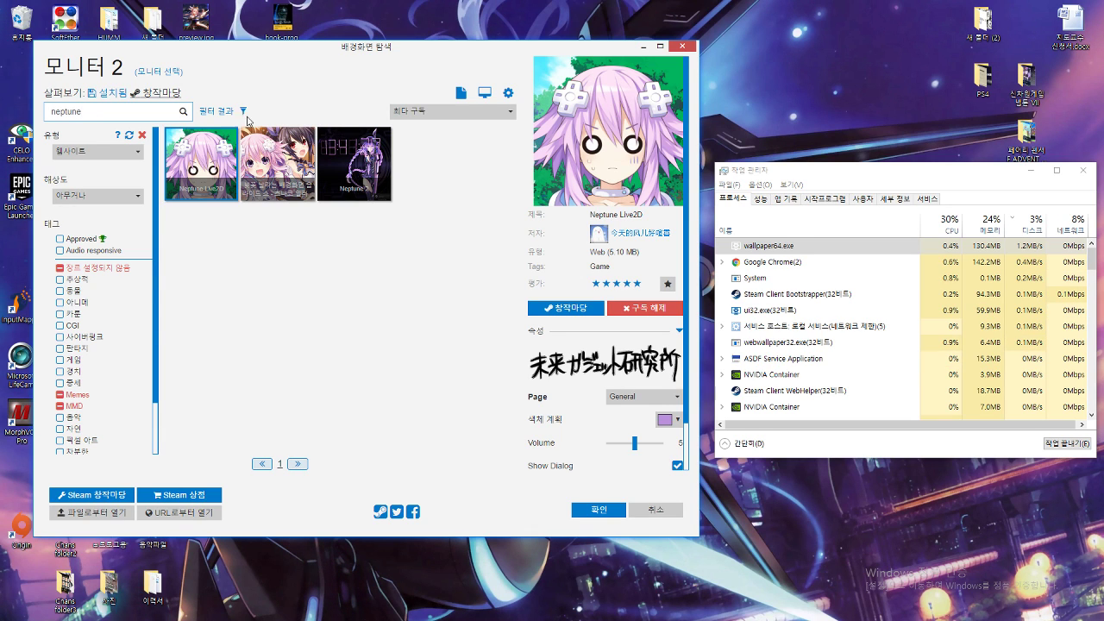
- Download the 벚꽃 날리는 배경화면 슬라이드 쇼 and Neptune 2 web wallpapers from the search results
left_click(282, 160)
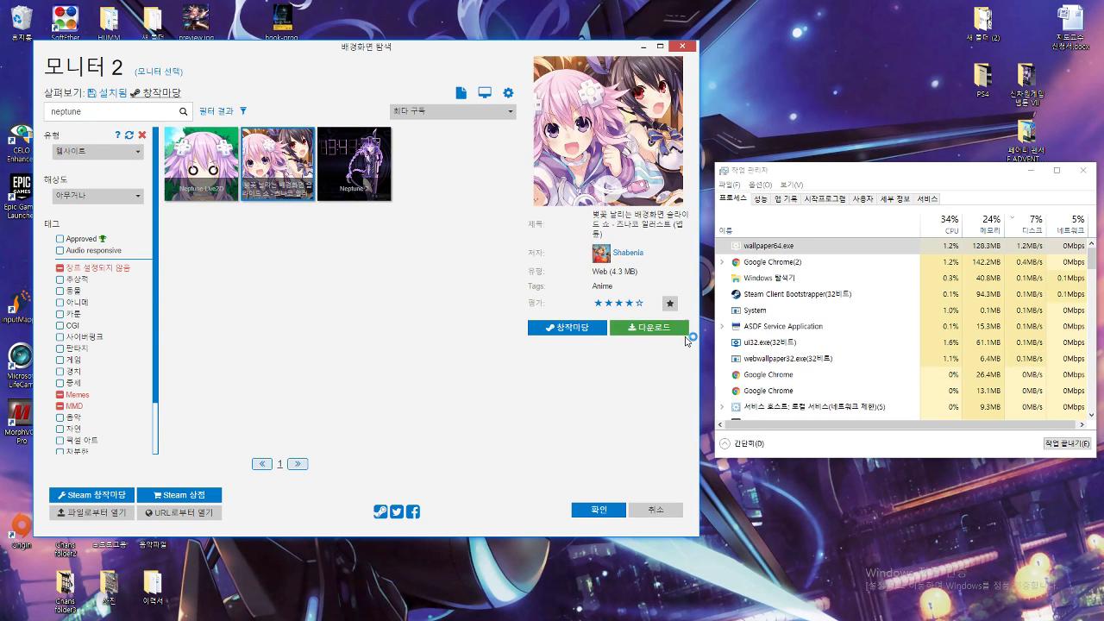
left_click(671, 333)
left_click(354, 164)
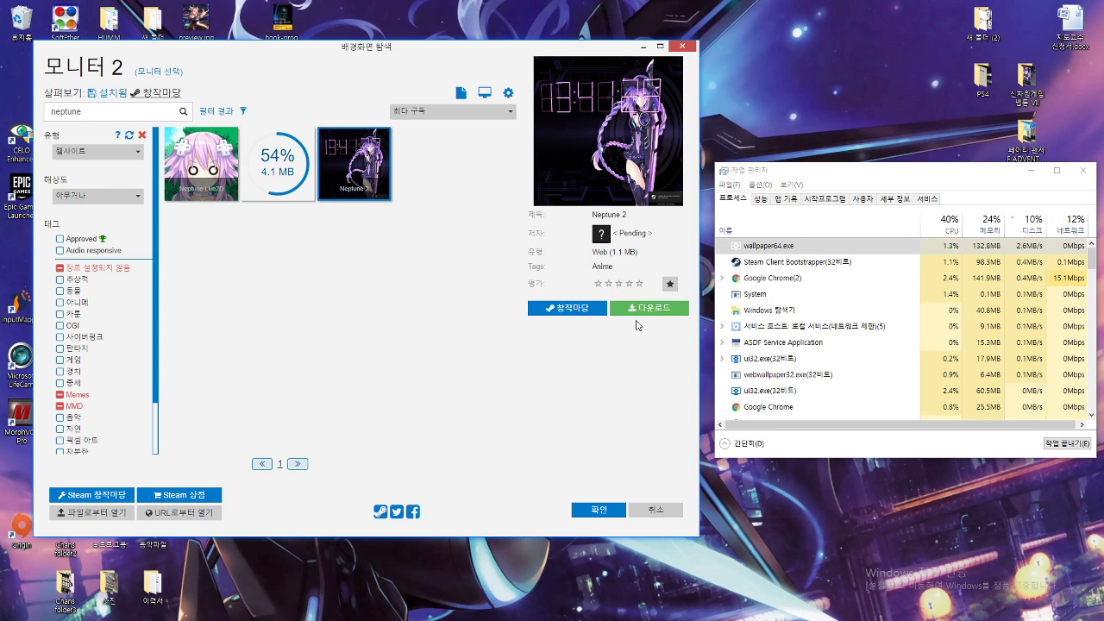
left_click(649, 308)
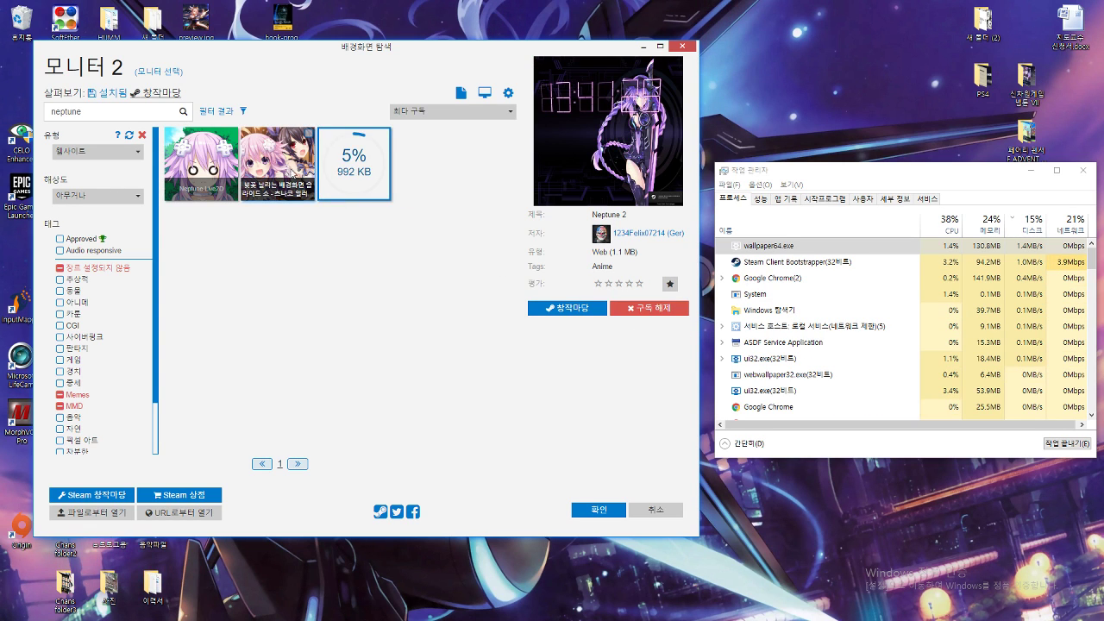
- Apply the 벚꽃 날리는 배경화면 슬라이드 쇼 wallpaper to monitor 2 and clear the Task Manager and OBS windows off the desktops
left_click(290, 170)
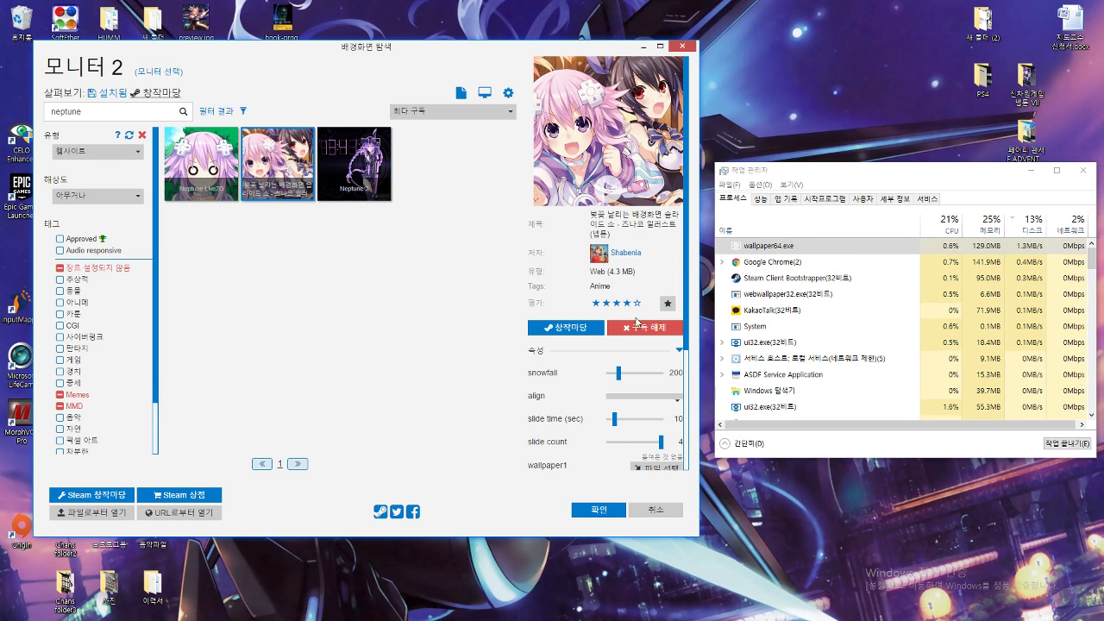
left_click(599, 510)
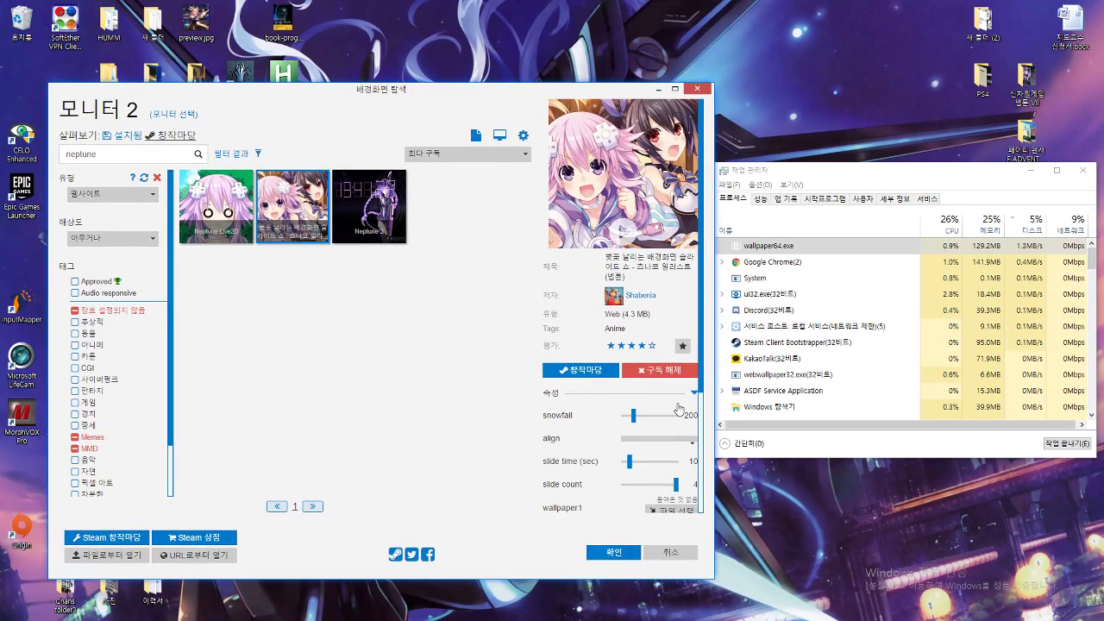
left_click(1082, 169)
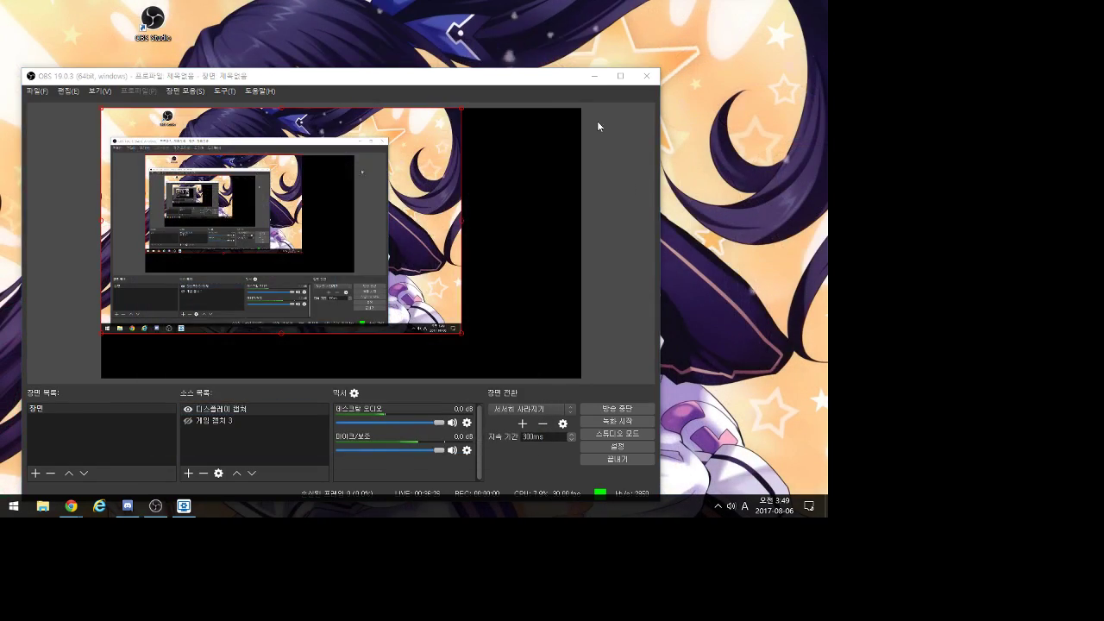
left_click(595, 76)
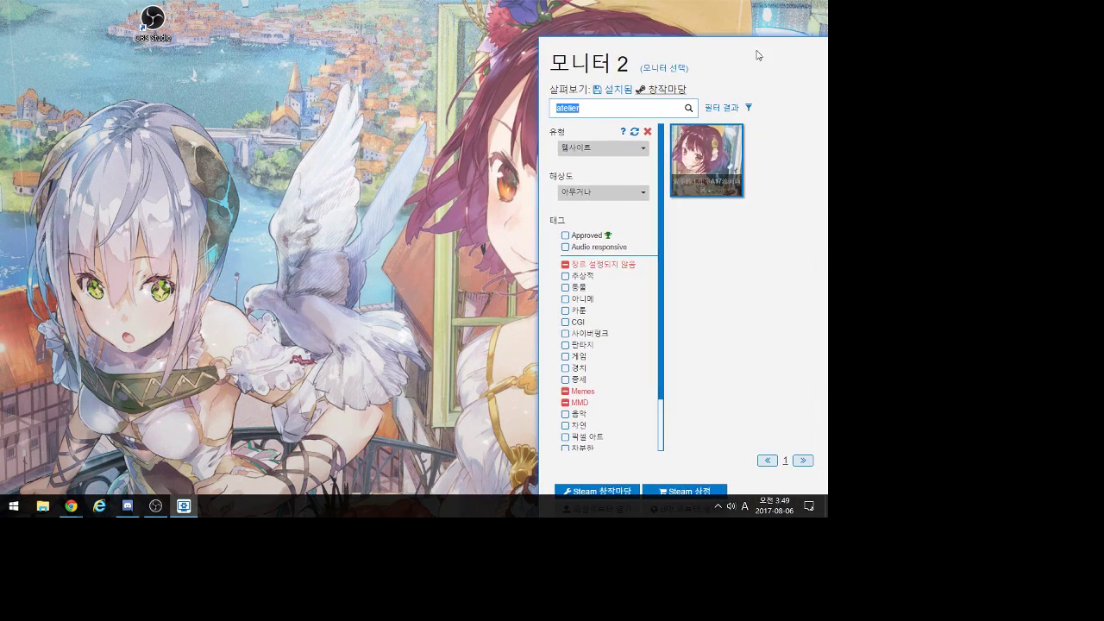
- Replace the Workshop search term with dimension, keeping the website wallpaper type
key("BackSpace")
type("dem")
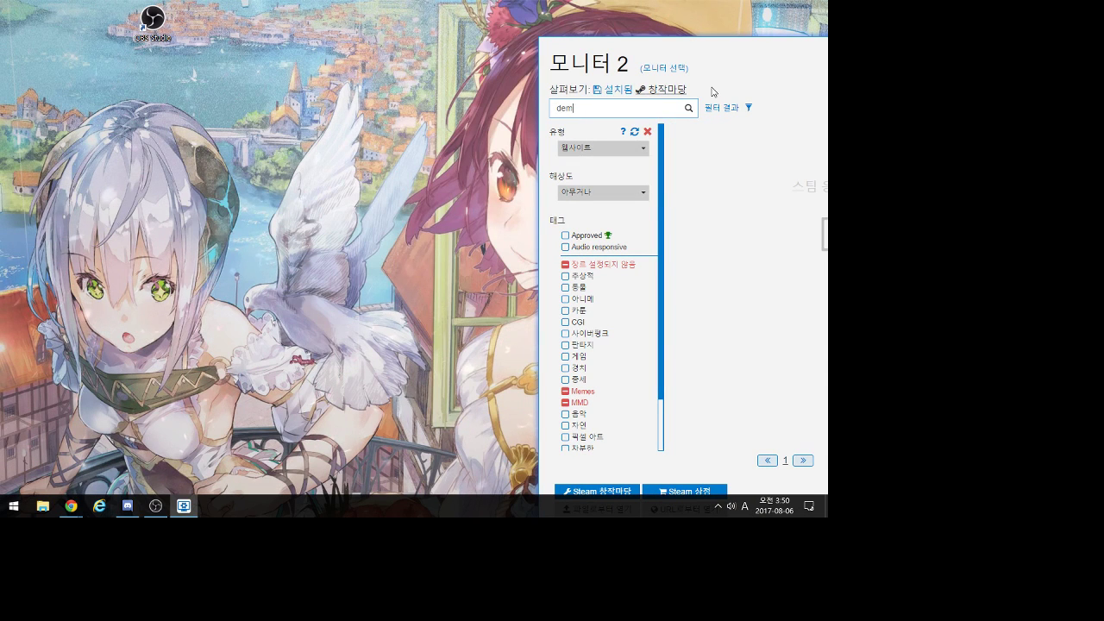
type("ension")
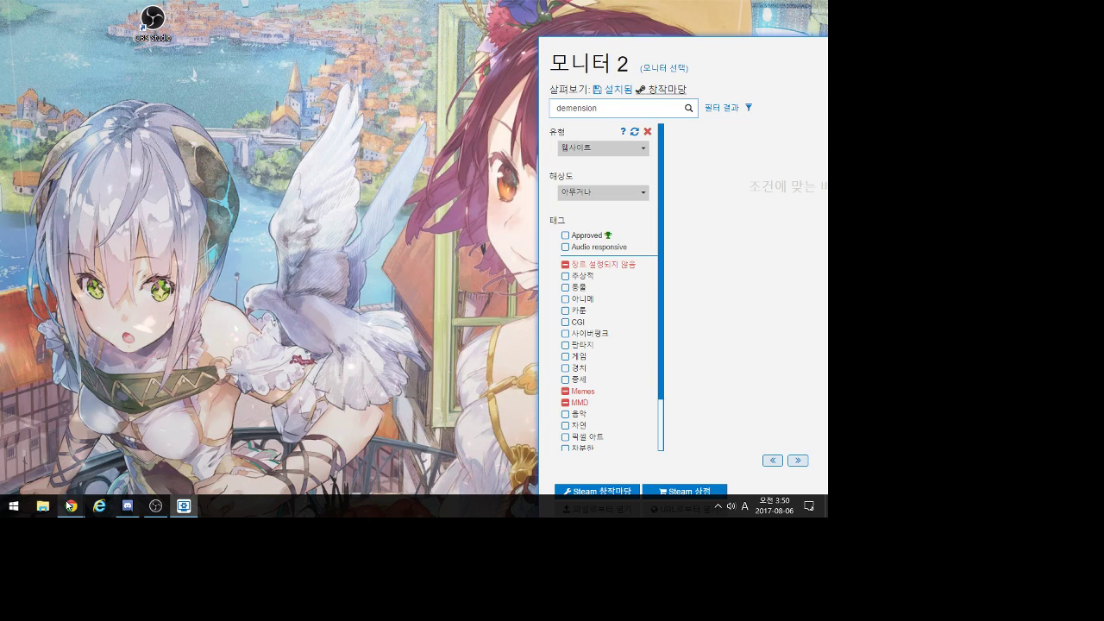
mouse_move(72, 505)
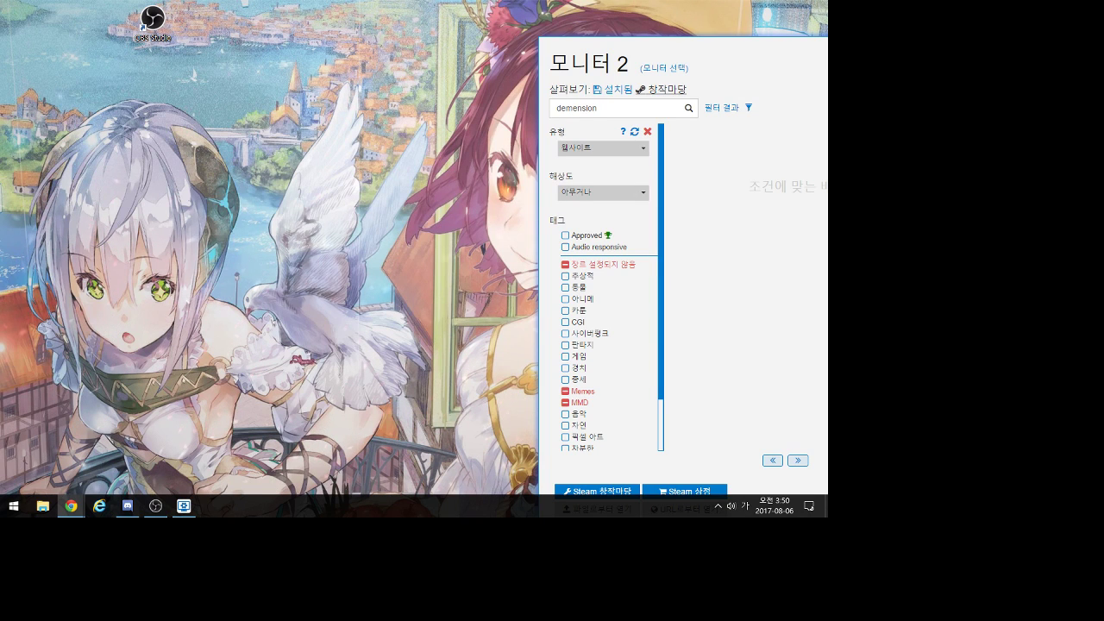
left_click(565, 108)
key("BackSpace")
type("i")
key("Return")
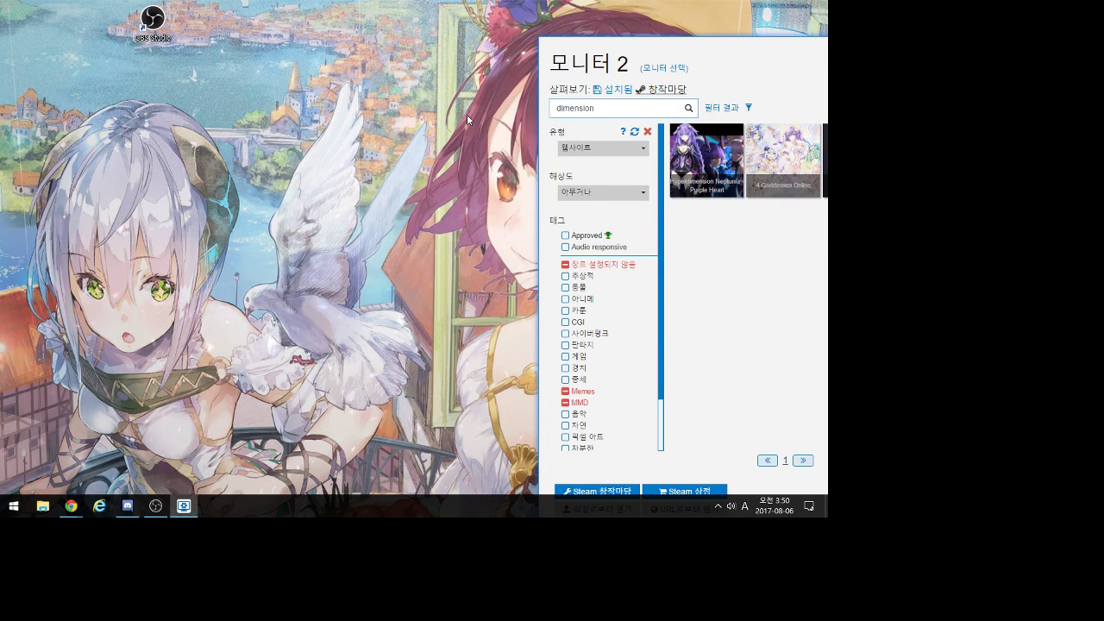
- Bring the whole wallpaper browser into view on monitor 2 and try Hyperdimension Neptunia - Purple Heart on the uncovered desktop
left_click_drag(729, 49, 530, 53)
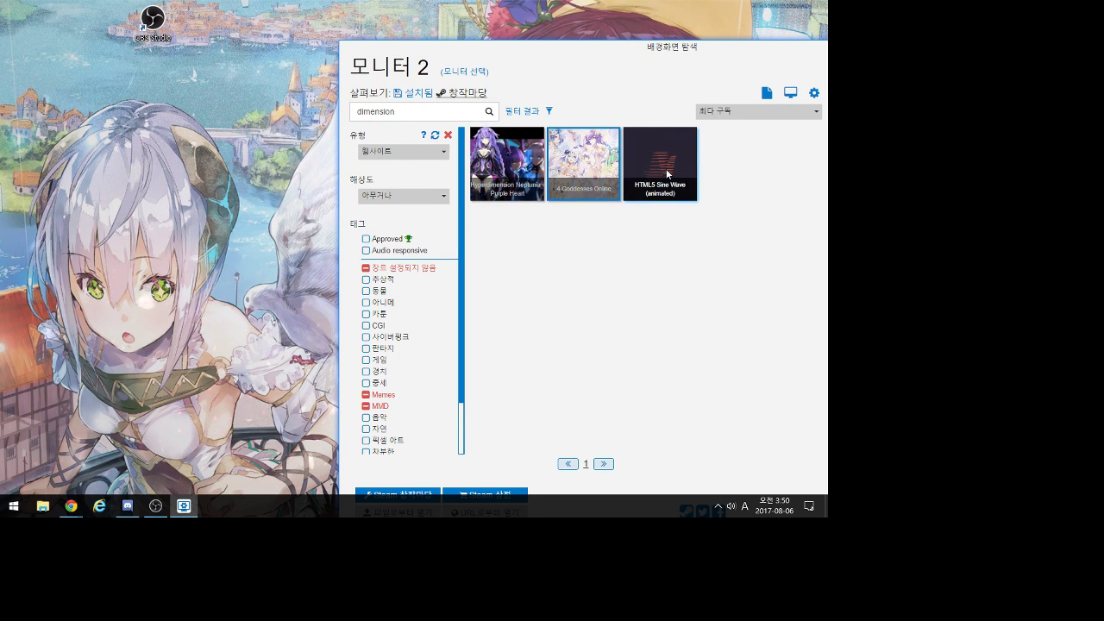
left_click_drag(709, 58, 387, 72)
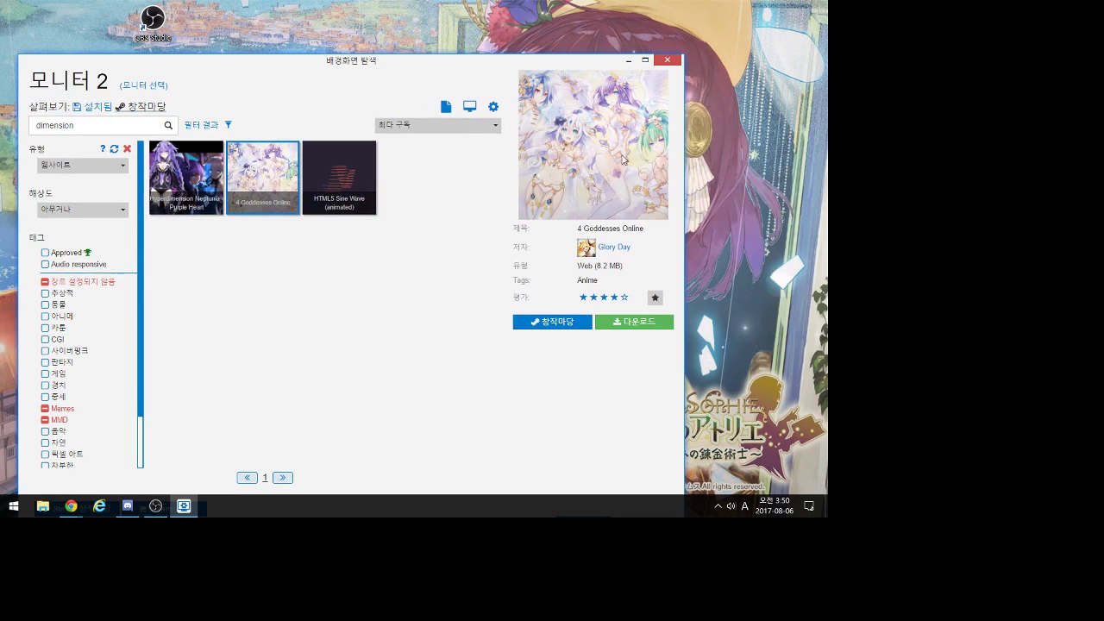
left_click(339, 180)
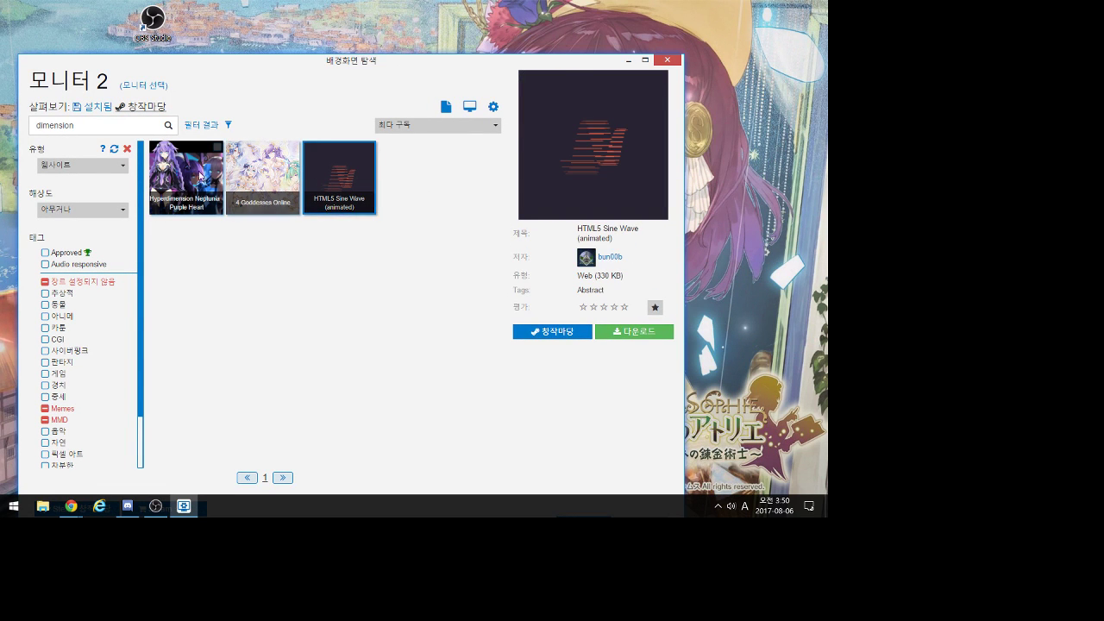
left_click(186, 177)
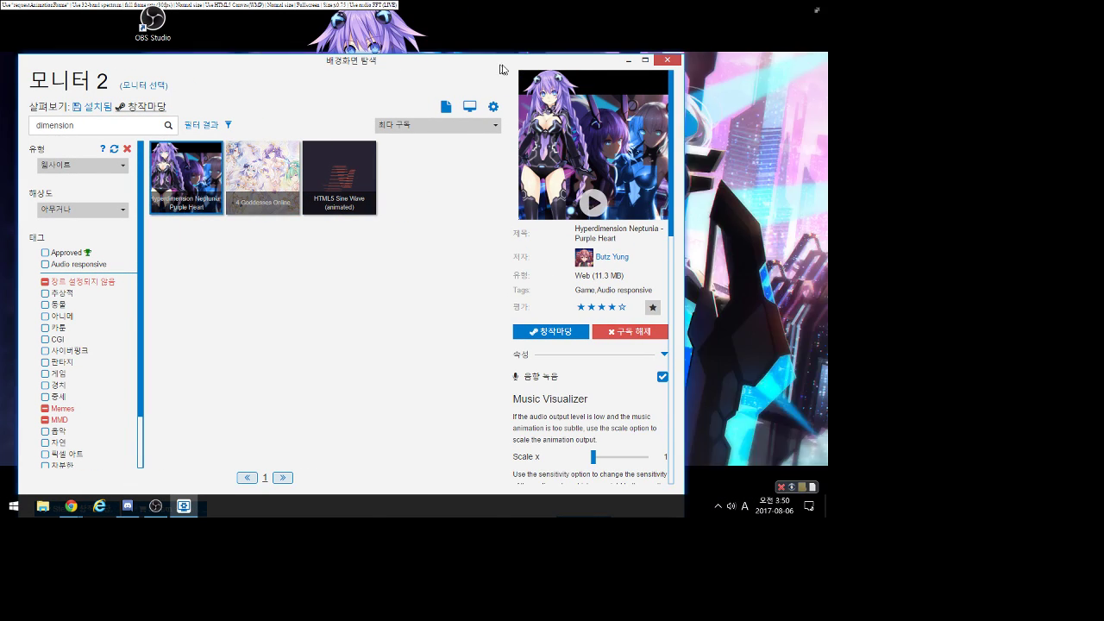
key("alt+F4")
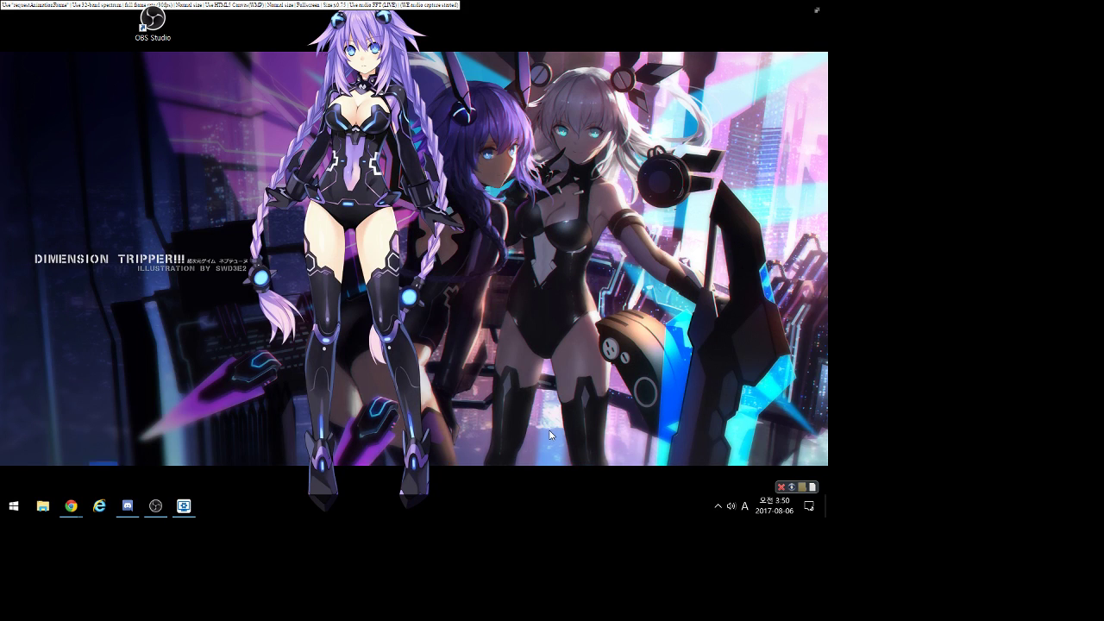
left_click(812, 488)
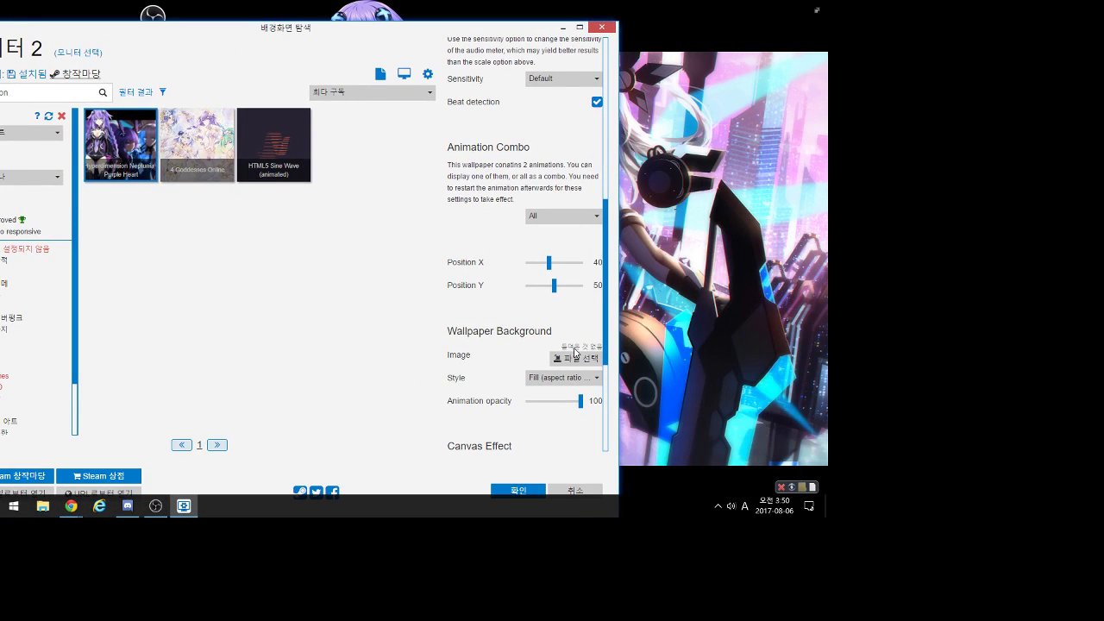
- Enable matrix digital rain in full color and beat-driven motion blur in the Purple Heart wallpaper's canvas effects
scroll(571, 357, "down", 3)
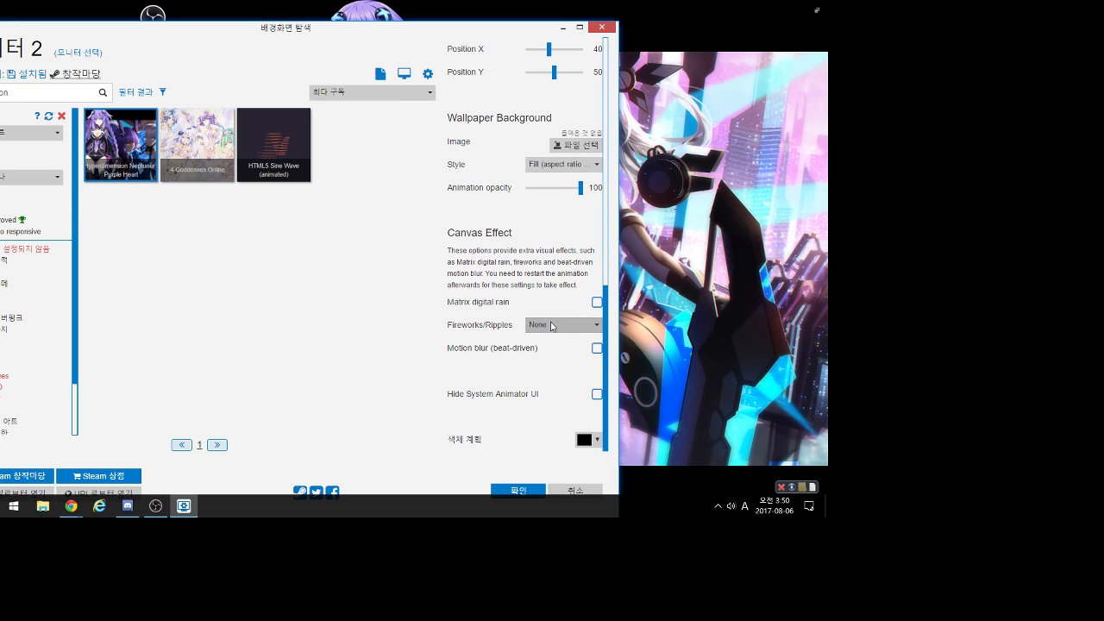
left_click(597, 303)
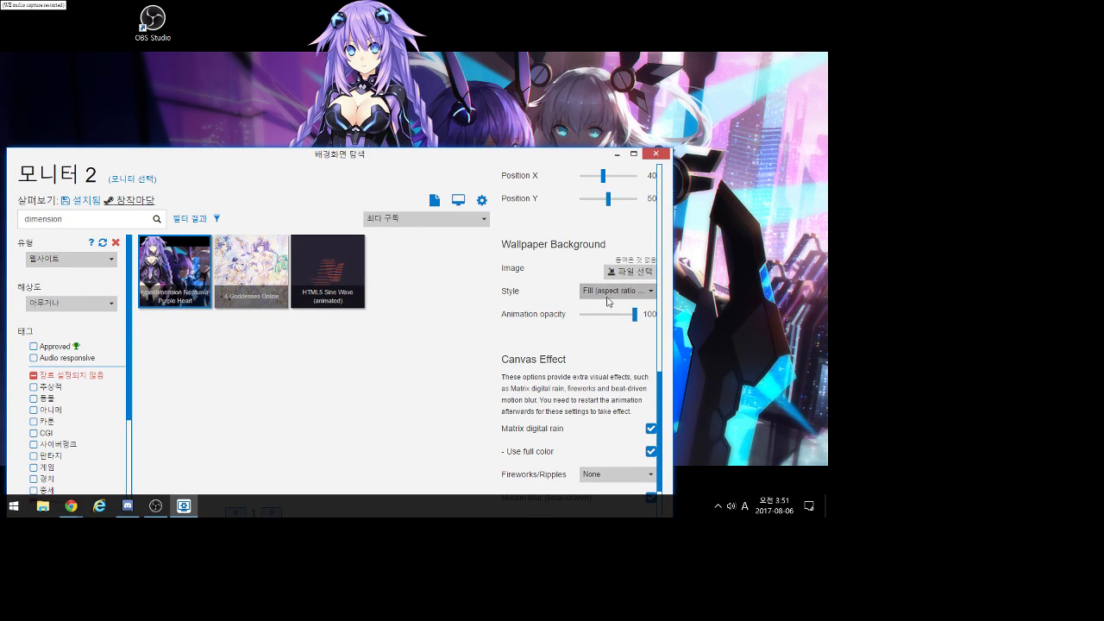
- Shift the Purple Heart animation sideways by setting its Position X to 57, checking its placement on the uncovered desktop
scroll(635, 323, "up", 3)
scroll(629, 325, "down", 3)
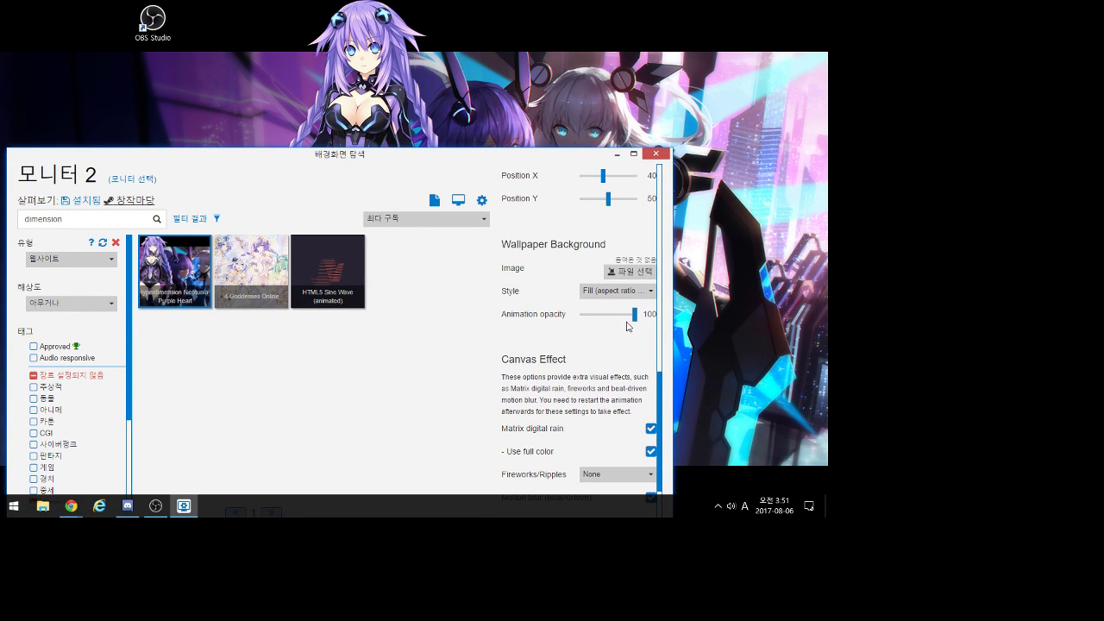
scroll(592, 254, "up", 3)
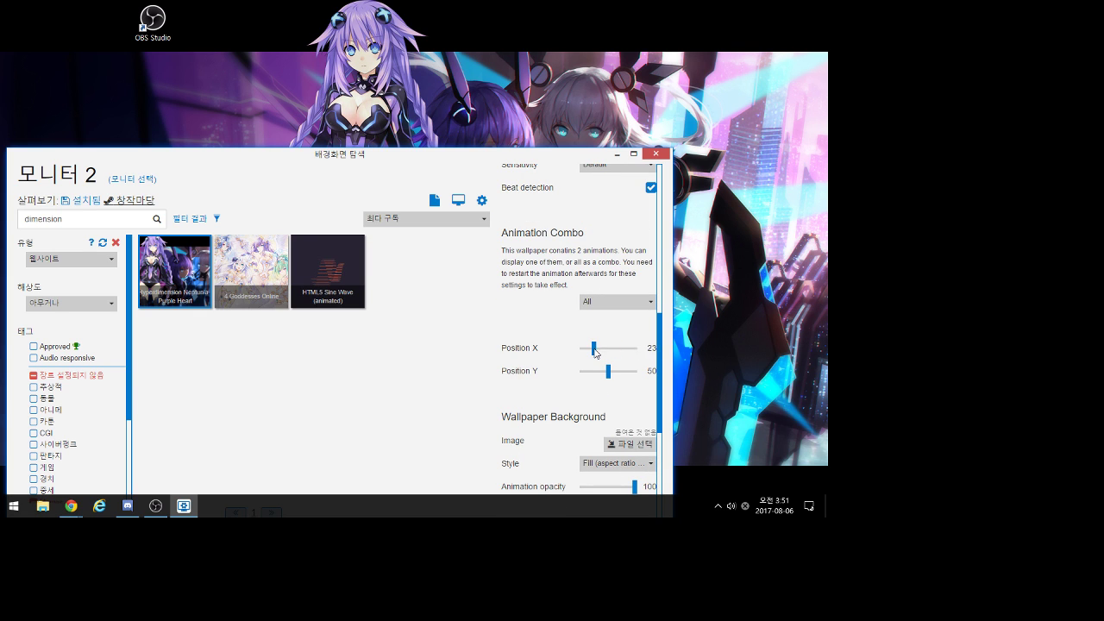
scroll(608, 345, "up", 4)
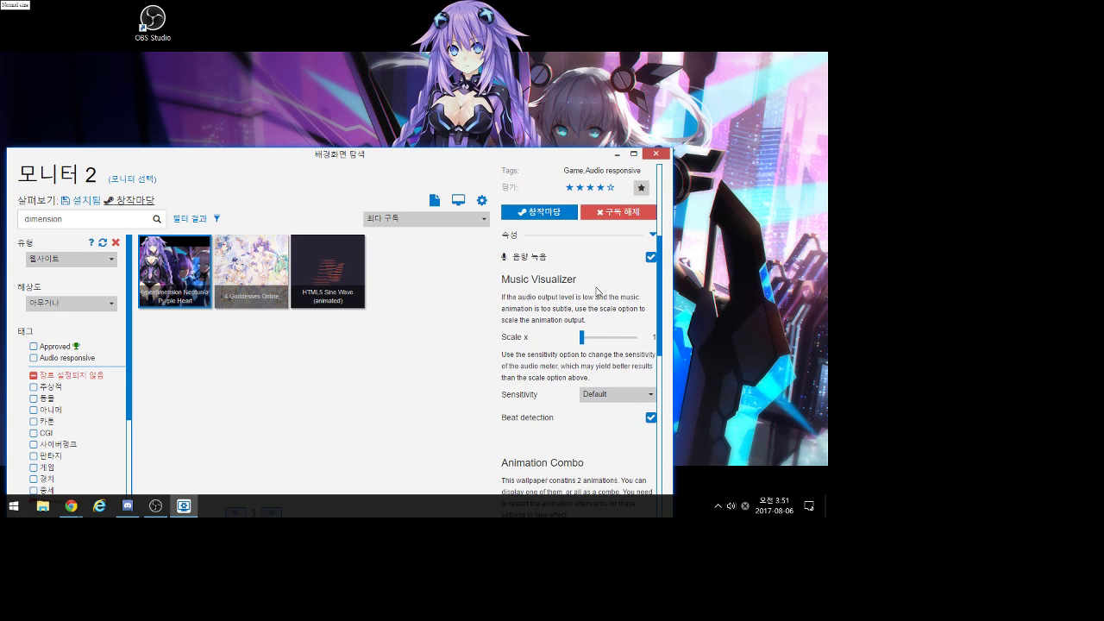
left_click_drag(518, 165, 625, 516)
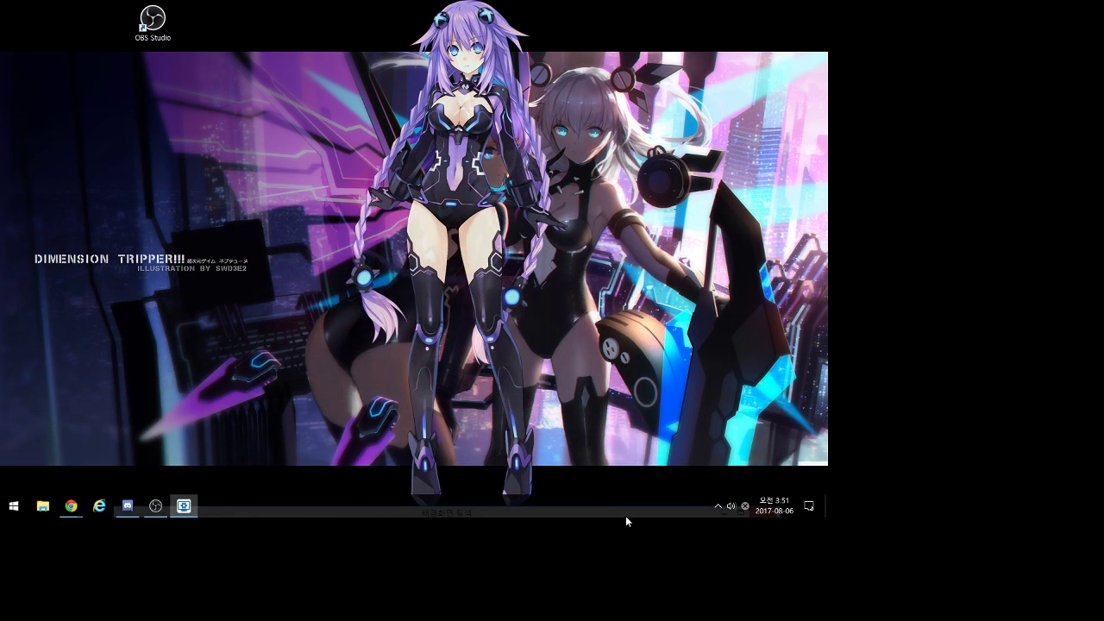
scroll(569, 216, "down", 3)
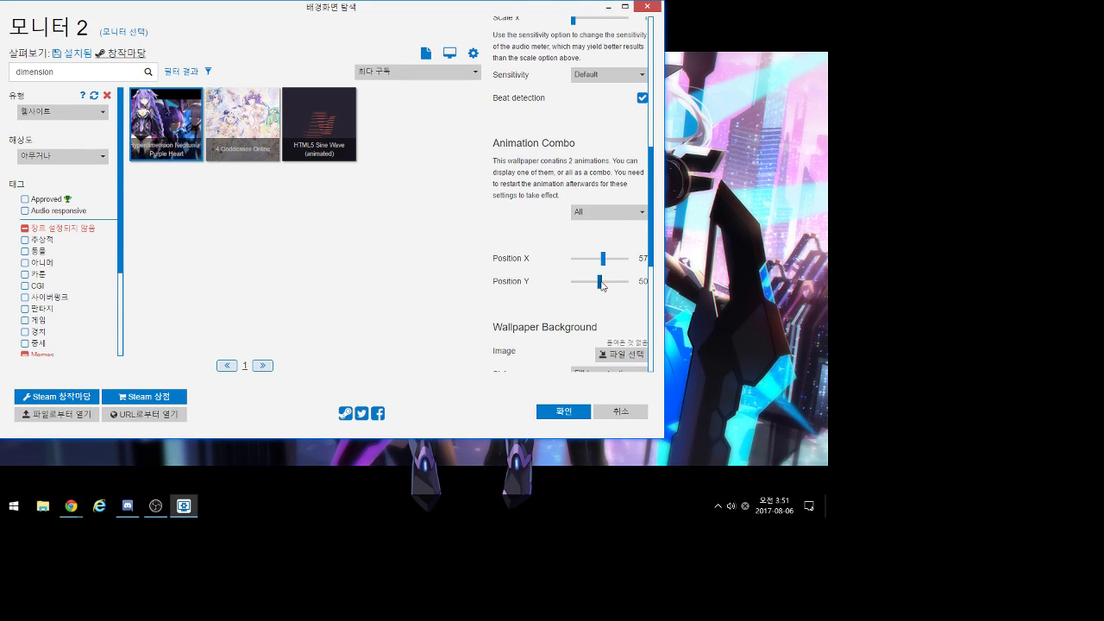